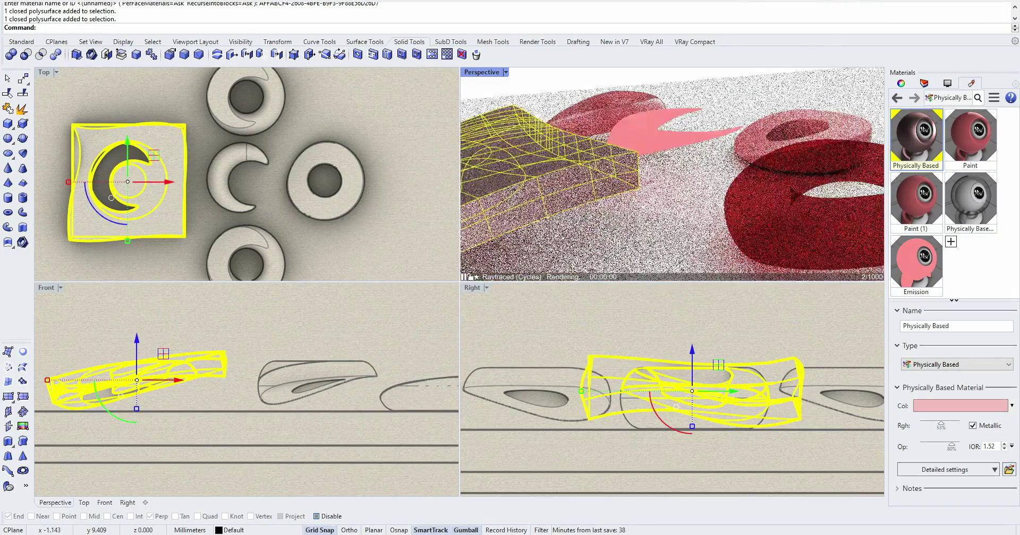
# Step: Change the Physically Based material's color to a soft salmon with hue 12, saturation 31 and value 86
pyautogui.scroll(-3, 624, 133)
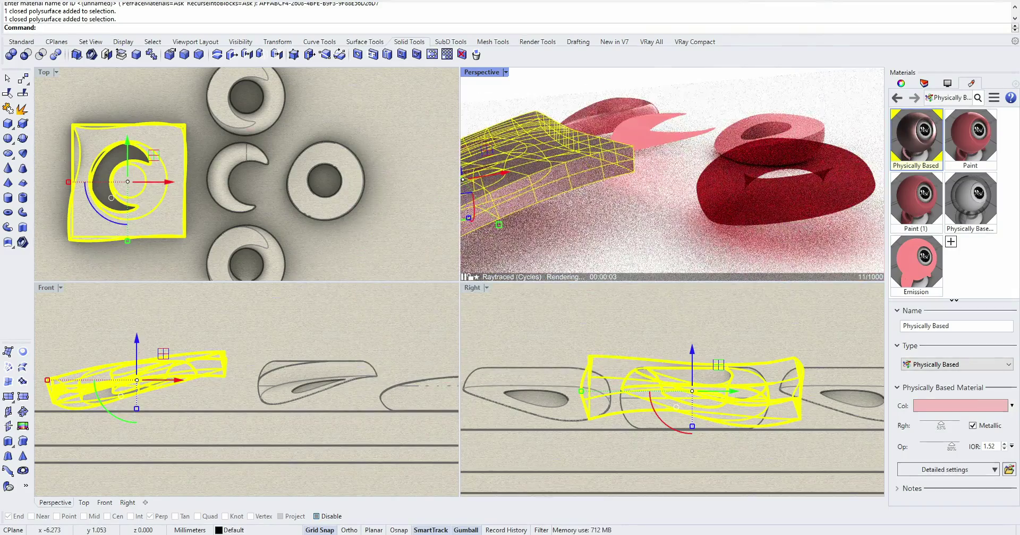
pyautogui.moveTo(672, 159); pyautogui.dragTo(678, 212, button='right')
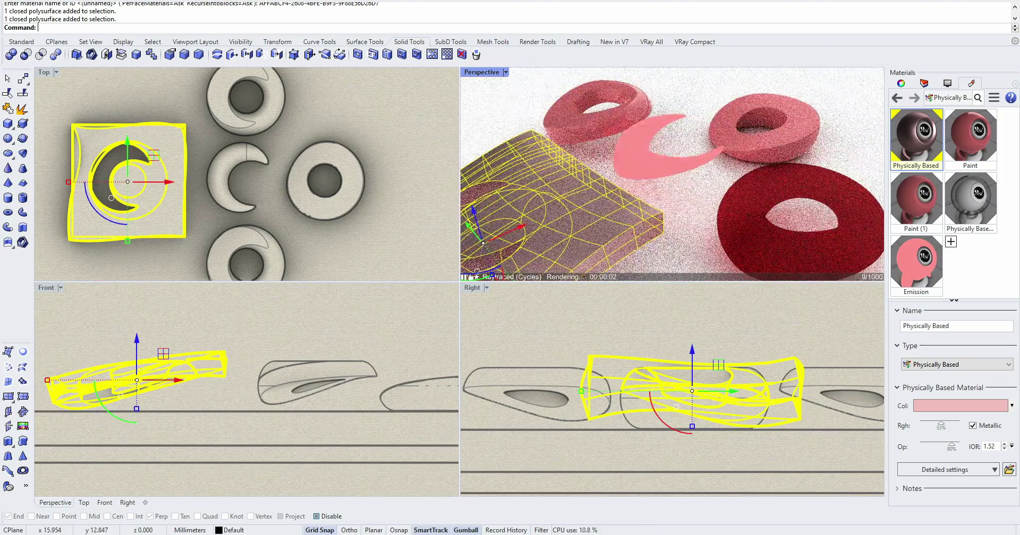
pyautogui.scroll(-2, 700, 92)
pyautogui.click(645, 319)
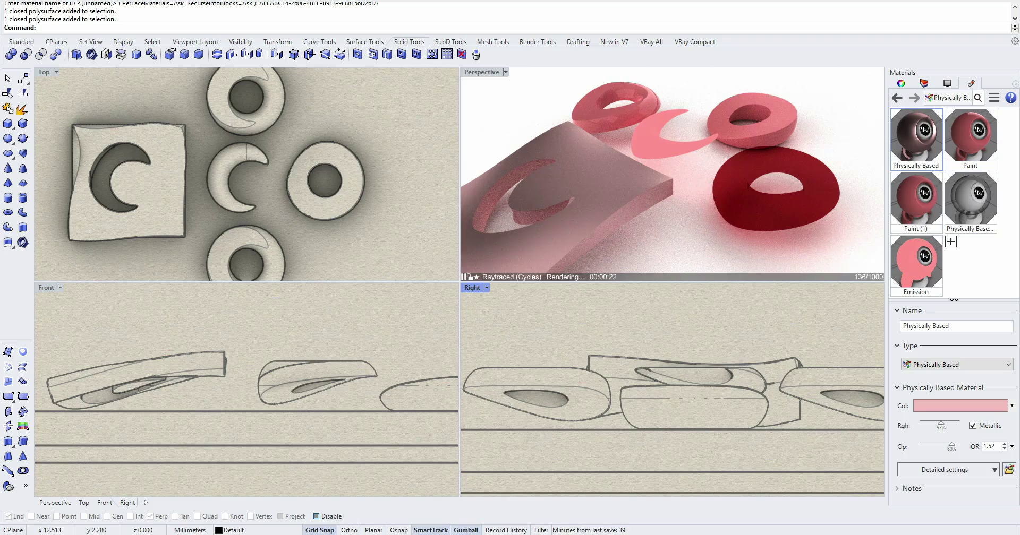
pyautogui.moveTo(658, 213); pyautogui.dragTo(697, 169, button='right')
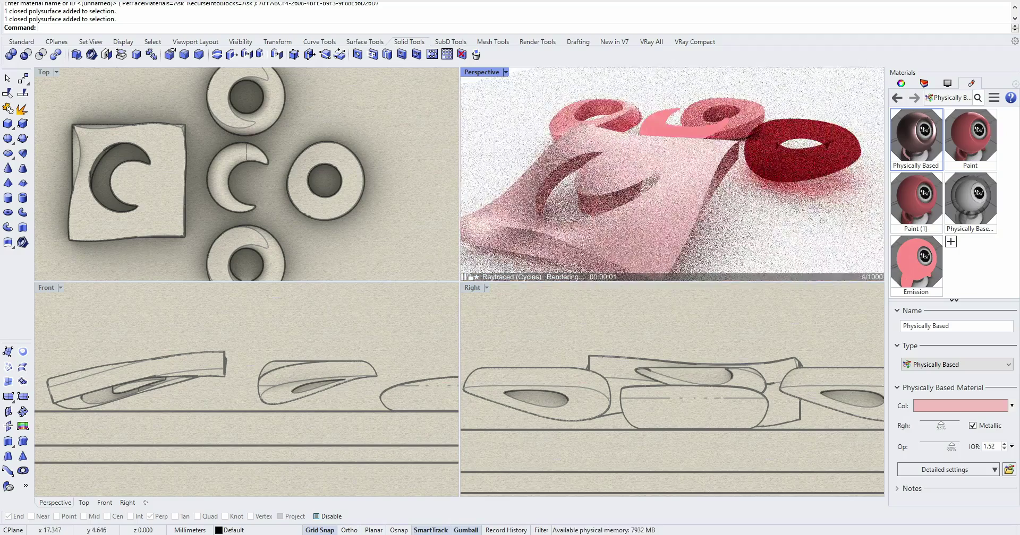
pyautogui.click(960, 406)
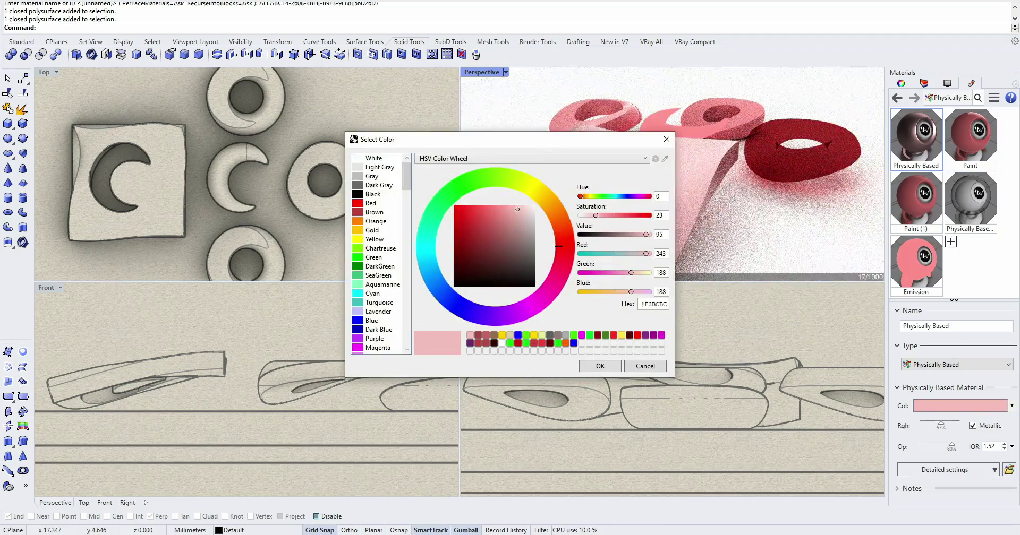
pyautogui.click(501, 221)
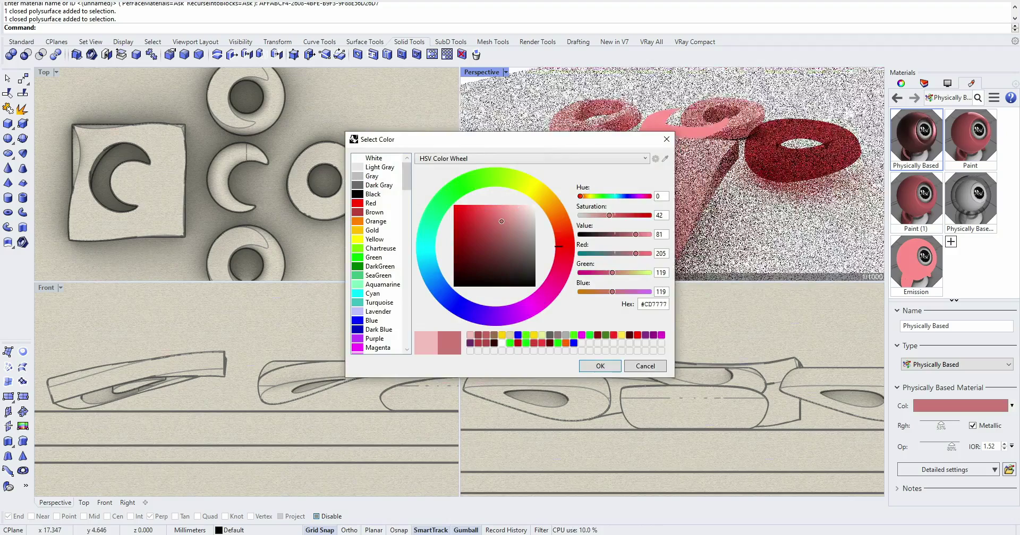
pyautogui.click(553, 209)
pyautogui.moveTo(548, 213)
pyautogui.mouseDown()
pyautogui.moveTo(555, 225)
pyautogui.moveTo(498, 232)
pyautogui.mouseUp()
pyautogui.click(504, 222)
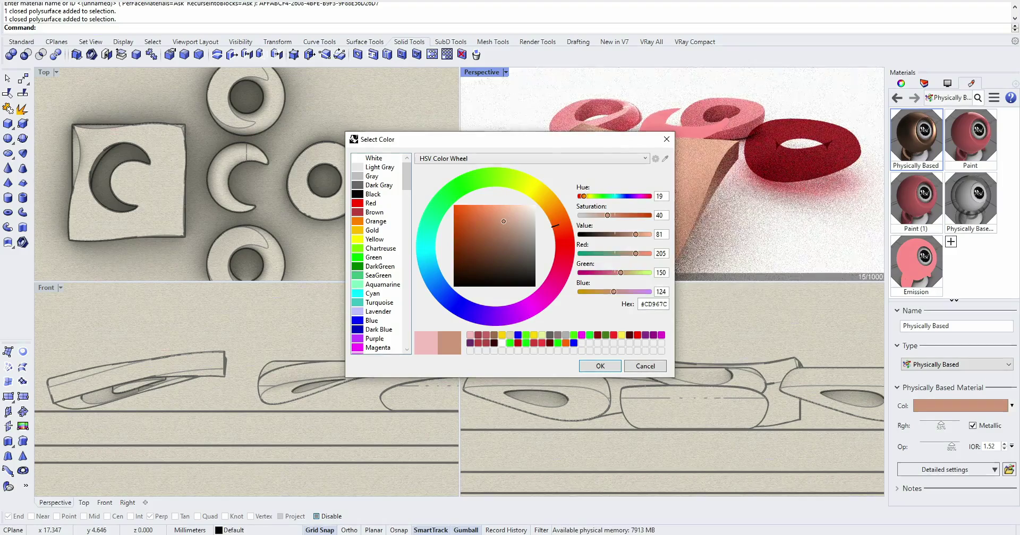
pyautogui.moveTo(555, 225); pyautogui.dragTo(557, 253)
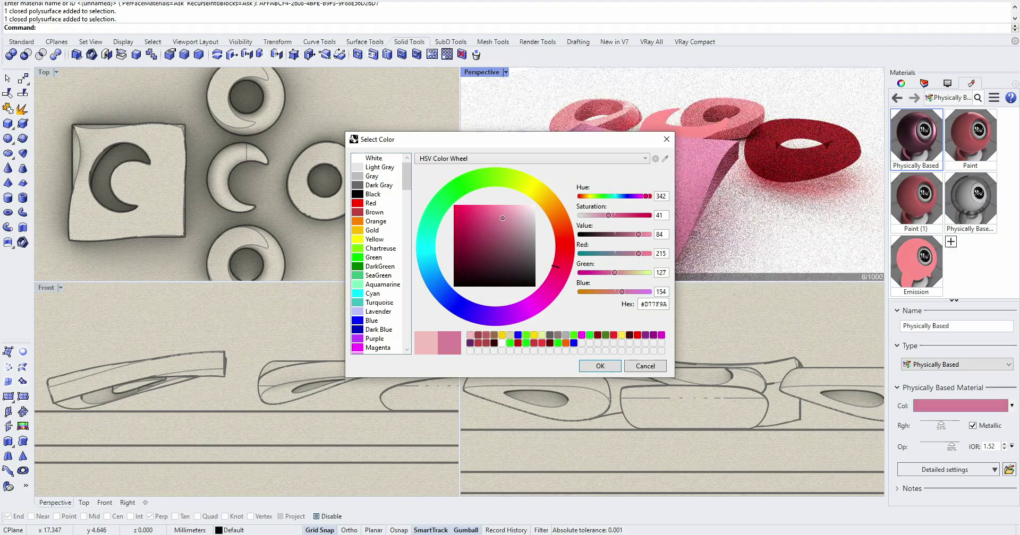
pyautogui.moveTo(555, 267); pyautogui.dragTo(557, 256)
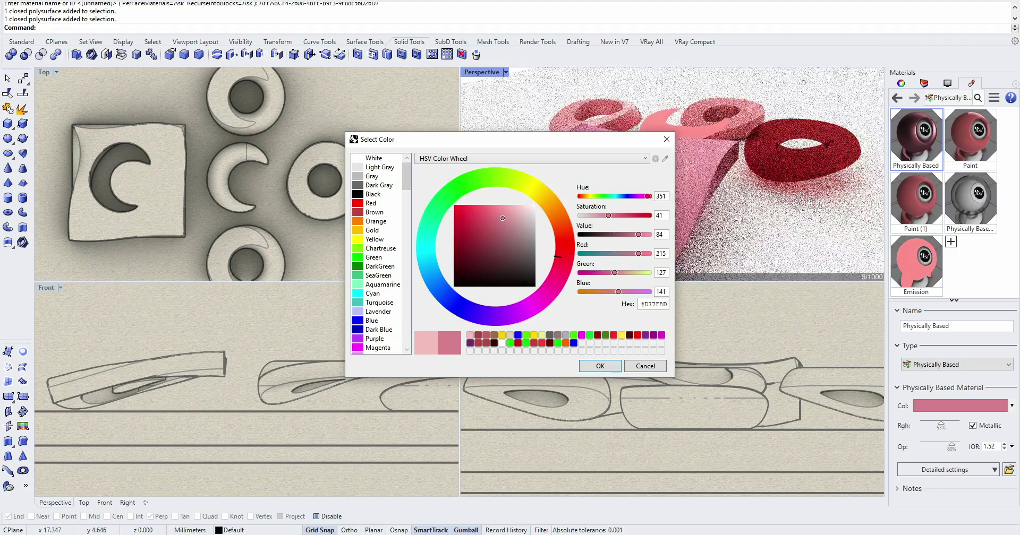
pyautogui.moveTo(502, 218)
pyautogui.mouseDown()
pyautogui.moveTo(502, 233)
pyautogui.moveTo(506, 216)
pyautogui.mouseUp()
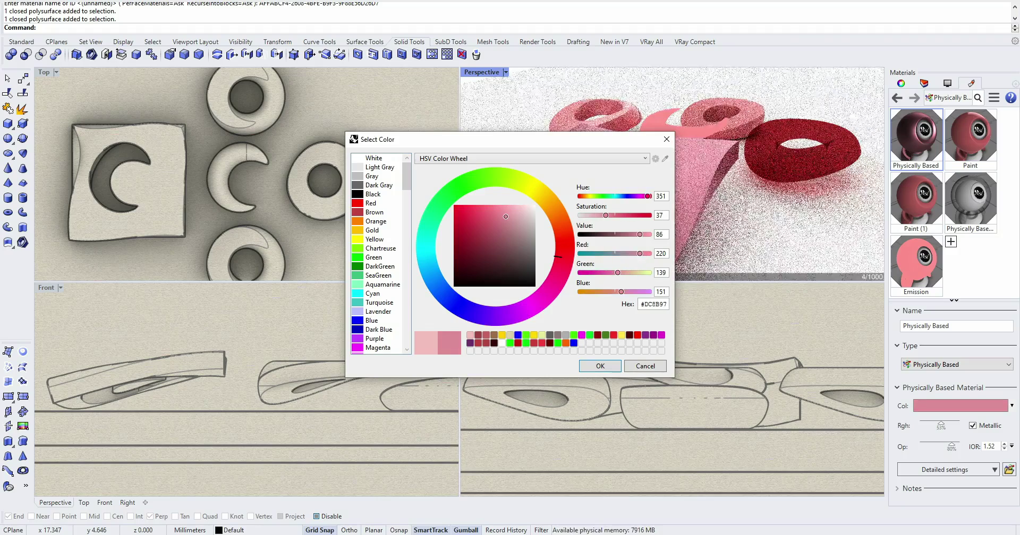
pyautogui.moveTo(505, 217); pyautogui.dragTo(510, 217)
pyautogui.moveTo(556, 239)
pyautogui.mouseDown()
pyautogui.moveTo(554, 225)
pyautogui.moveTo(556, 233)
pyautogui.mouseUp()
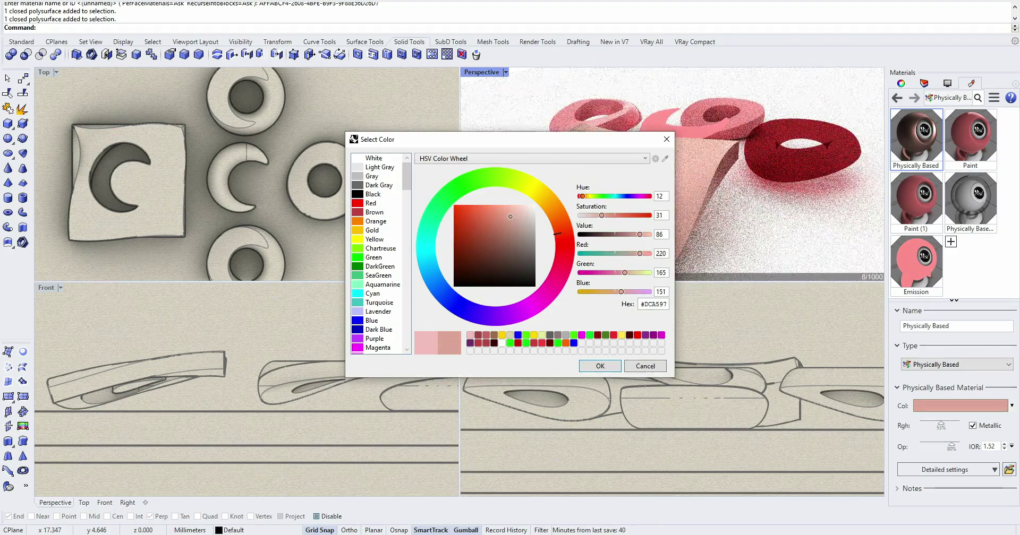
pyautogui.click(600, 366)
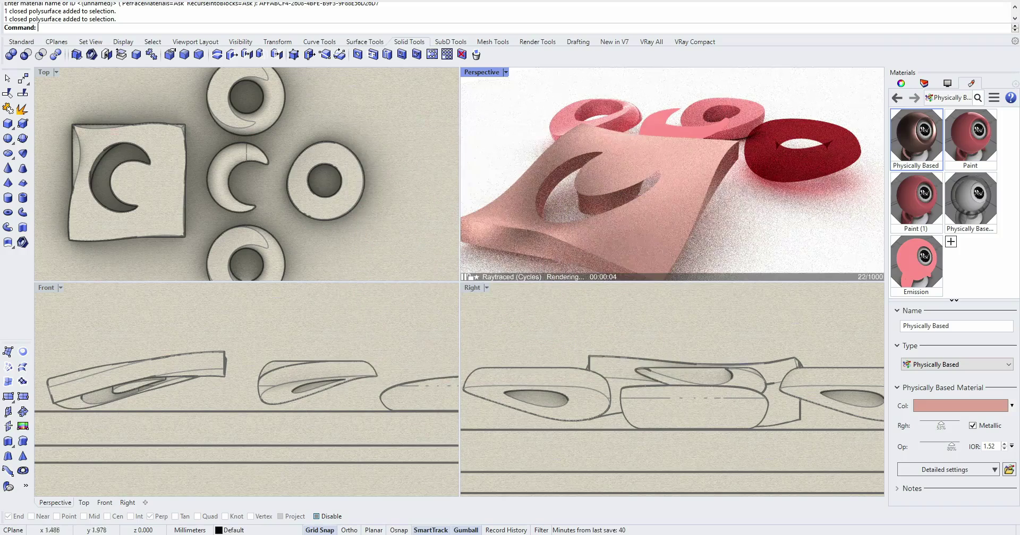
# Step: Change the color of the crescent's Emission material to pure yellow, hex FFFE00
pyautogui.moveTo(672, 186); pyautogui.dragTo(645, 189, button='right')
pyautogui.click(659, 130)
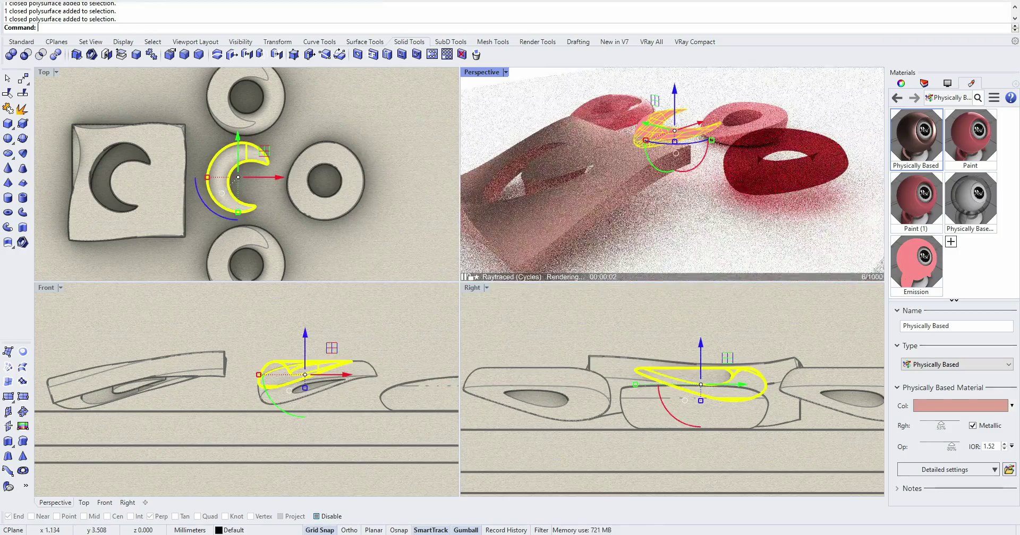
pyautogui.click(959, 405)
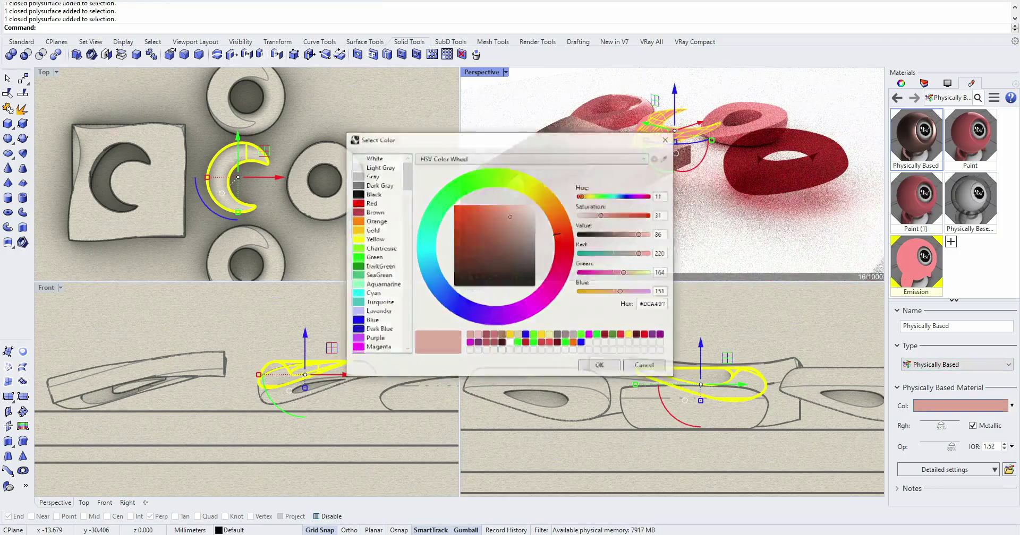
pyautogui.click(644, 366)
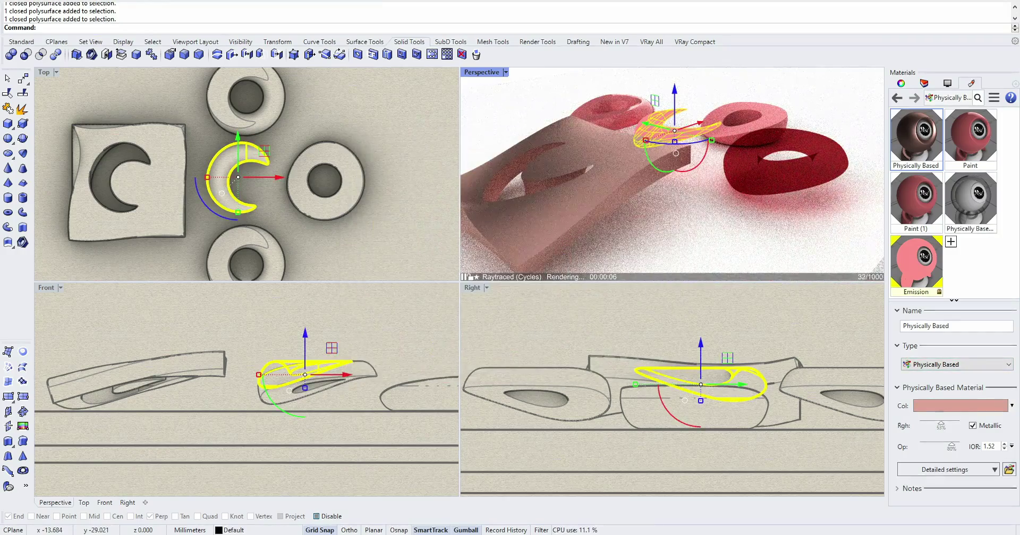
pyautogui.click(916, 264)
pyautogui.click(966, 403)
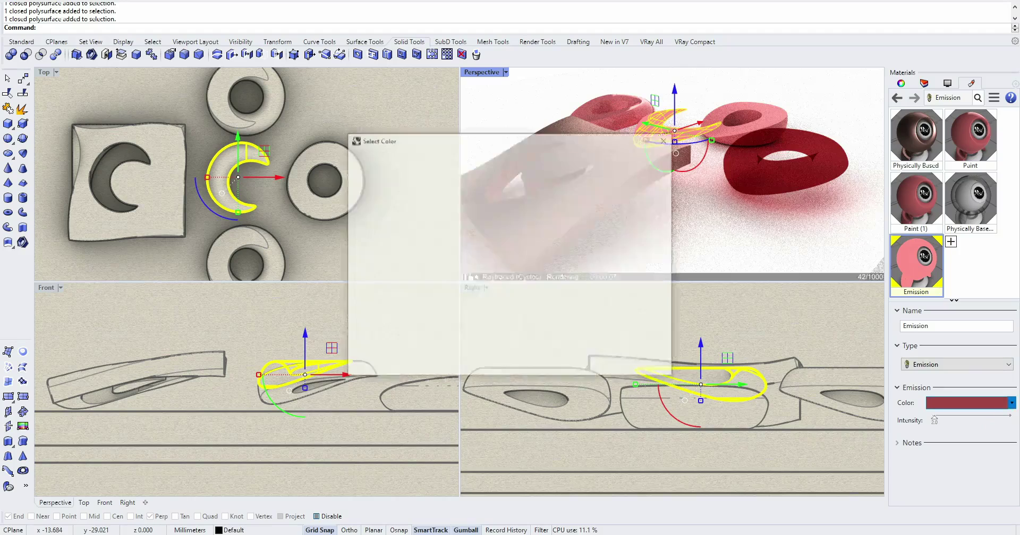
pyautogui.click(528, 189)
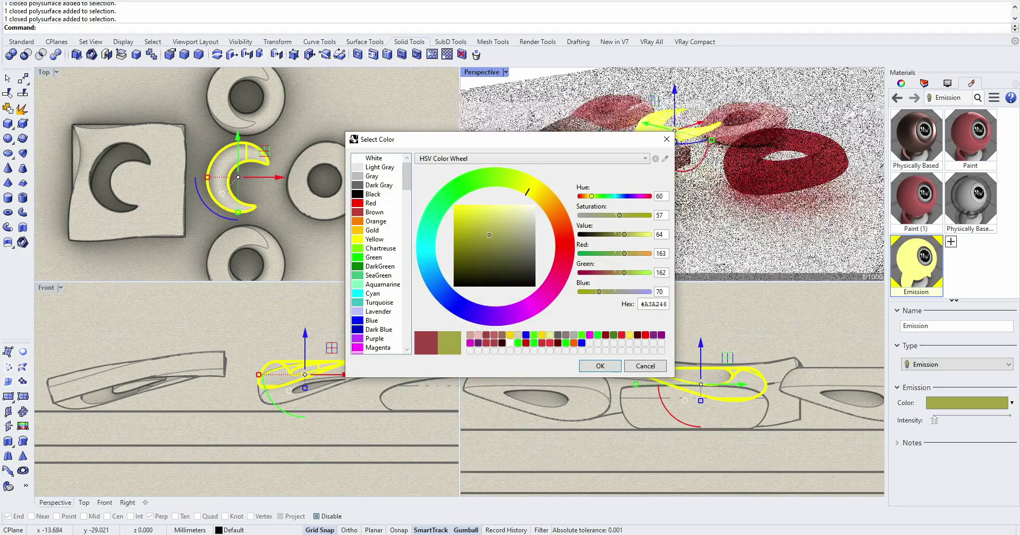
pyautogui.click(461, 206)
pyautogui.moveTo(461, 206); pyautogui.dragTo(454, 205)
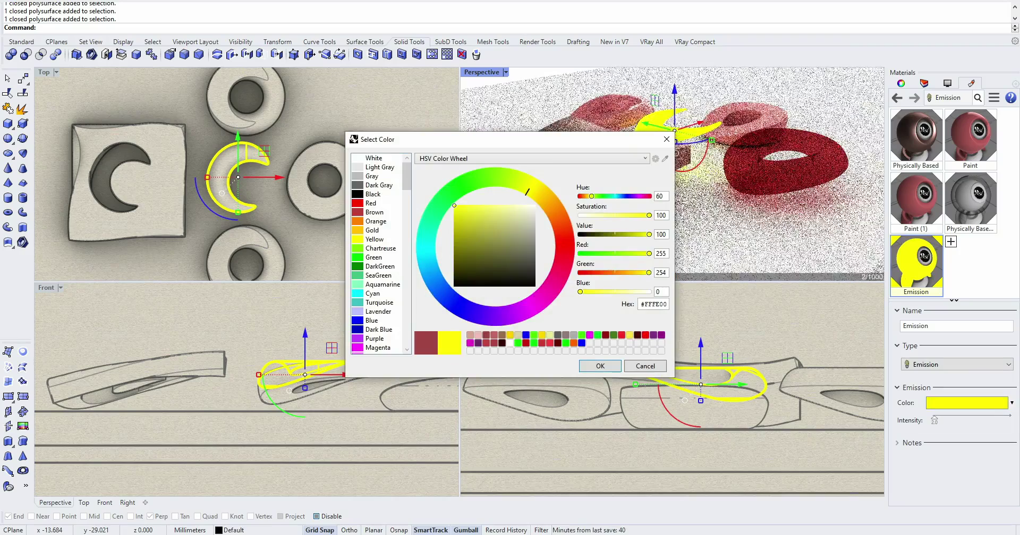
pyautogui.click(599, 366)
pyautogui.press('Return')
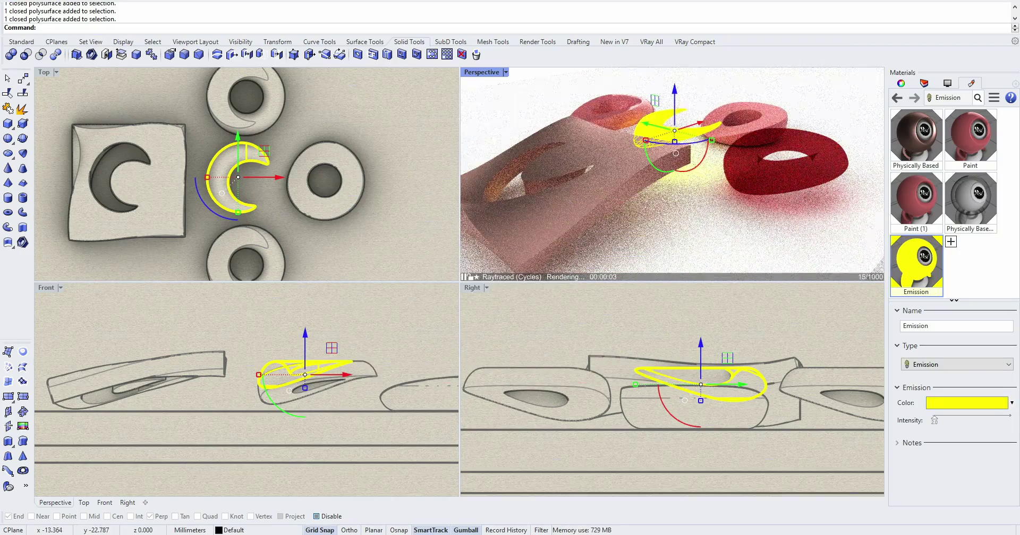
# Step: Examine the yellow glow around the crescent in the raytraced Perspective view, at low angles, close up and from farther away
pyautogui.moveTo(712, 170); pyautogui.dragTo(638, 144, button='right')
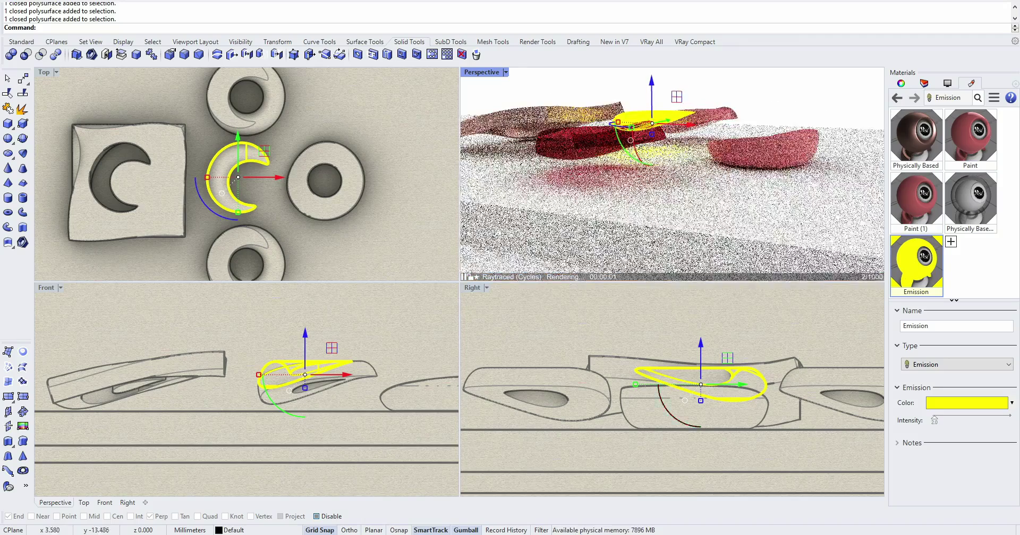
pyautogui.press('Escape')
pyautogui.scroll(8, 607, 126)
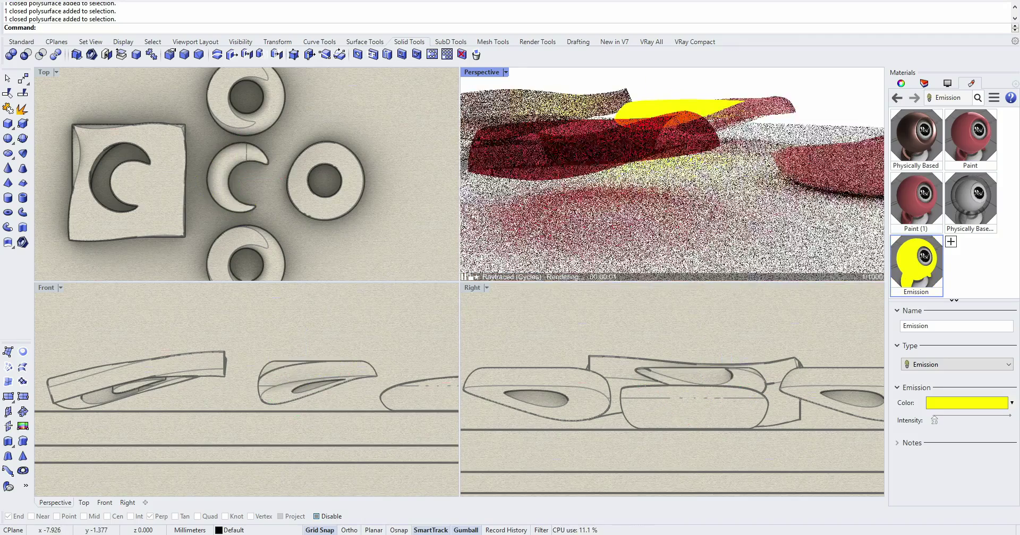
pyautogui.moveTo(638, 159); pyautogui.dragTo(638, 130, button='right')
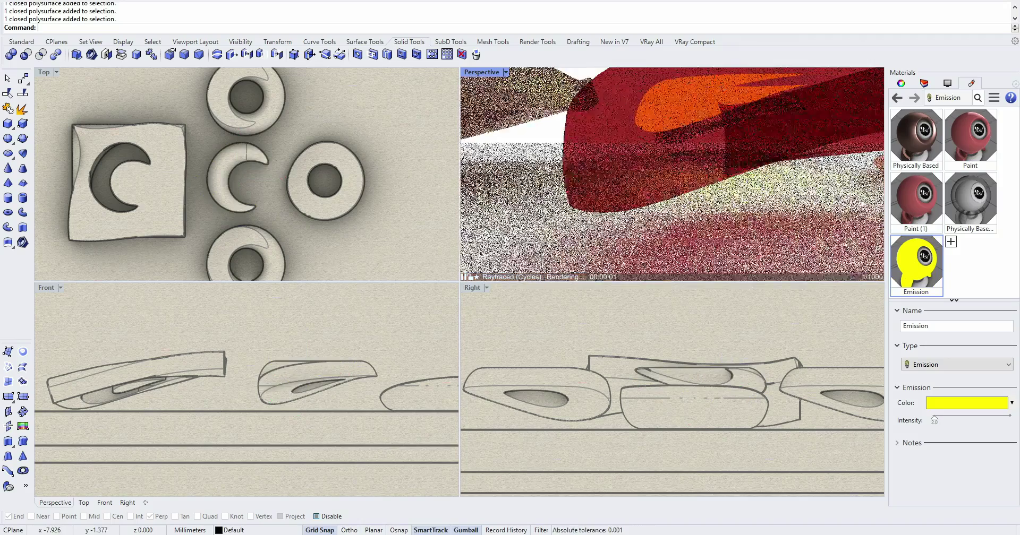
pyautogui.scroll(-2, 672, 142)
pyautogui.moveTo(672, 142); pyautogui.dragTo(672, 180, button='right')
pyautogui.scroll(-3, 659, 175)
pyautogui.press('pagedown')
pyautogui.press('pagedown')
pyautogui.press('pagedown')
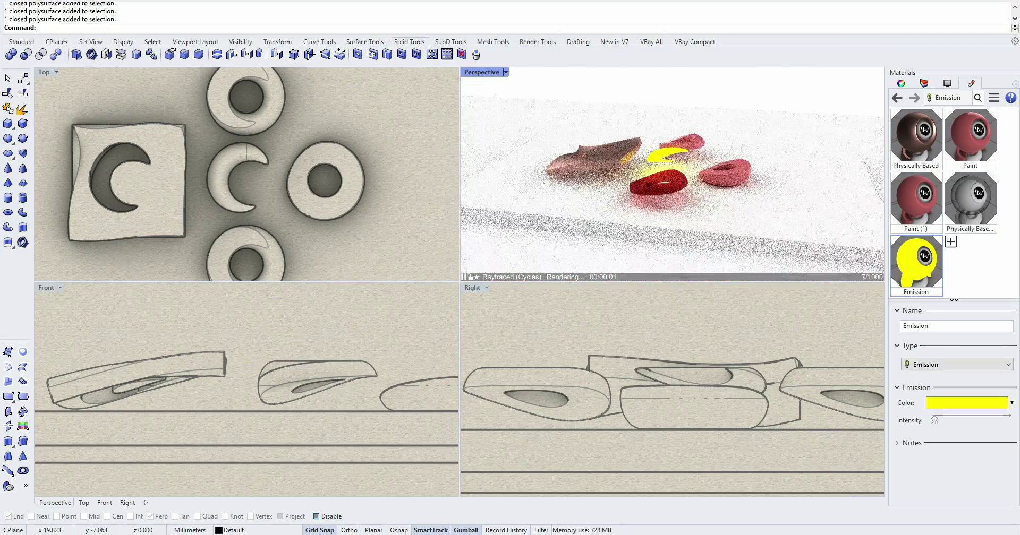
# Step: Duplicate the large ground slab, offsetting the copy diagonally in the Top view
pyautogui.scroll(-15, 351, 211)
pyautogui.click(316, 113)
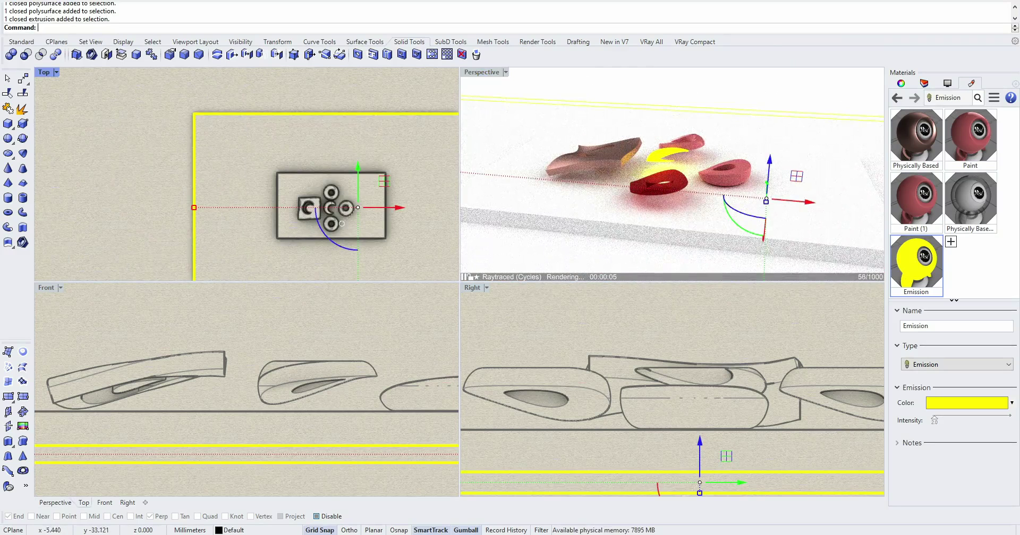
pyautogui.moveTo(383, 181); pyautogui.dragTo(324, 172)
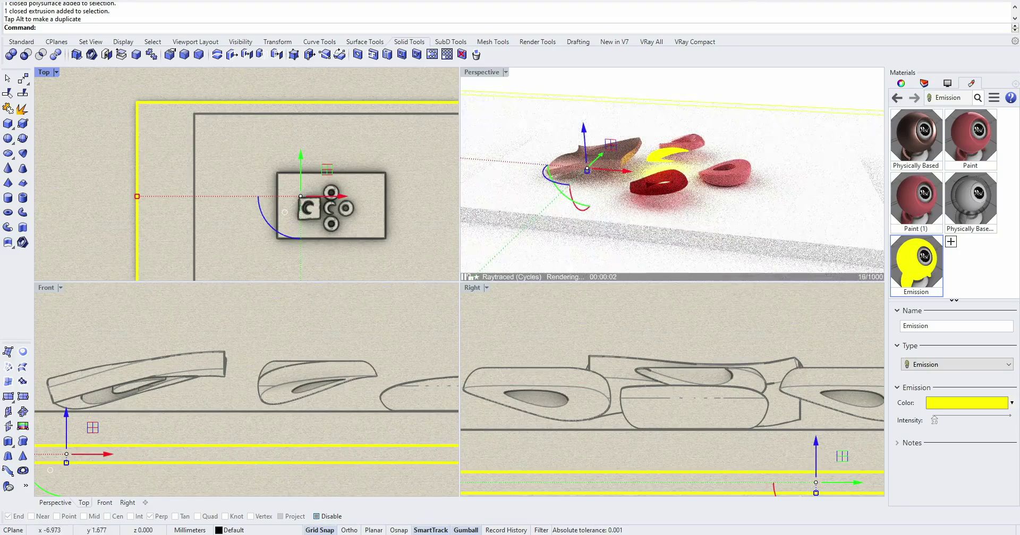
# Step: Rotate the slab copy upright in the Front view and move it to the left edge of the smaller base block
pyautogui.scroll(-4, 200, 396)
pyautogui.moveTo(101, 426); pyautogui.dragTo(154, 460)
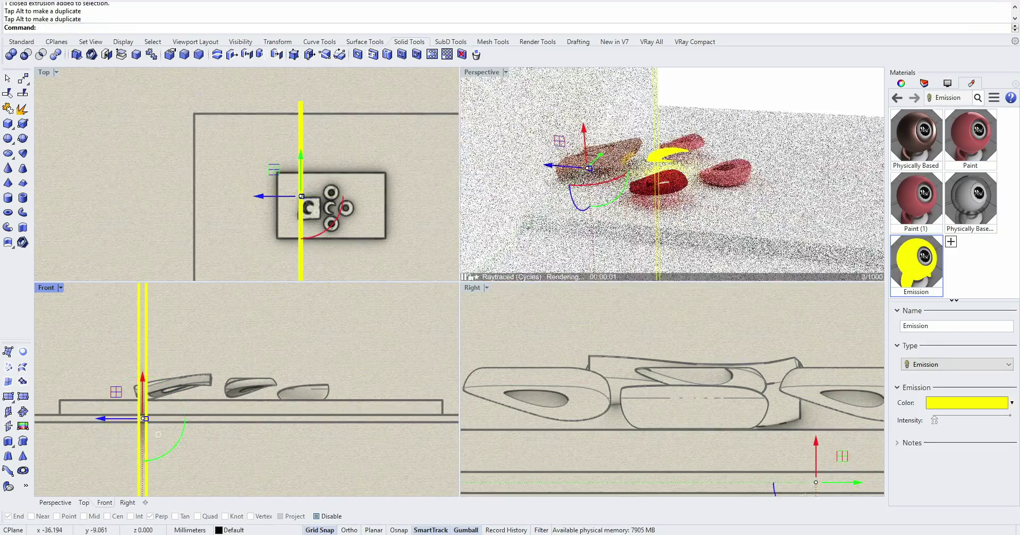
pyautogui.moveTo(118, 419); pyautogui.dragTo(62, 419)
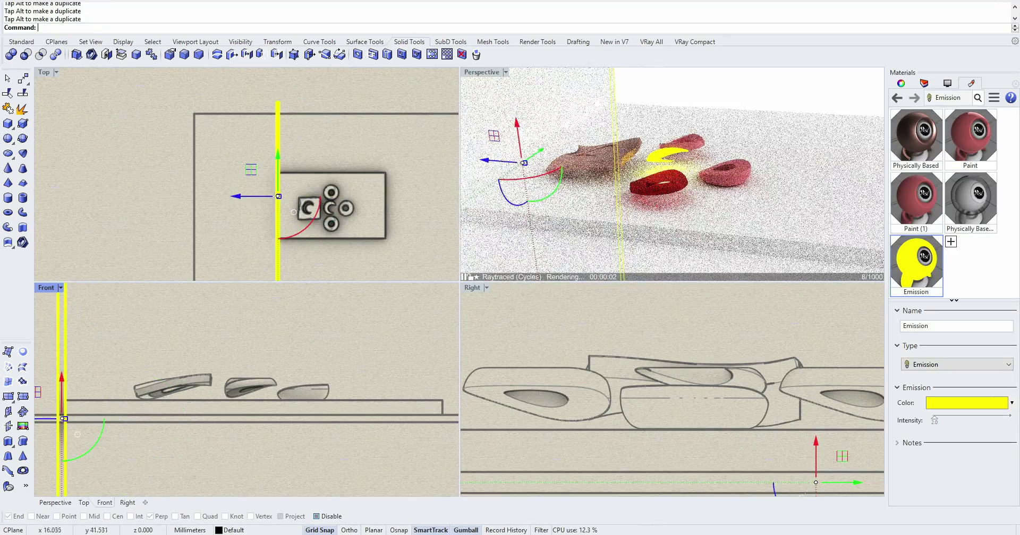
pyautogui.press('Escape')
# Step: Move the upright wall out to the ground slab's left end and place a duplicate of it at the right end
pyautogui.scroll(6, 327, 222)
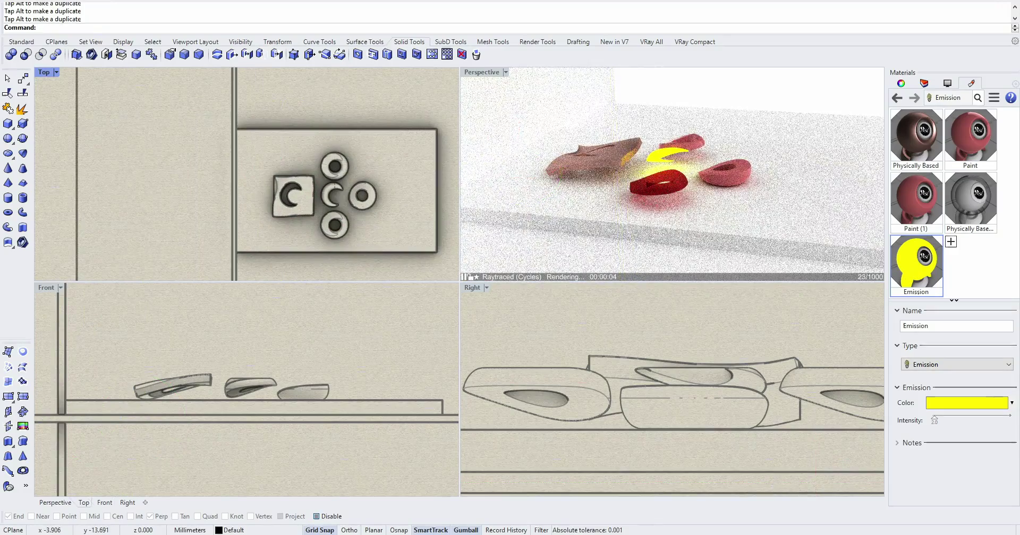
pyautogui.scroll(3, 348, 216)
pyautogui.moveTo(347, 215); pyautogui.dragTo(282, 219, button='right')
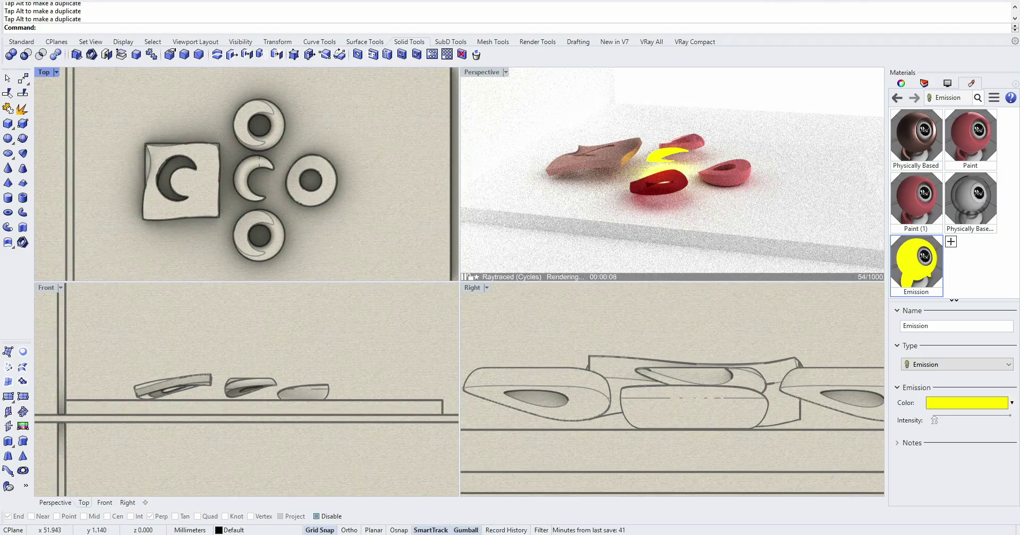
pyautogui.scroll(-4, 552, 188)
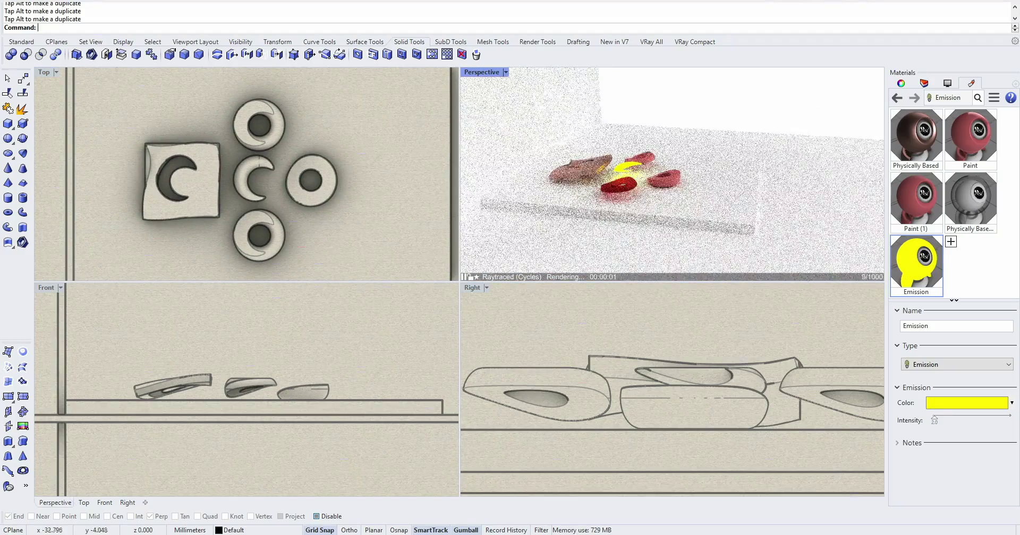
pyautogui.scroll(-3, 552, 171)
pyautogui.scroll(-5, 552, 171)
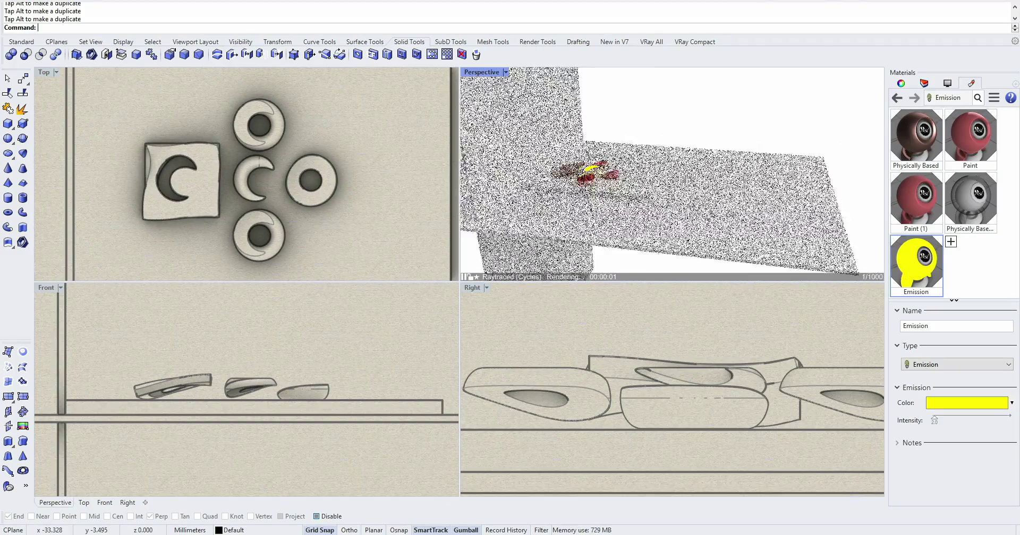
pyautogui.click(531, 133)
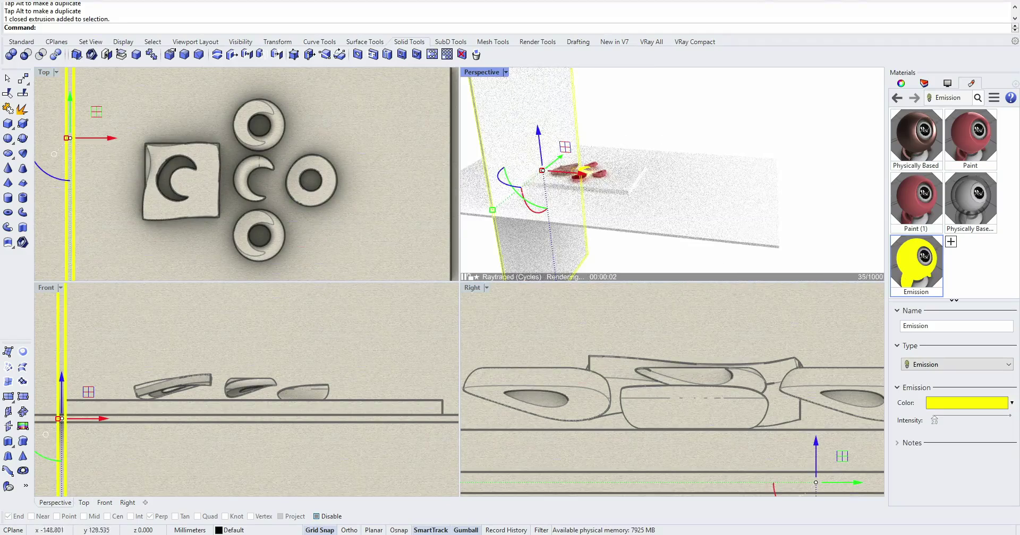
pyautogui.moveTo(579, 173); pyautogui.dragTo(812, 169)
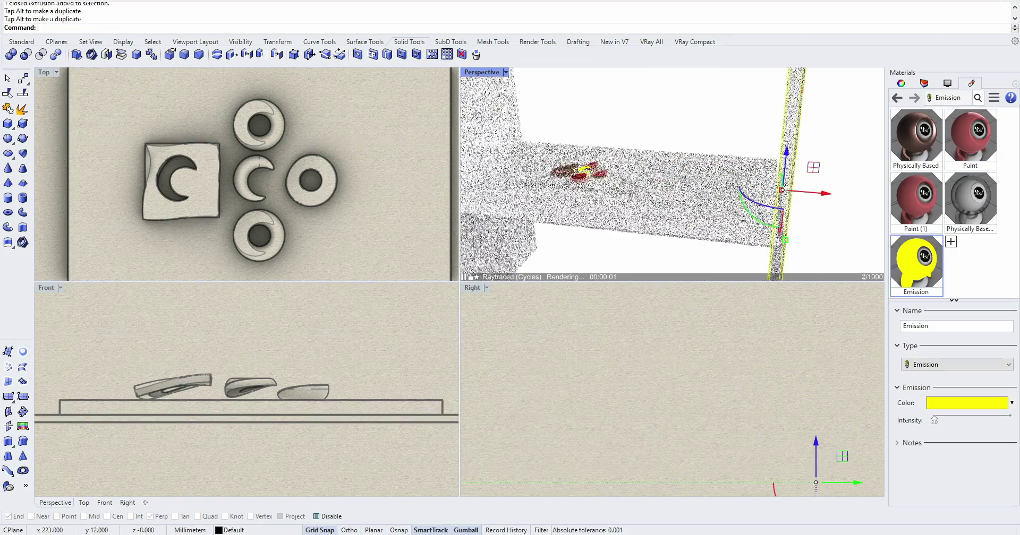
pyautogui.scroll(-6, 299, 237)
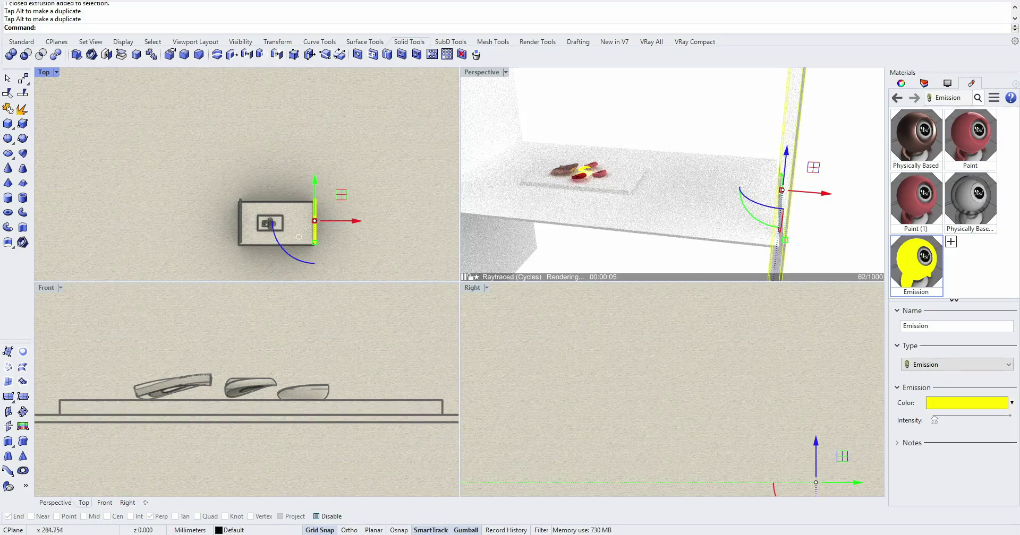
pyautogui.moveTo(347, 222); pyautogui.dragTo(345, 222)
# Step: Try to scale only the large ground slab deeper in the Top view, and undo it
pyautogui.click(270, 225)
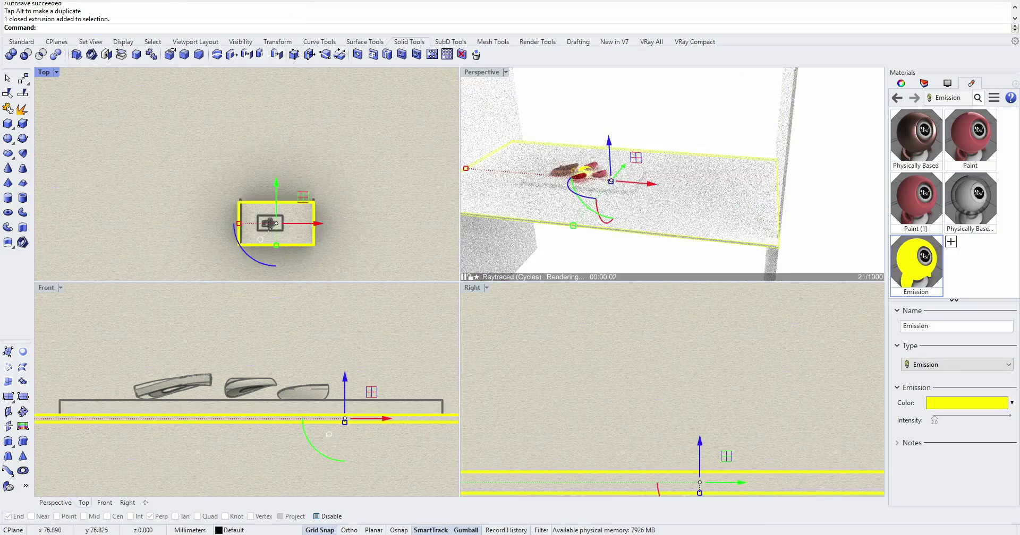
pyautogui.moveTo(277, 245); pyautogui.dragTo(276, 268)
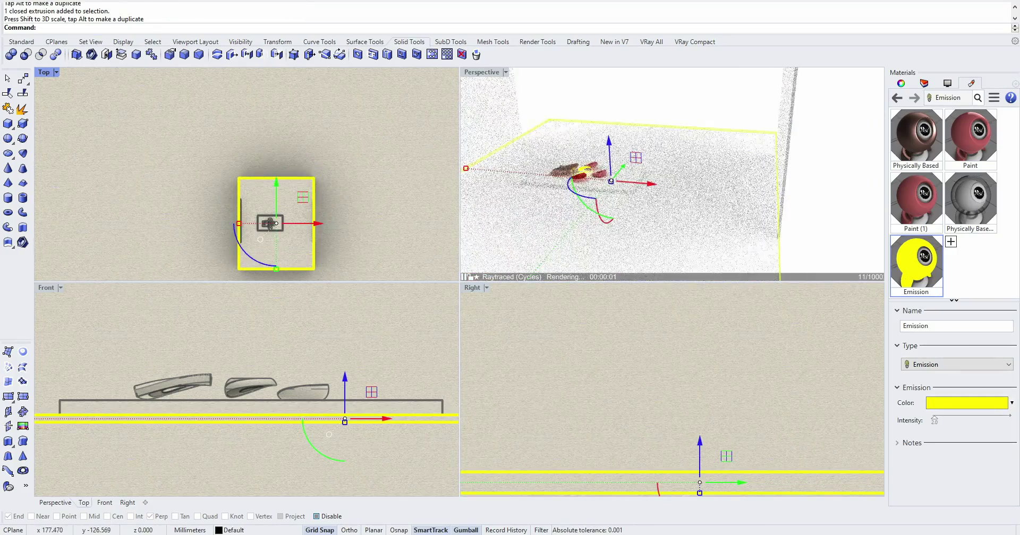
pyautogui.hotkey('ctrl', 'z')
pyautogui.press('Escape')
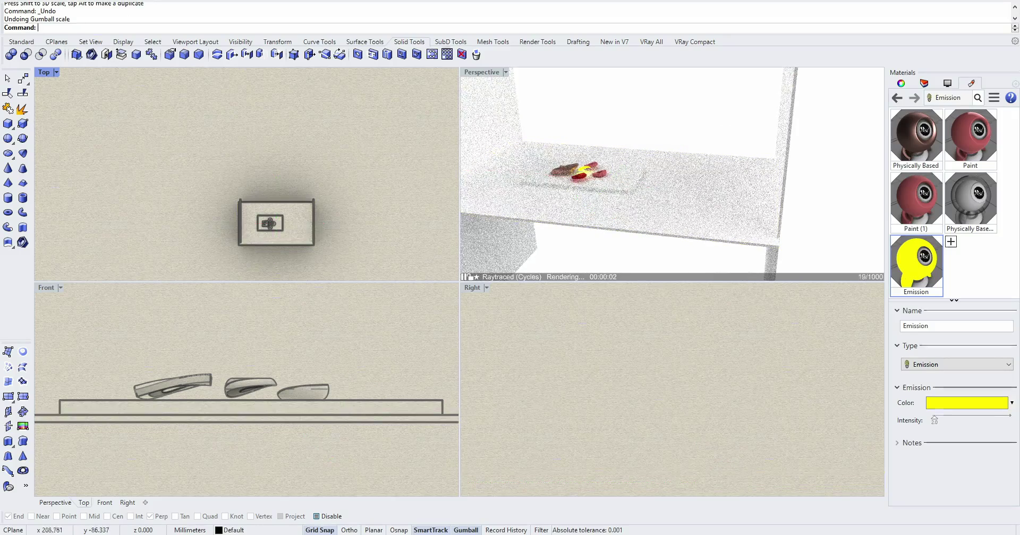
# Step: Scale the ground slab together with both side walls deeper and wider in the Top view, and center them around the small base block
pyautogui.moveTo(338, 260); pyautogui.dragTo(305, 177)
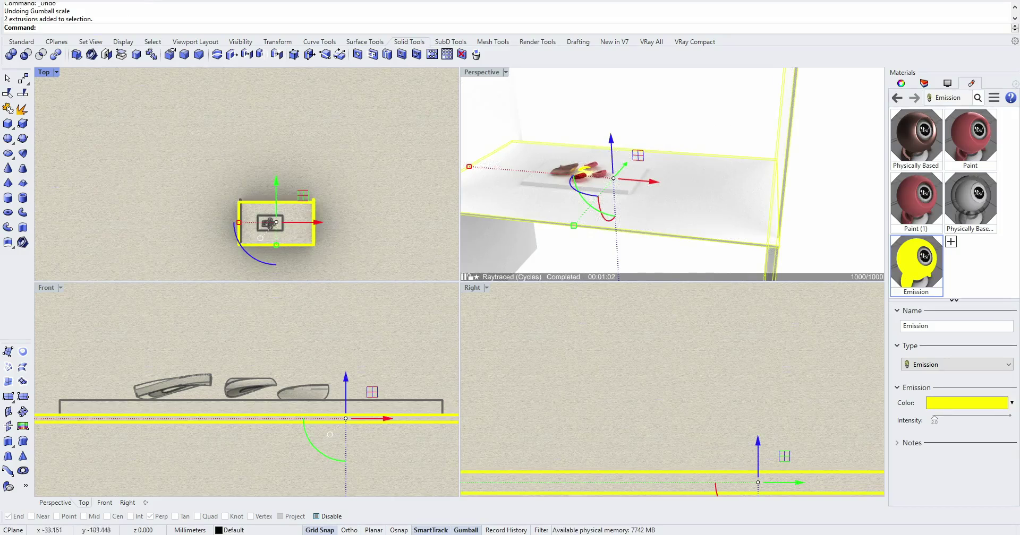
pyautogui.press('Escape')
pyautogui.moveTo(336, 263); pyautogui.dragTo(298, 174)
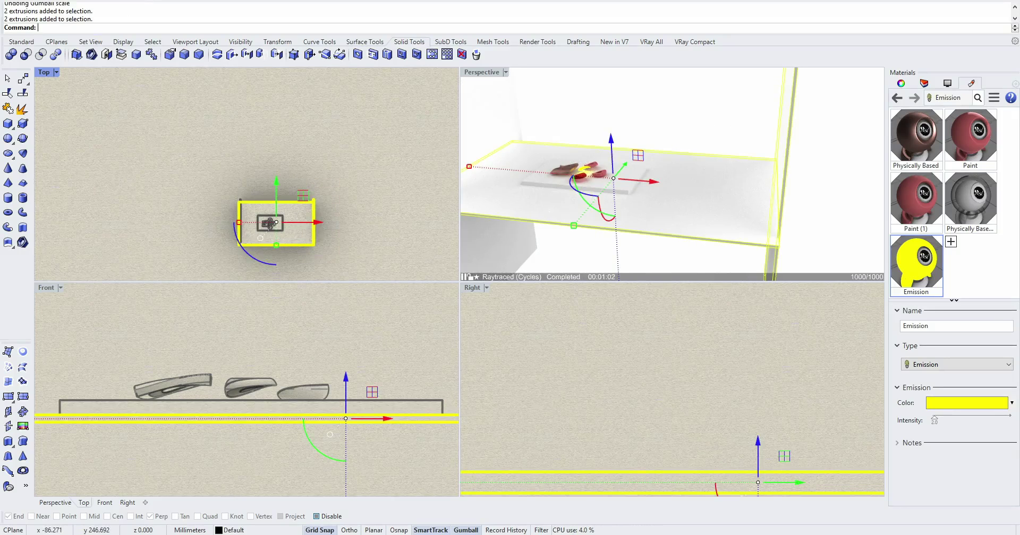
pyautogui.moveTo(233, 164); pyautogui.dragTo(232, 165)
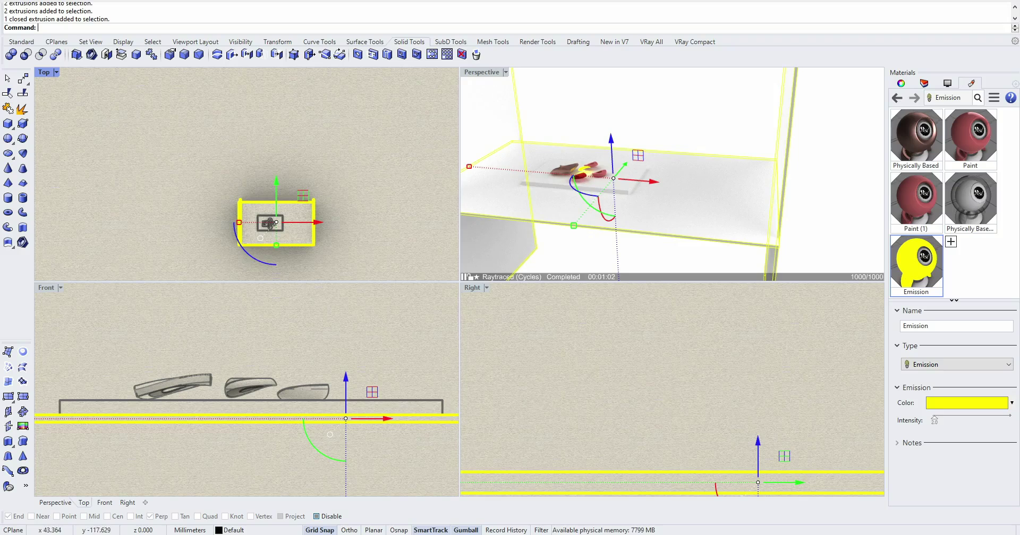
pyautogui.moveTo(277, 245); pyautogui.dragTo(275, 269)
pyautogui.moveTo(310, 222); pyautogui.dragTo(227, 221)
pyautogui.moveTo(302, 196); pyautogui.dragTo(295, 198)
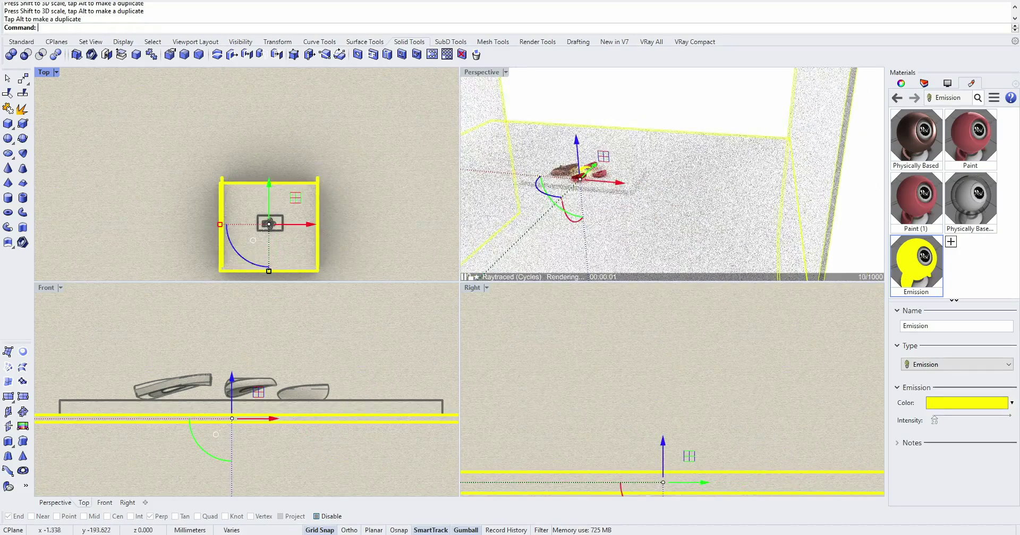
pyautogui.moveTo(268, 183); pyautogui.dragTo(268, 179)
pyautogui.press('Escape')
# Step: Shift the two side walls in the Top view to line up with the ground slab's front and back edges
pyautogui.moveTo(351, 147); pyautogui.dragTo(301, 170)
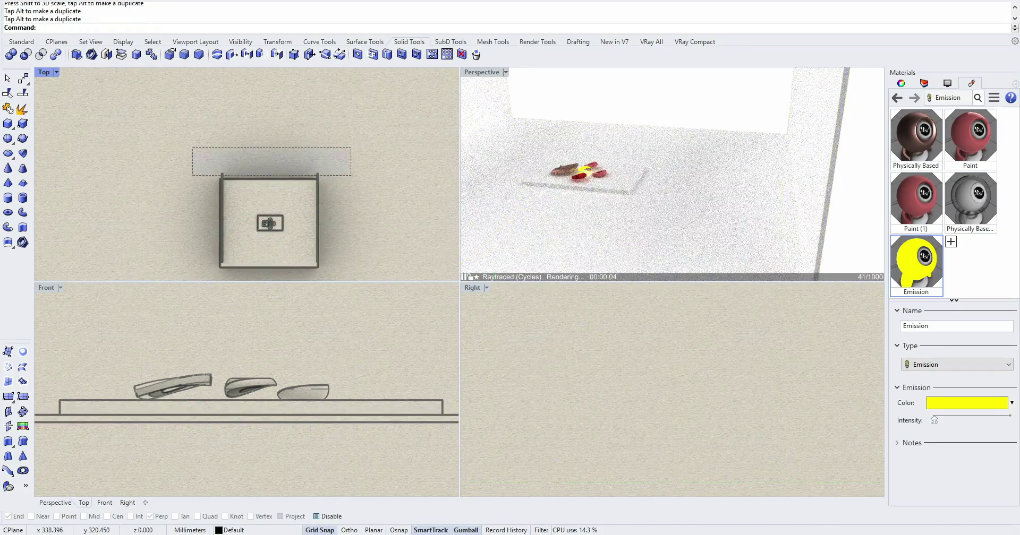
pyautogui.moveTo(193, 148); pyautogui.dragTo(192, 147)
pyautogui.moveTo(269, 178); pyautogui.dragTo(269, 184)
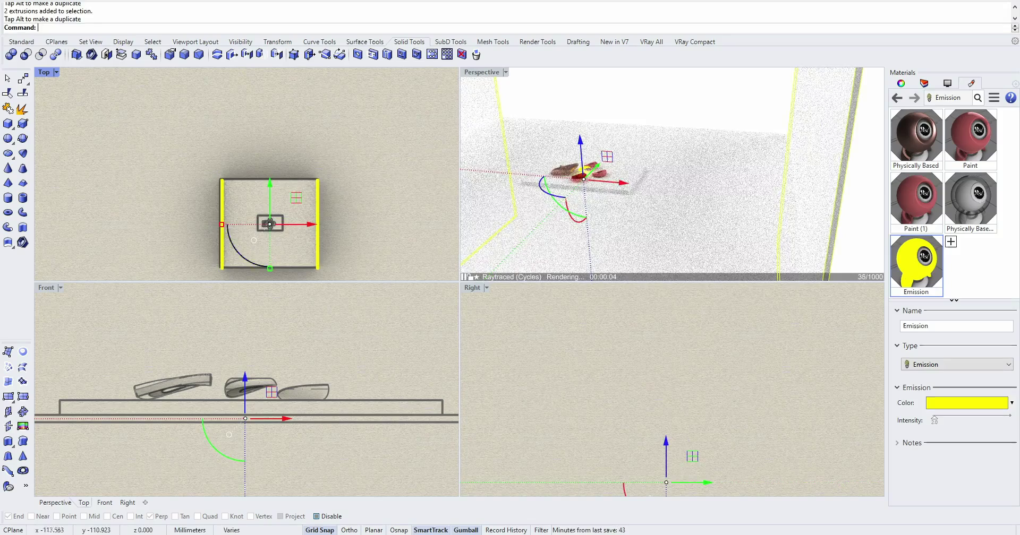
# Step: Duplicate the two side walls rotated 90 degrees and scale the copies to close the enclosure's front and back
pyautogui.moveTo(238, 253); pyautogui.dragTo(252, 187)
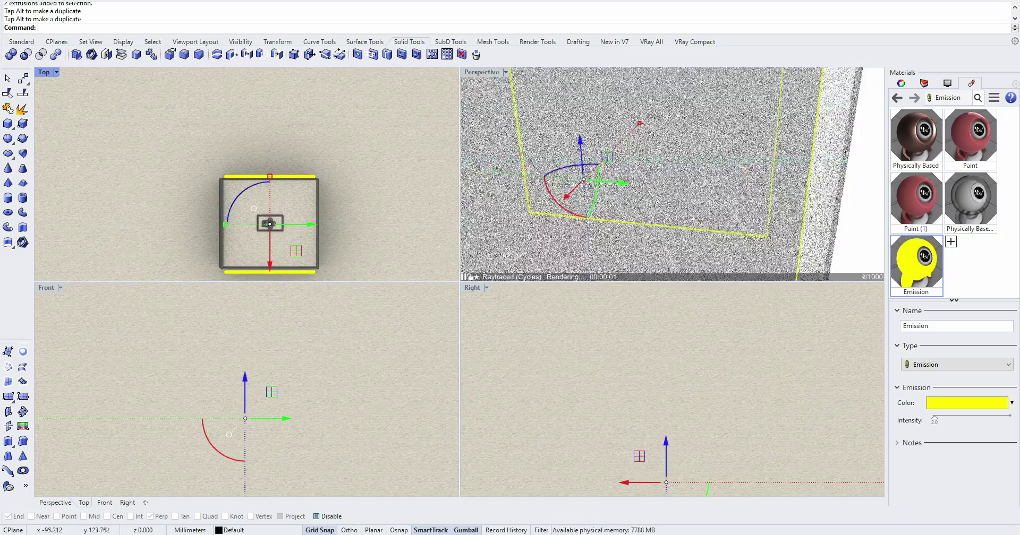
pyautogui.moveTo(226, 224); pyautogui.dragTo(209, 224)
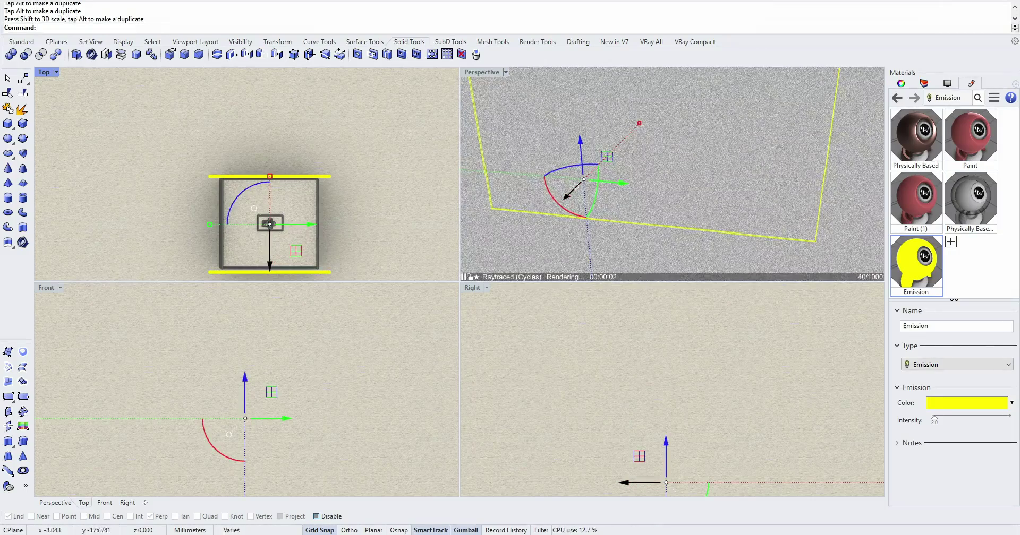
pyautogui.moveTo(270, 176); pyautogui.dragTo(270, 180)
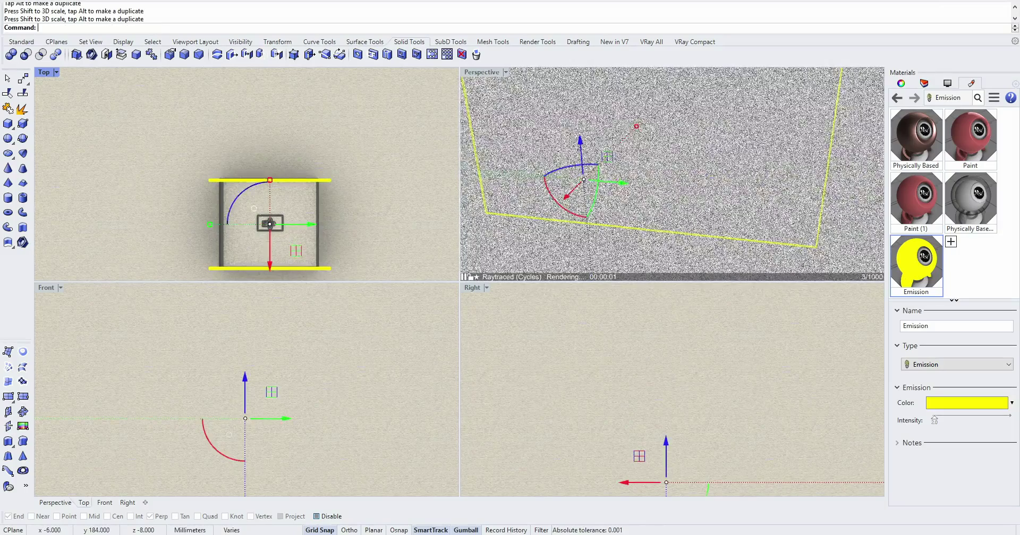
pyautogui.moveTo(210, 224); pyautogui.dragTo(217, 225)
pyautogui.press('Escape')
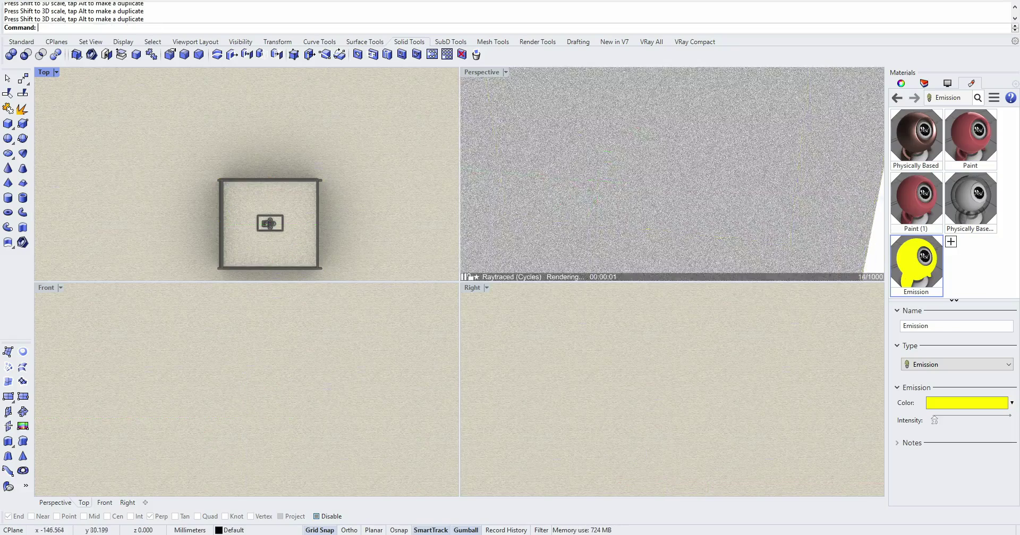
# Step: Create a flat rectangular box outside the enclosure, beyond its back-left corner in the Top view
pyautogui.scroll(1, 671, 173)
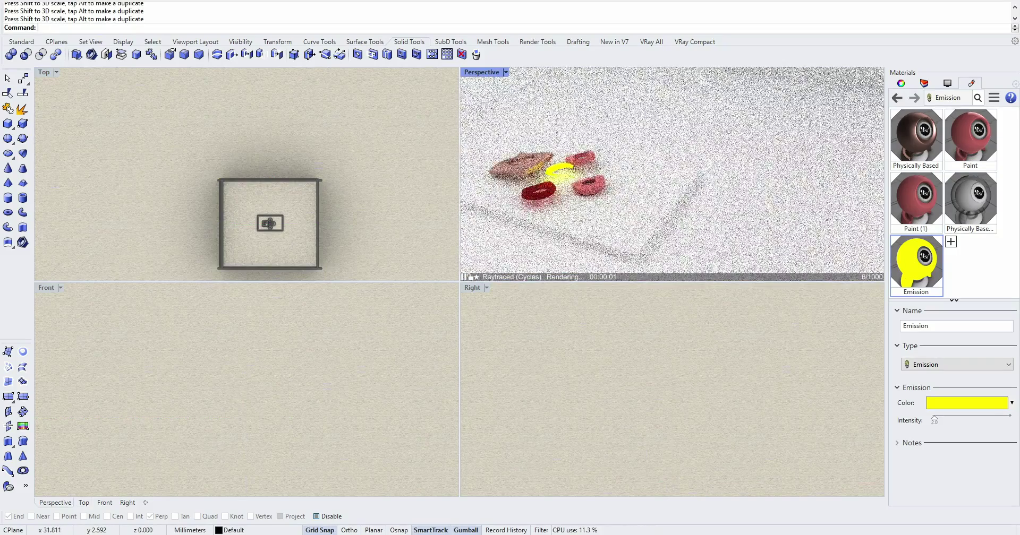
pyautogui.keyDown('shift'); pyautogui.moveTo(637, 186); pyautogui.dragTo(711, 192, button='right'); pyautogui.keyUp('shift')
pyautogui.scroll(4, 628, 171)
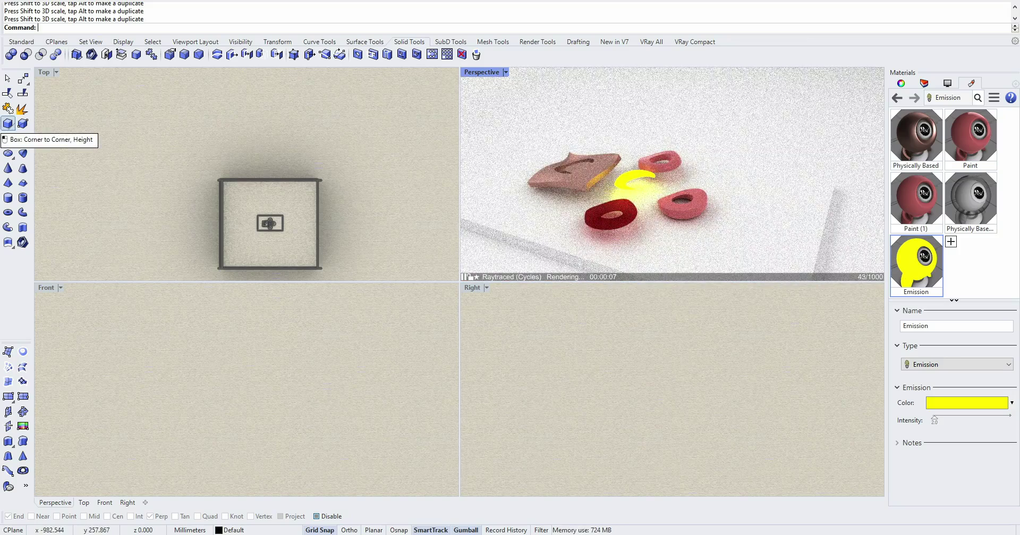
pyautogui.click(8, 123)
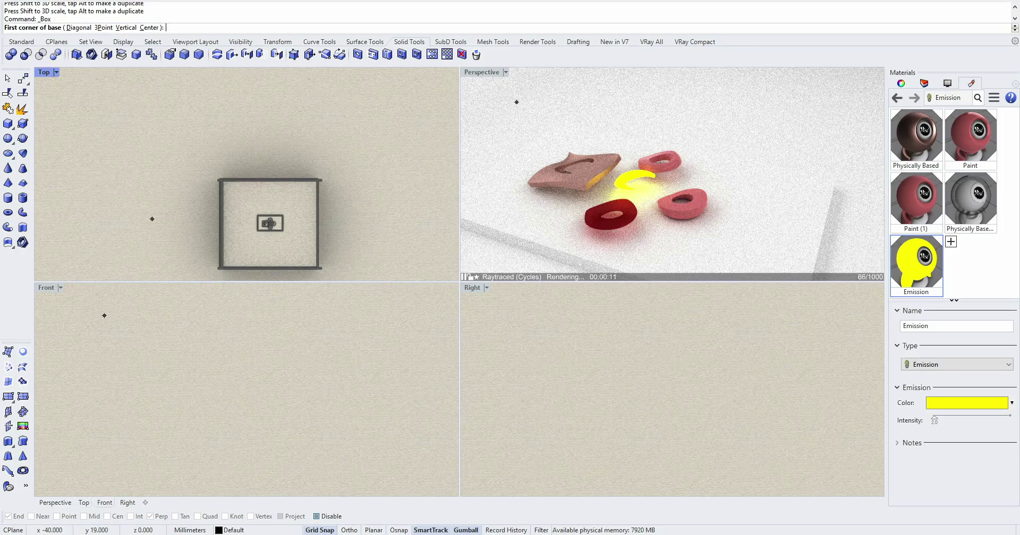
pyautogui.click(106, 104)
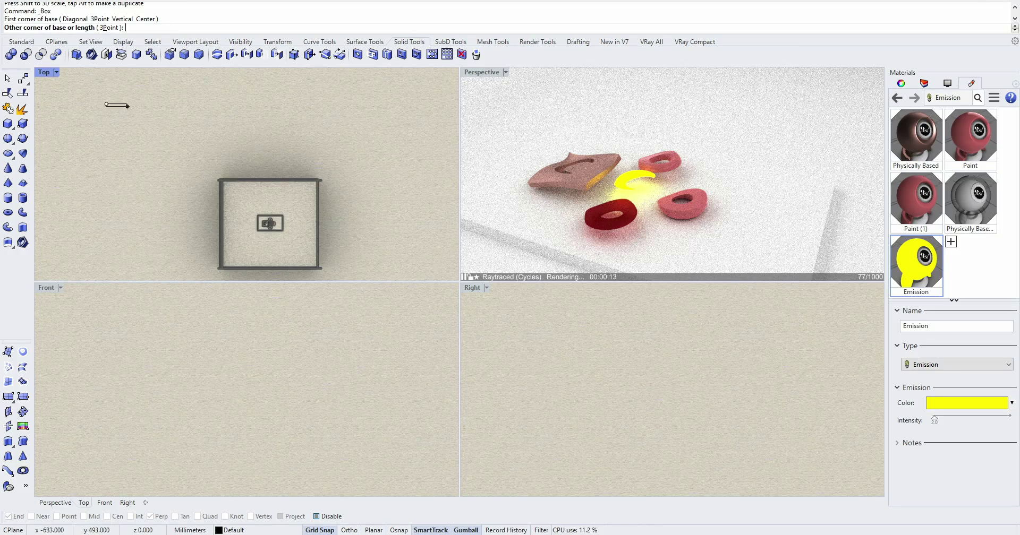
pyautogui.click(156, 125)
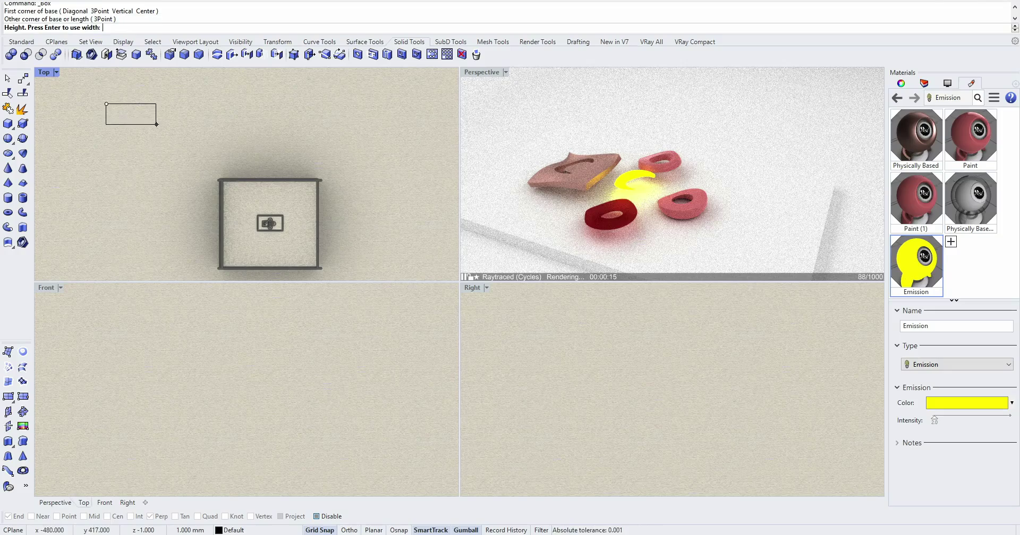
pyautogui.press('Return')
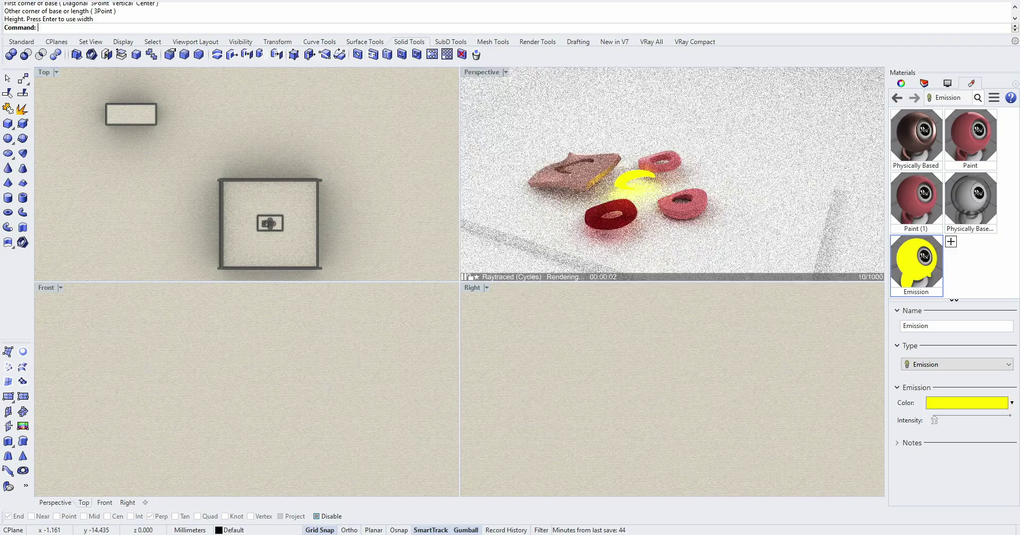
# Step: Scale the new flat box down in length and width to a small plate
pyautogui.scroll(-8, 609, 215)
pyautogui.scroll(-3, 609, 215)
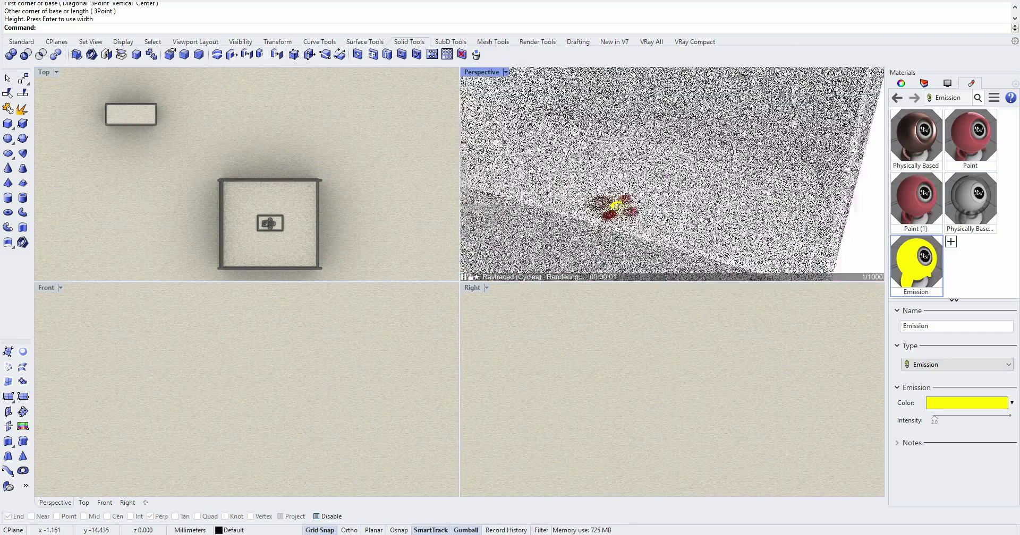
pyautogui.scroll(-4, 609, 215)
pyautogui.scroll(-8, 609, 215)
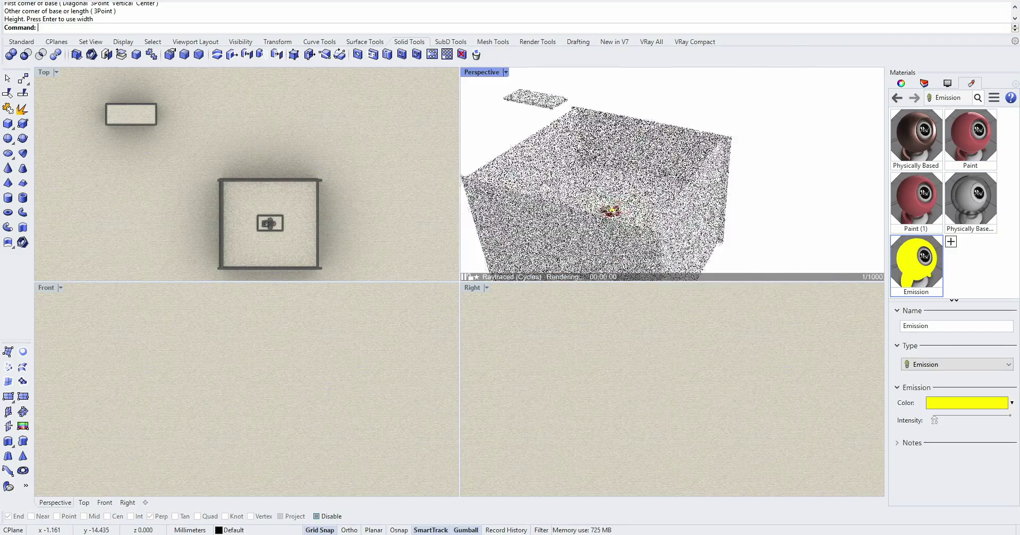
pyautogui.click(555, 133)
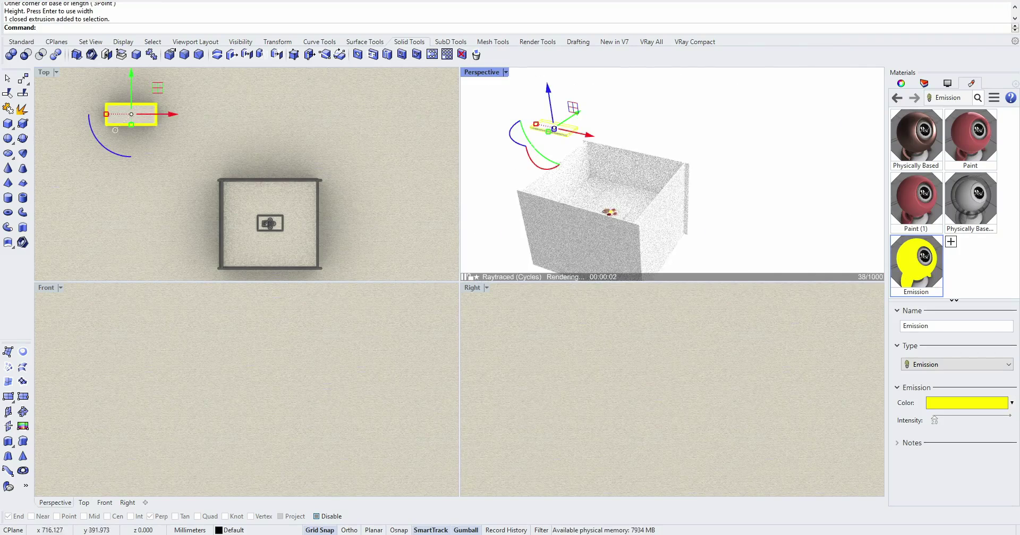
pyautogui.moveTo(106, 114); pyautogui.dragTo(131, 119)
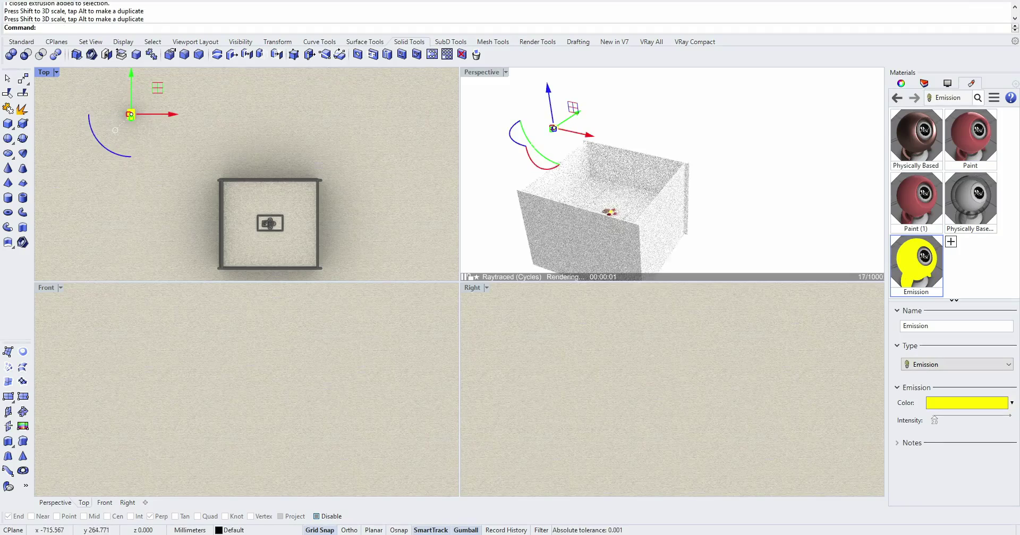
# Step: Widen the small plate along its horizontal axis in the Front view
pyautogui.scroll(4, 548, 124)
pyautogui.scroll(2, 549, 126)
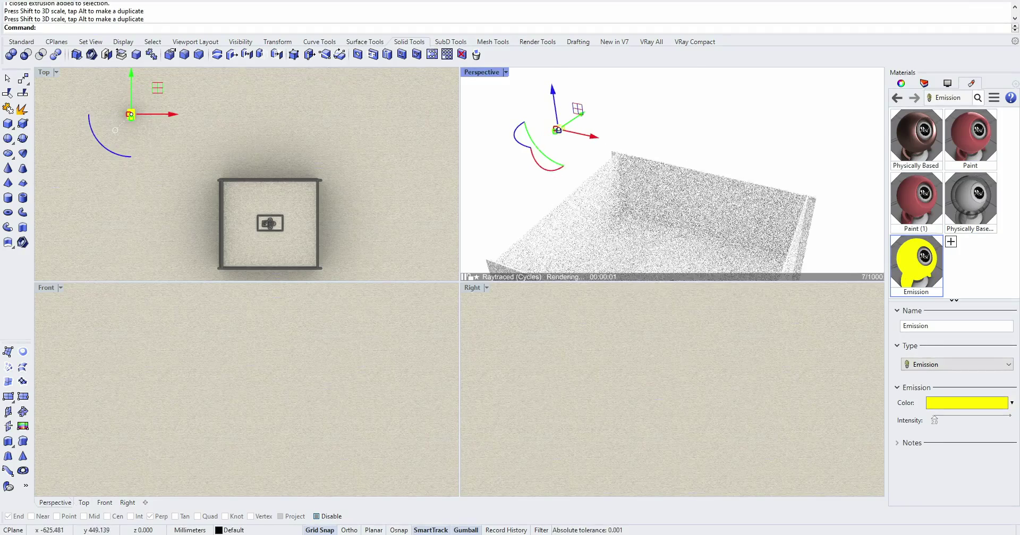
pyautogui.scroll(-15, 313, 354)
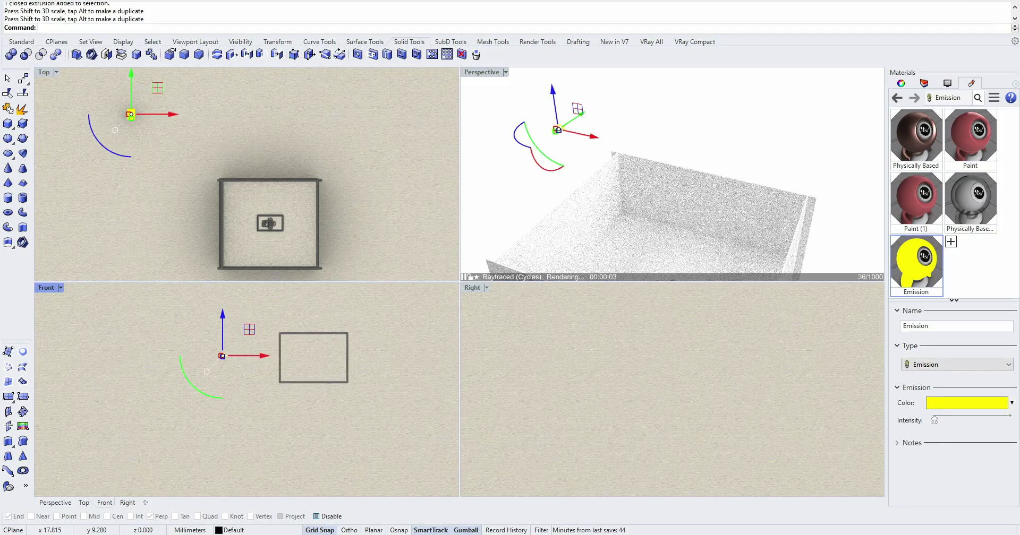
pyautogui.scroll(6, 216, 358)
pyautogui.press('Escape')
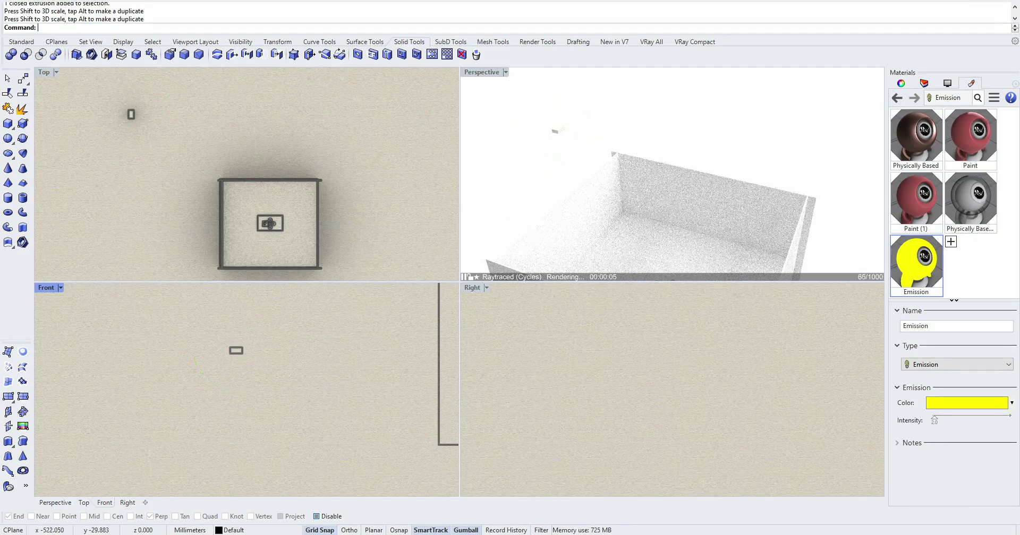
pyautogui.click(236, 351)
pyautogui.scroll(2, 217, 329)
pyautogui.moveTo(233, 363)
pyautogui.mouseDown()
pyautogui.moveTo(214, 363)
pyautogui.moveTo(248, 365)
pyautogui.mouseUp()
pyautogui.press('Escape')
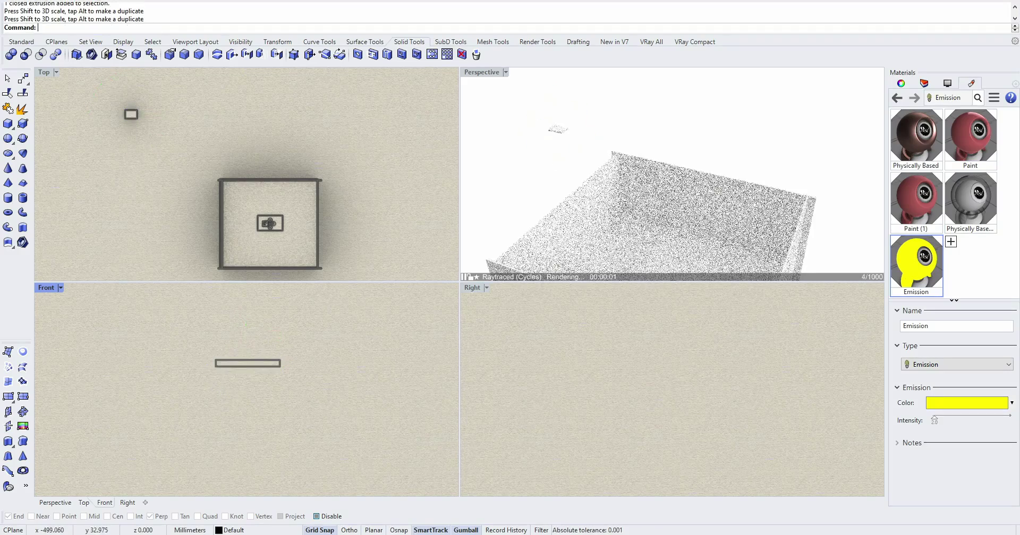
# Step: Move the small plate into the enclosure's back-left corner and raise it to the walls' top edge in the Front view
pyautogui.moveTo(199, 384); pyautogui.dragTo(198, 384)
pyautogui.scroll(-5, 215, 406)
pyautogui.moveTo(157, 141); pyautogui.dragTo(256, 214)
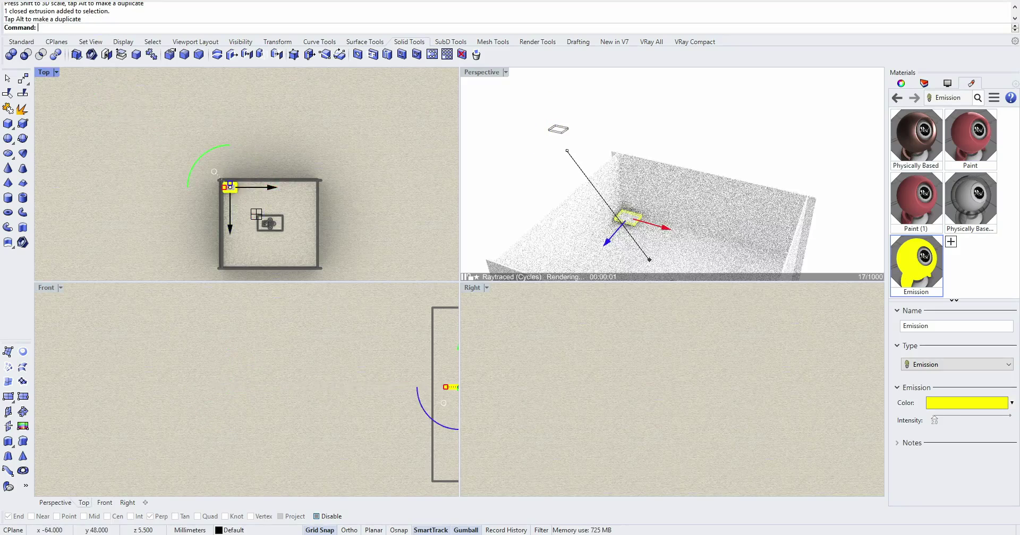
pyautogui.press('Escape')
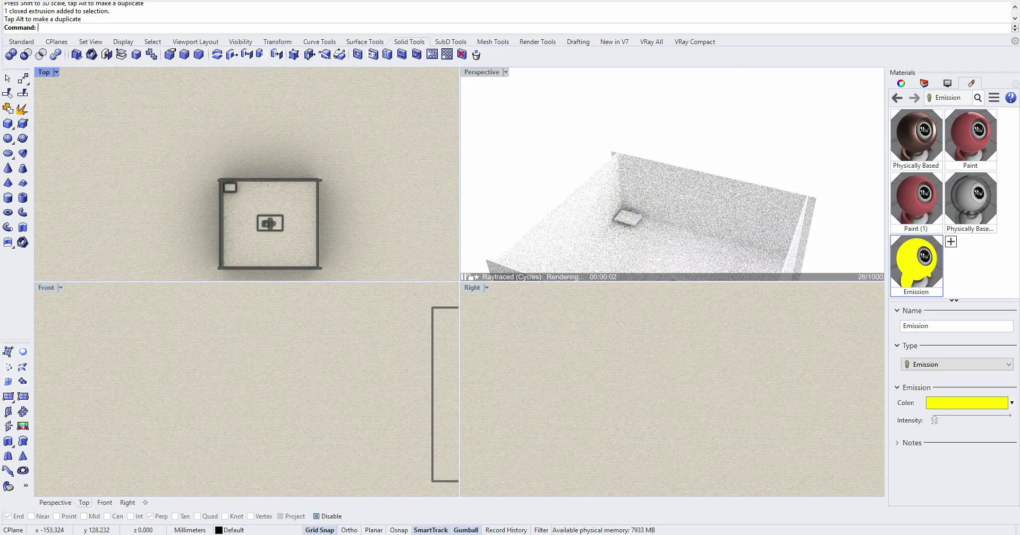
pyautogui.click(230, 187)
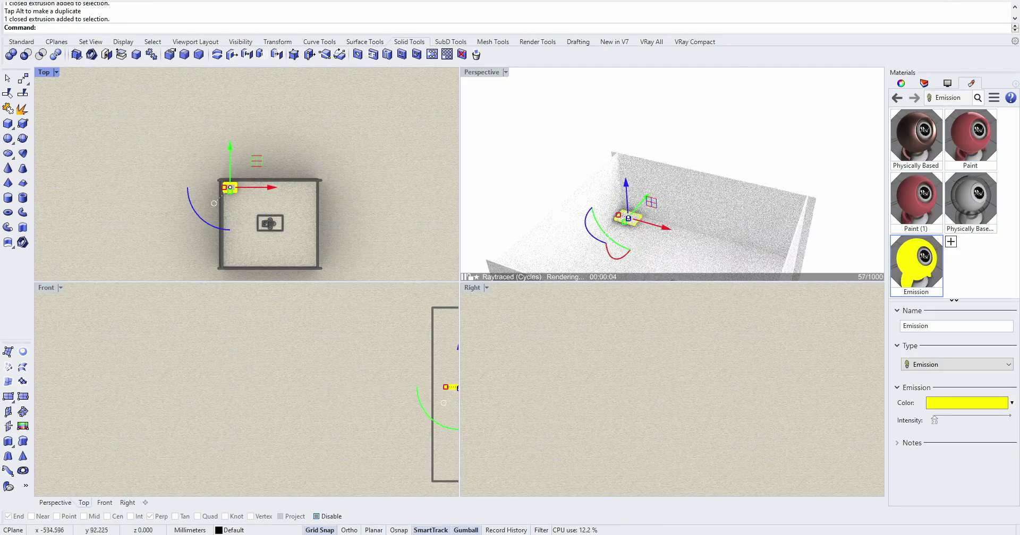
pyautogui.scroll(-5, 226, 369)
pyautogui.moveTo(307, 335); pyautogui.dragTo(307, 313)
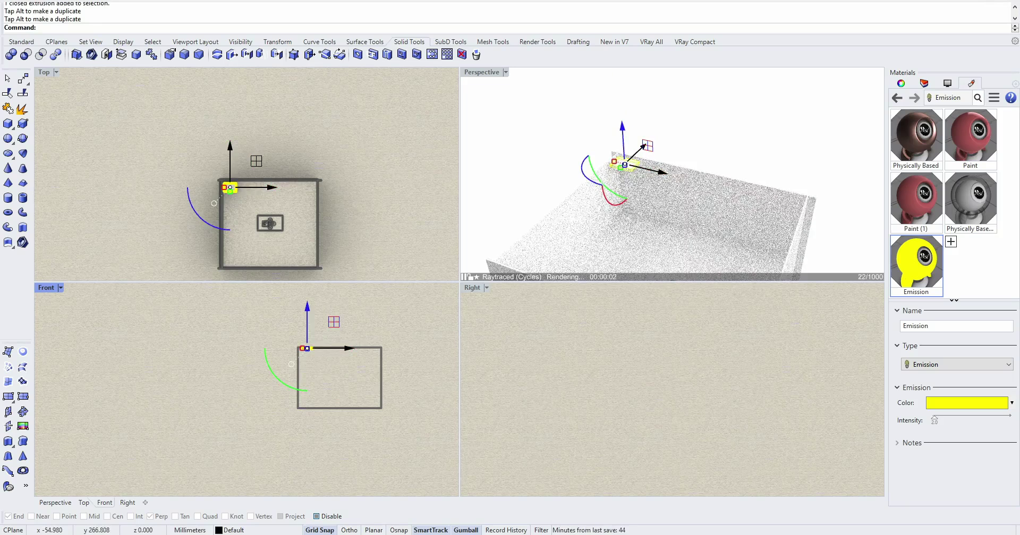
# Step: Move the raised plate diagonally outside the enclosure in the Top view and place a duplicate beside it along the X axis
pyautogui.moveTo(256, 161); pyautogui.dragTo(117, 77)
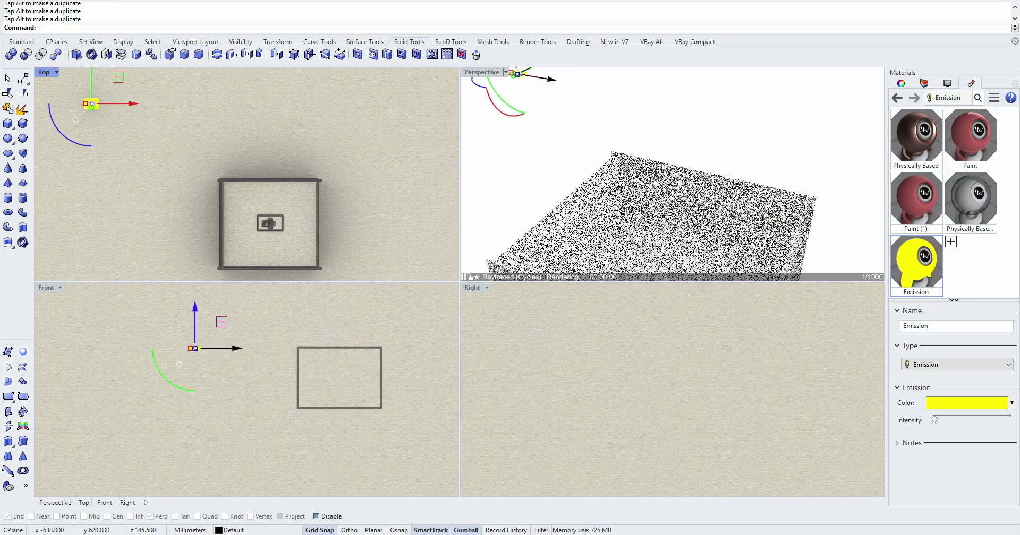
pyautogui.click(92, 104)
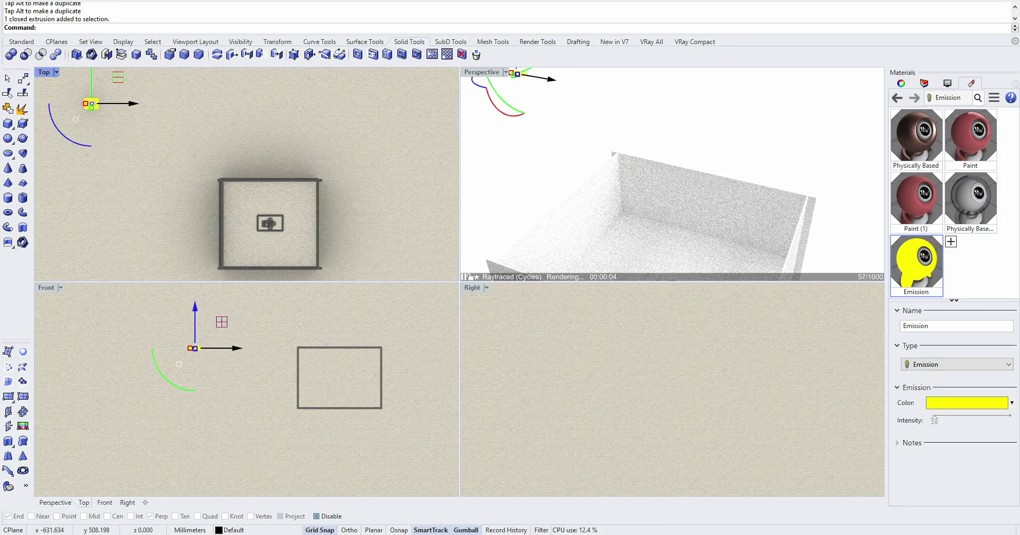
pyautogui.moveTo(126, 104); pyautogui.dragTo(148, 96)
pyautogui.press('Escape')
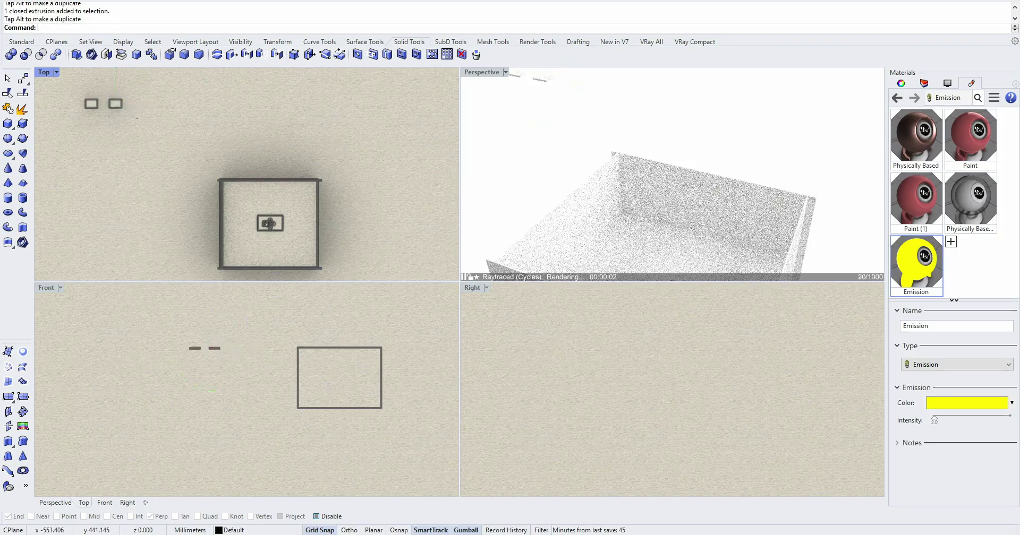
# Step: Duplicate the pair of raised plates repeatedly in the Top view, offsetting each copy to build seven staggered rows
pyautogui.moveTo(73, 118); pyautogui.dragTo(74, 118)
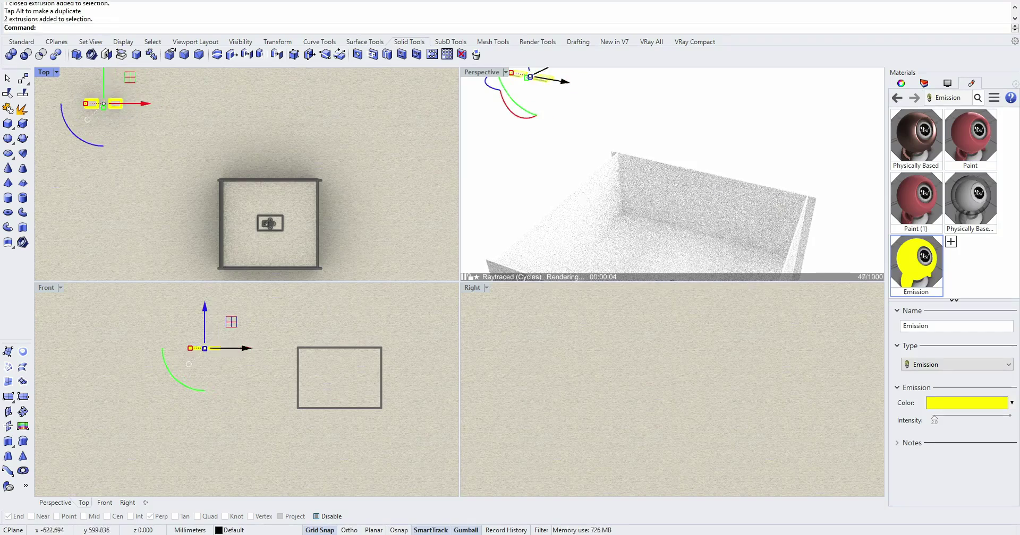
pyautogui.moveTo(129, 78); pyautogui.dragTo(140, 89)
pyautogui.press('Escape')
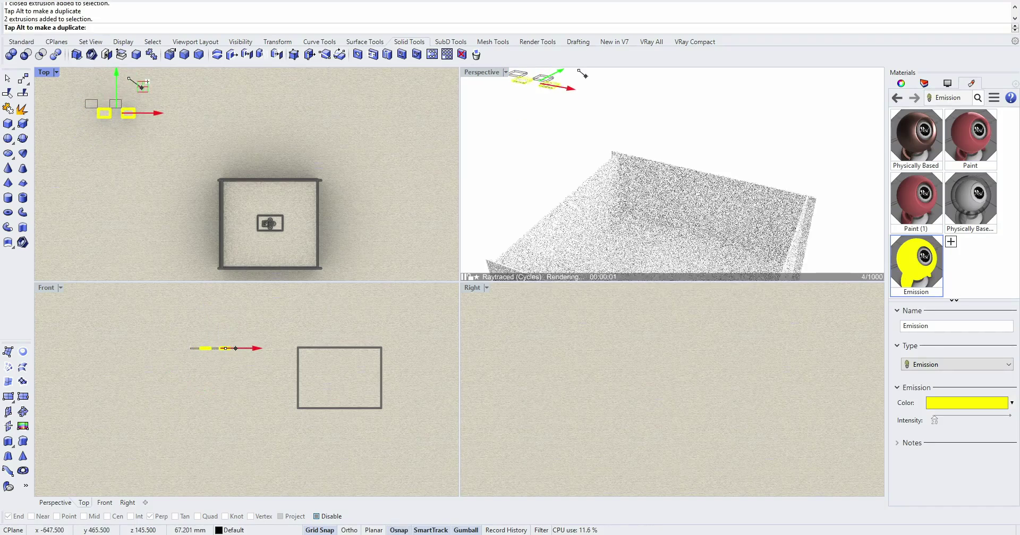
pyautogui.moveTo(142, 86); pyautogui.dragTo(144, 141)
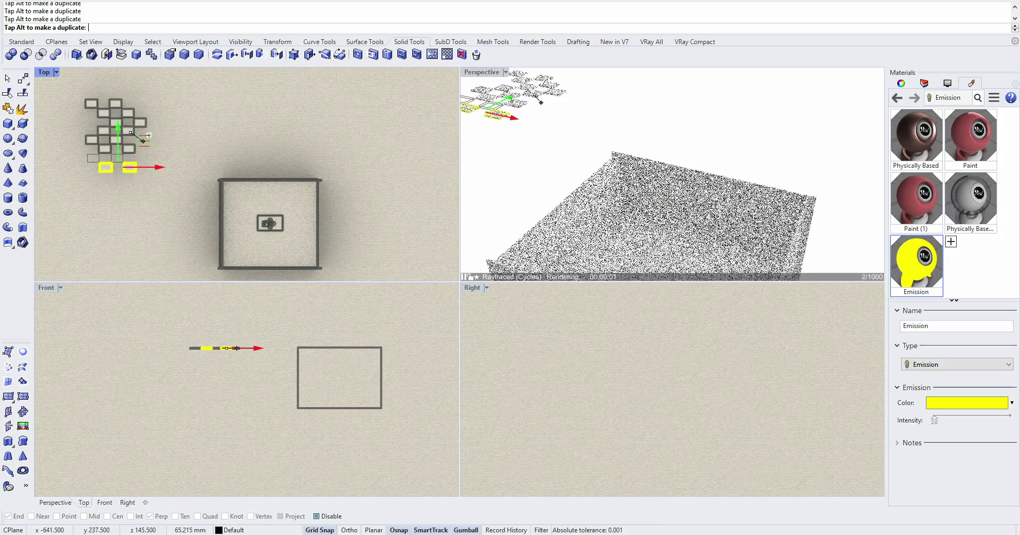
pyautogui.press('Escape')
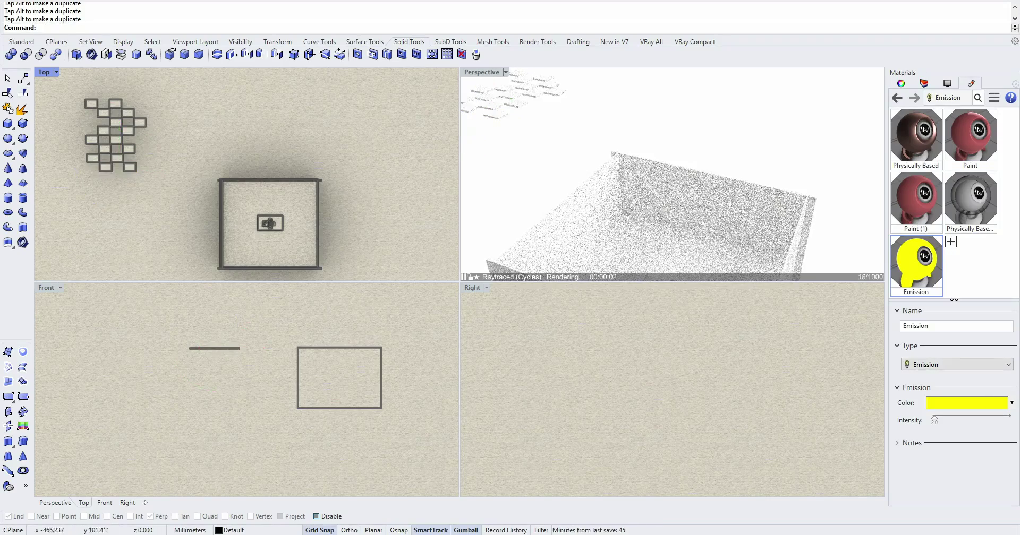
# Step: Duplicate the outermost plate of the third row along the Y axis to fill the column's gaps in the alternate rows
pyautogui.click(146, 123)
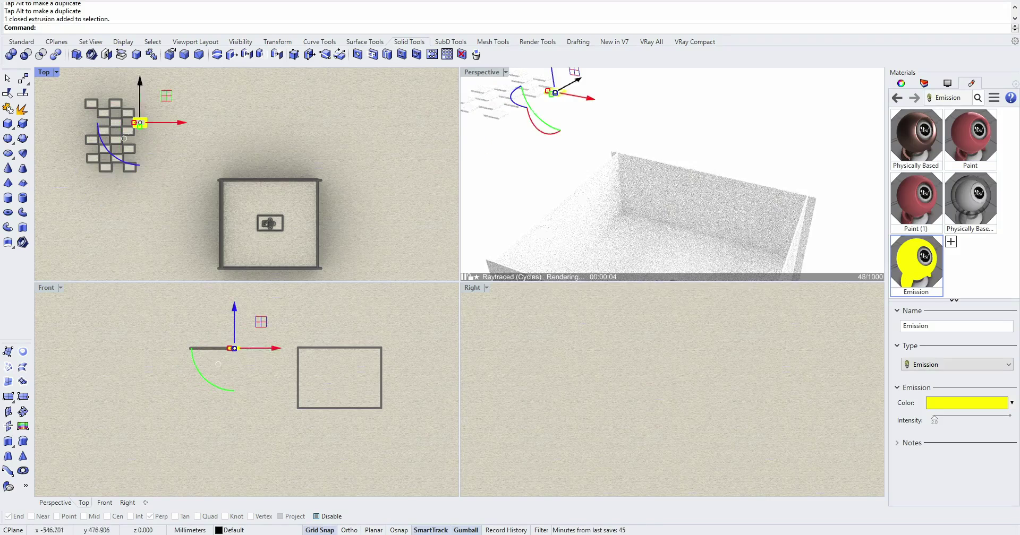
pyautogui.moveTo(146, 84); pyautogui.dragTo(149, 121)
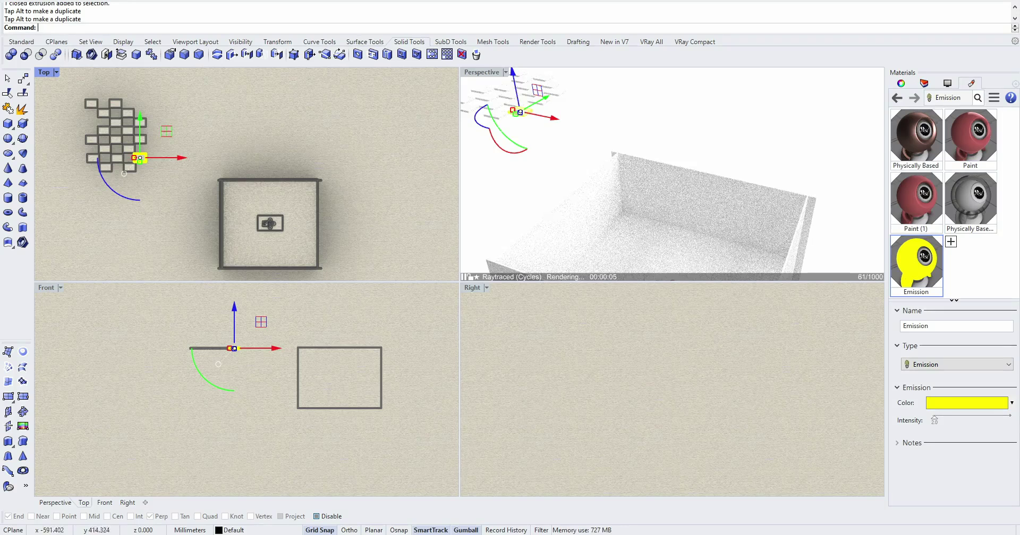
pyautogui.moveTo(140, 118); pyautogui.dragTo(147, 68)
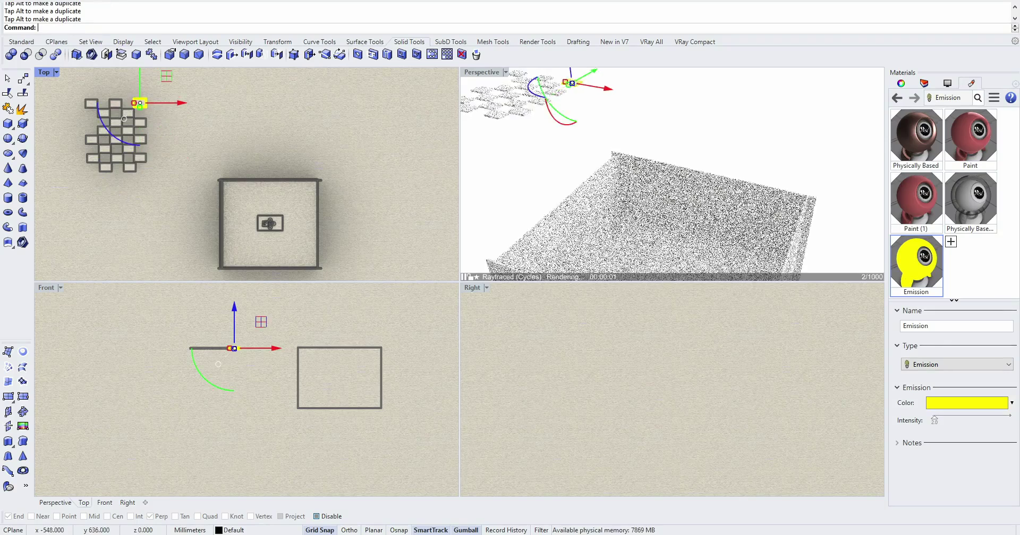
# Step: Select the twelve plates on the enclosure-facing side of the pattern and place an offset duplicate of them beside the original
pyautogui.click(176, 191)
pyautogui.moveTo(175, 191); pyautogui.dragTo(124, 111)
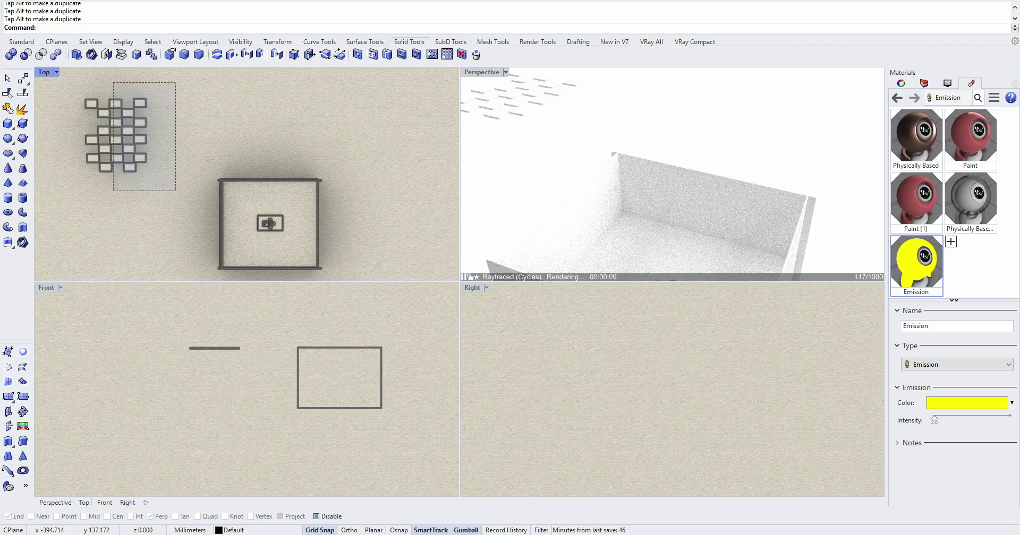
pyautogui.moveTo(113, 82); pyautogui.dragTo(113, 83)
pyautogui.moveTo(155, 109); pyautogui.dragTo(190, 120)
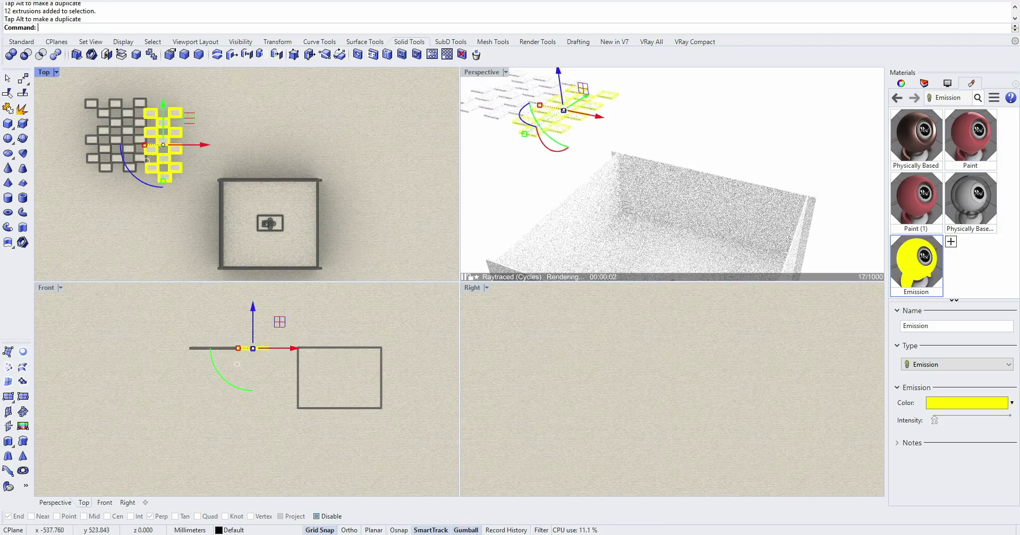
# Step: Nudge the third plate of the top row by 0.8 mm and the outermost second-row plate by 0.6 mm in 0.2 mm increments
pyautogui.click(140, 103)
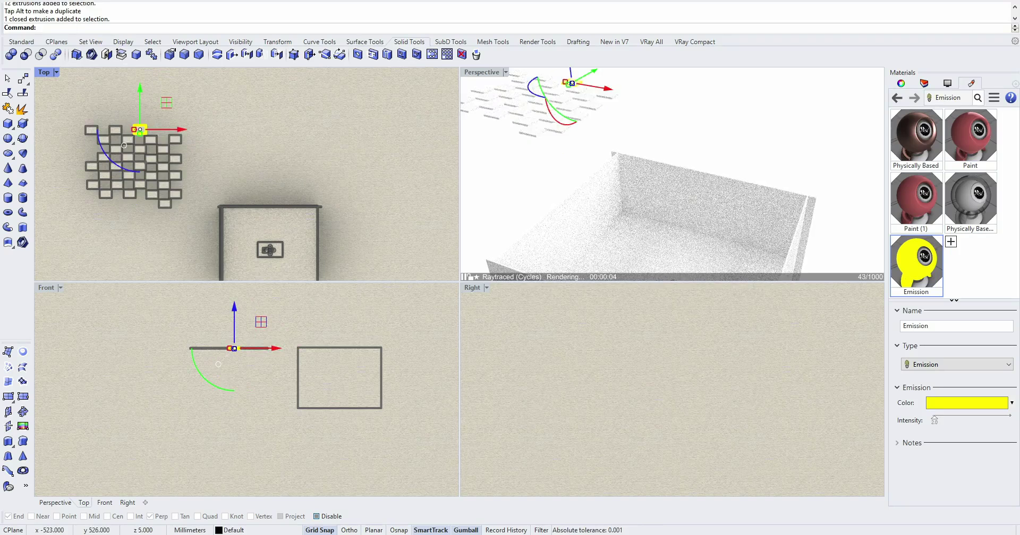
pyautogui.press('Up')
pyautogui.press('Down')
pyautogui.press('Down')
pyautogui.hotkey('alt', 'Down')
pyautogui.hotkey('alt', 'Down')
pyautogui.hotkey('alt', 'Down')
pyautogui.hotkey('alt', 'Down')
pyautogui.press('Escape')
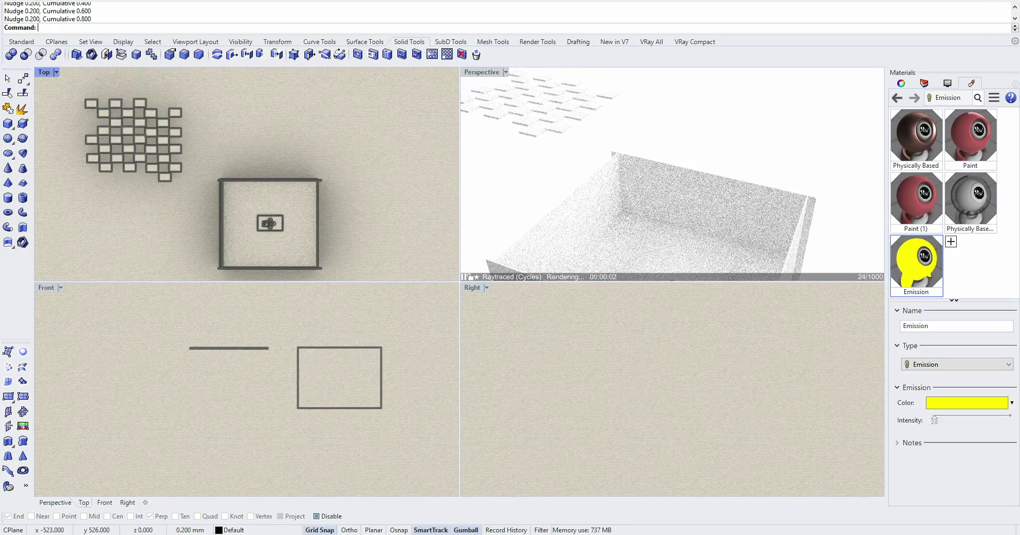
pyautogui.click(160, 128)
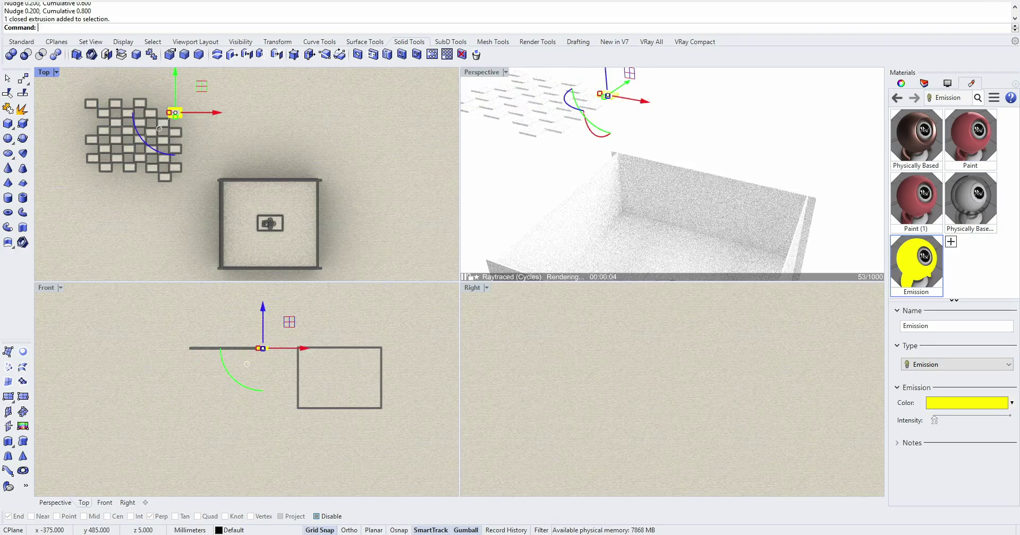
pyautogui.press('Delete')
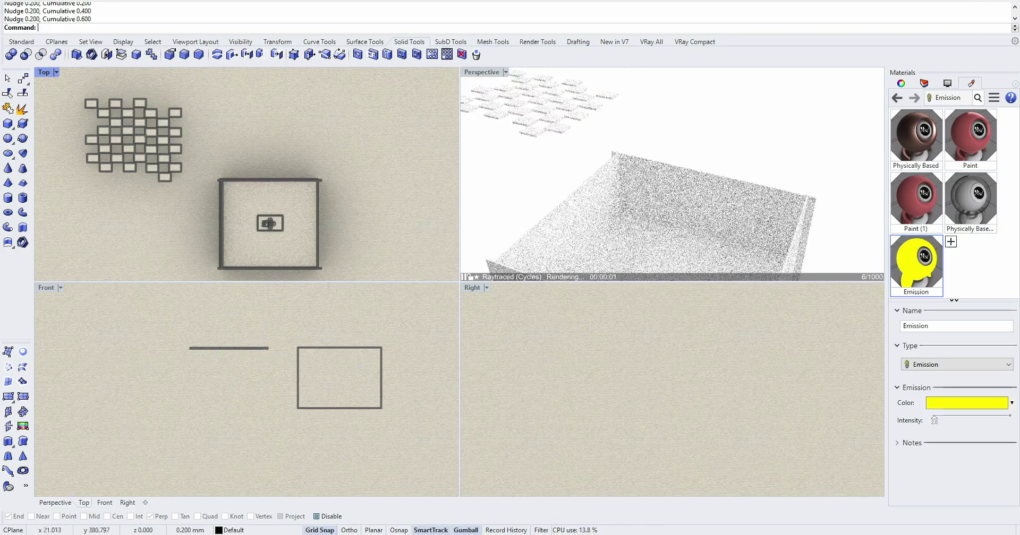
# Step: Move the plate protruding below the pattern into the top row and duplicate it into the empty spot in the third row
pyautogui.click(164, 178)
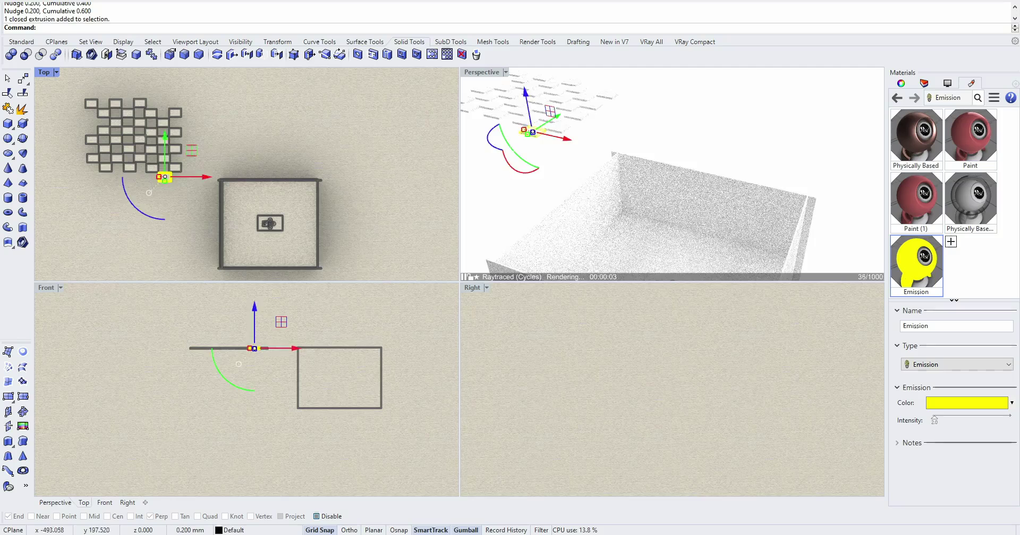
pyautogui.moveTo(189, 152); pyautogui.dragTo(187, 77)
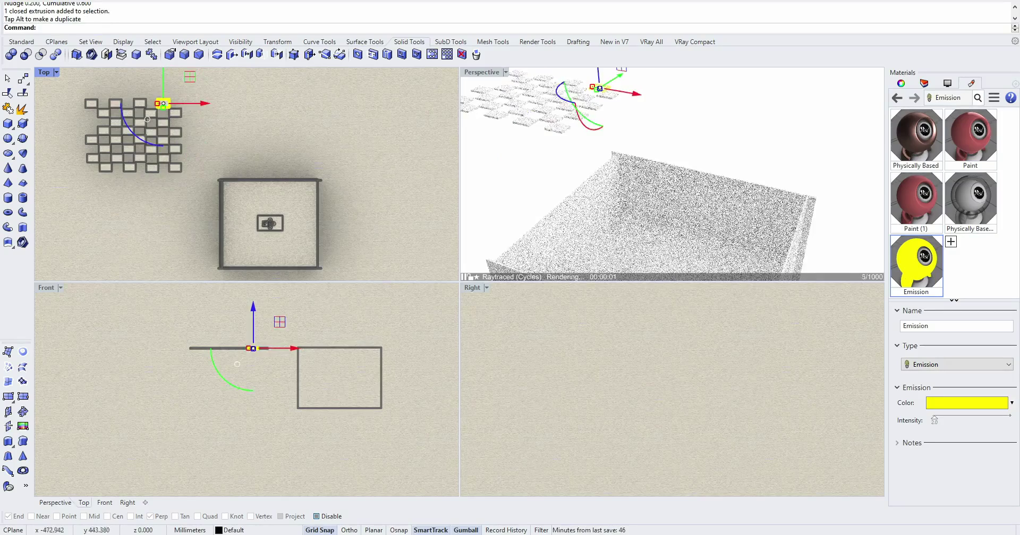
pyautogui.press('Escape')
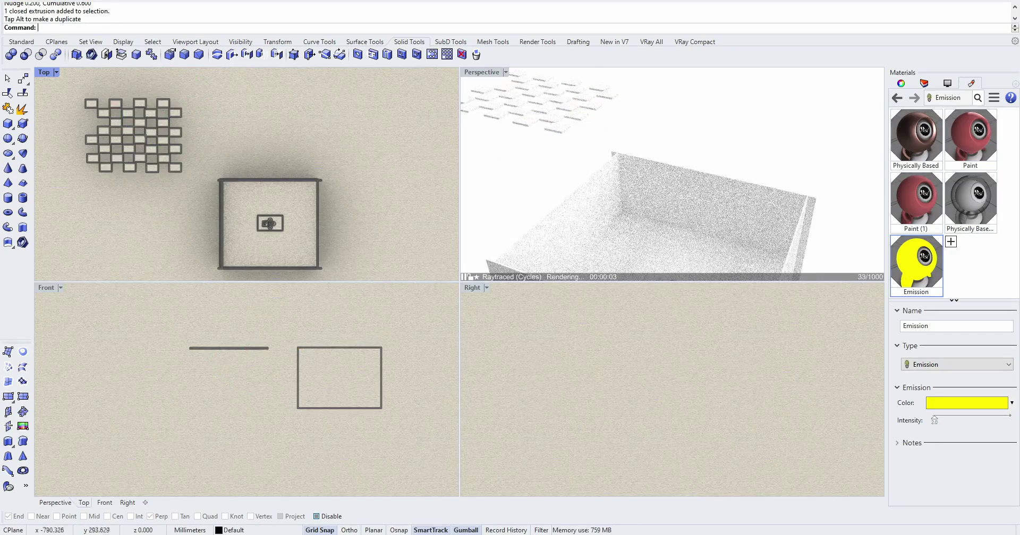
pyautogui.moveTo(189, 76); pyautogui.dragTo(117, 95)
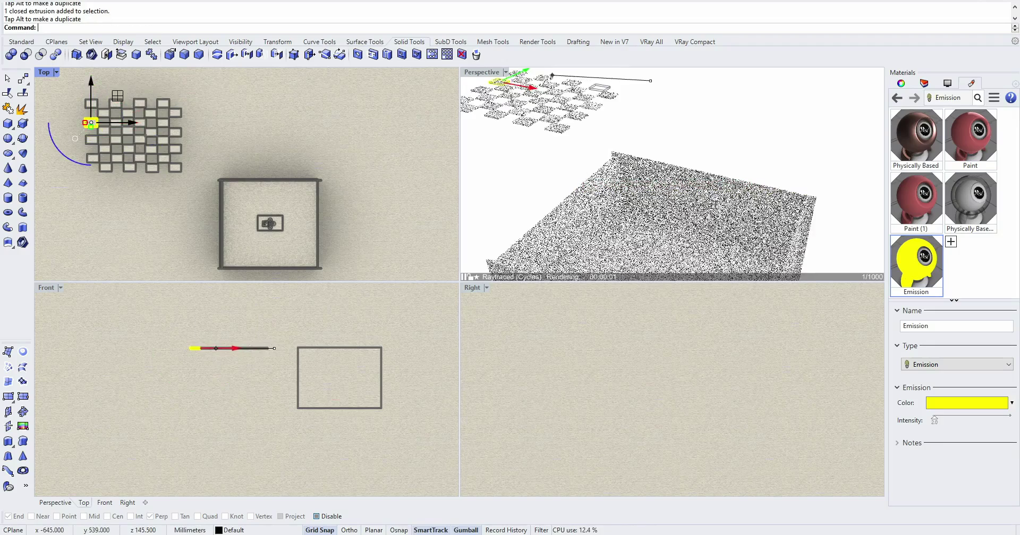
pyautogui.press('Escape')
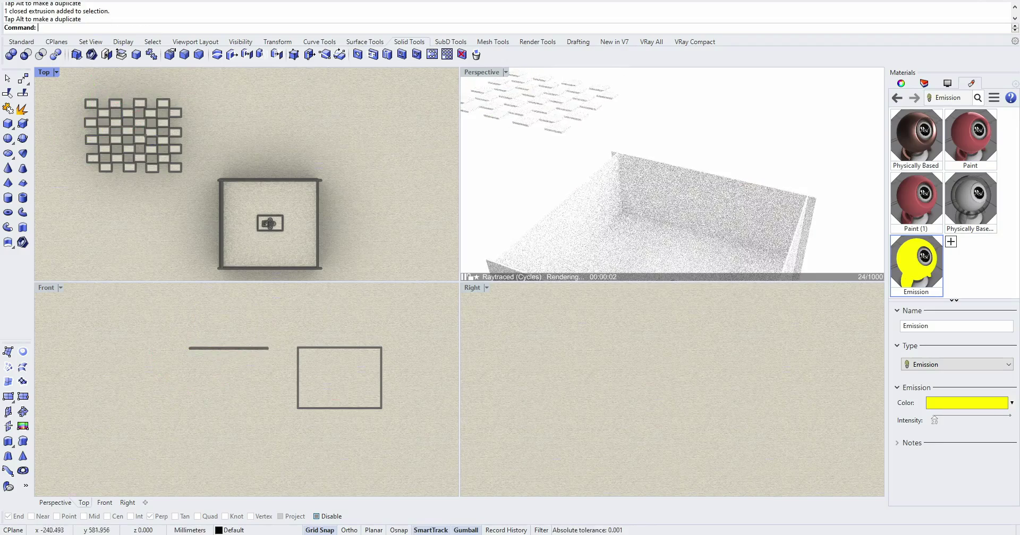
# Step: Select all the plates of the checkerboard pattern and group them
pyautogui.moveTo(109, 170); pyautogui.dragTo(68, 184)
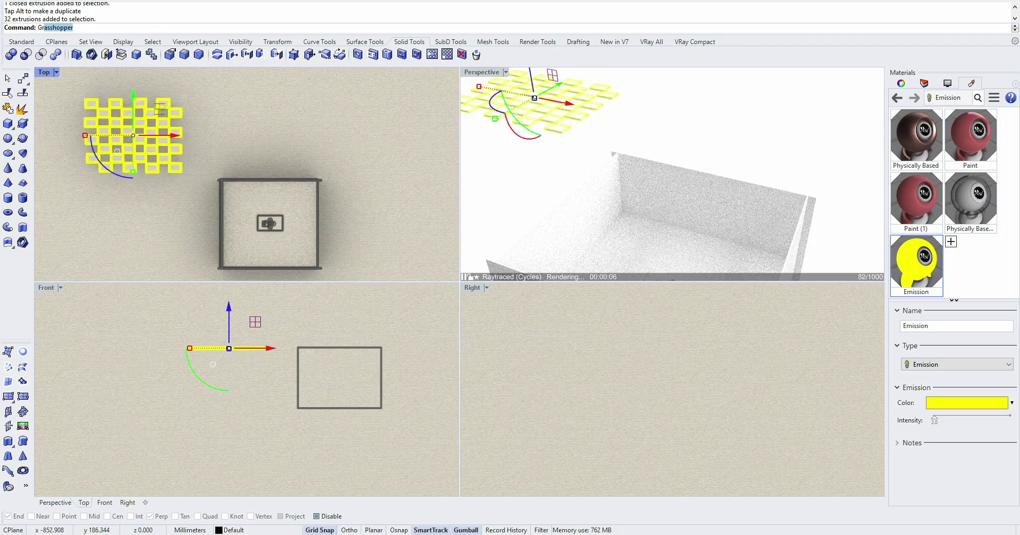
pyautogui.write('ro')
pyautogui.press('Down')
pyautogui.press('Down')
pyautogui.press('Return')
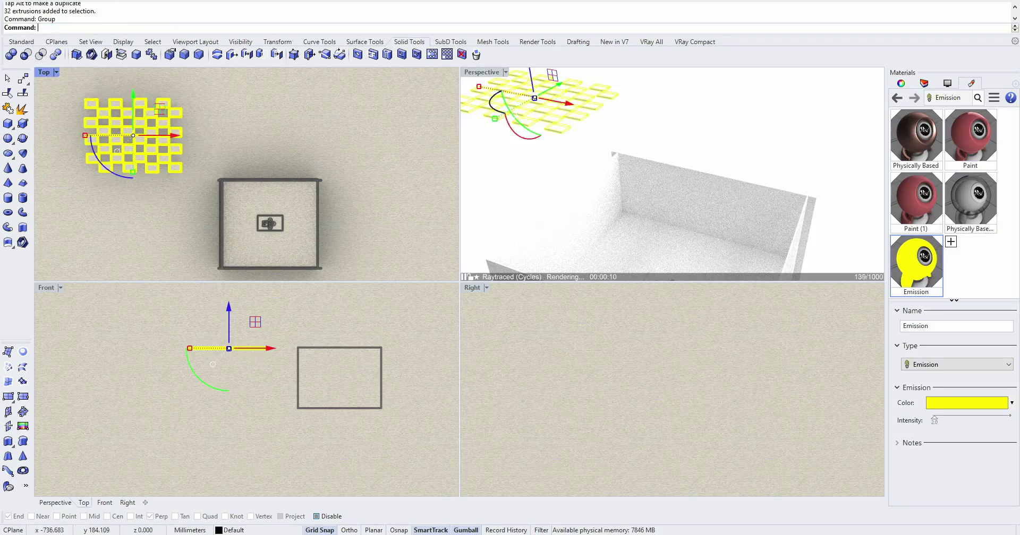
# Step: Move the plate group over the enclosure in the Top view and scale it to span the area between the walls
pyautogui.moveTo(162, 107); pyautogui.dragTo(290, 203)
pyautogui.moveTo(213, 231); pyautogui.dragTo(276, 231)
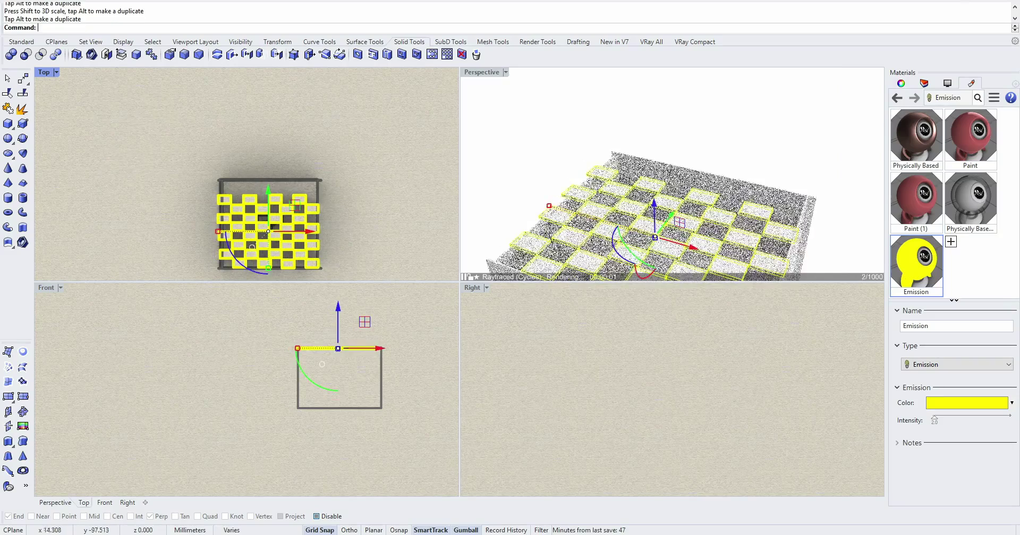
pyautogui.moveTo(269, 269); pyautogui.dragTo(268, 271)
pyautogui.moveTo(268, 189); pyautogui.dragTo(268, 182)
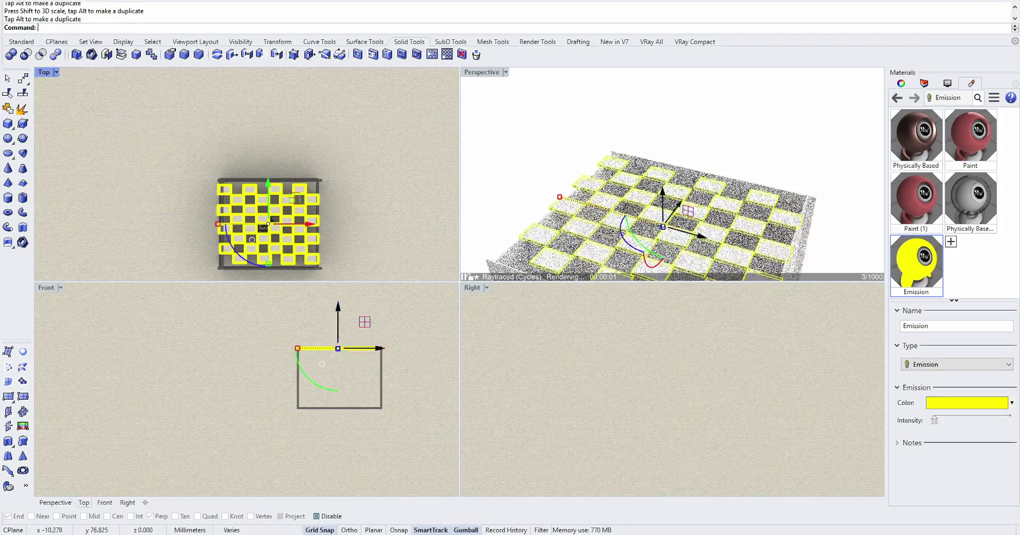
pyautogui.moveTo(268, 263); pyautogui.dragTo(268, 264)
pyautogui.press('Escape')
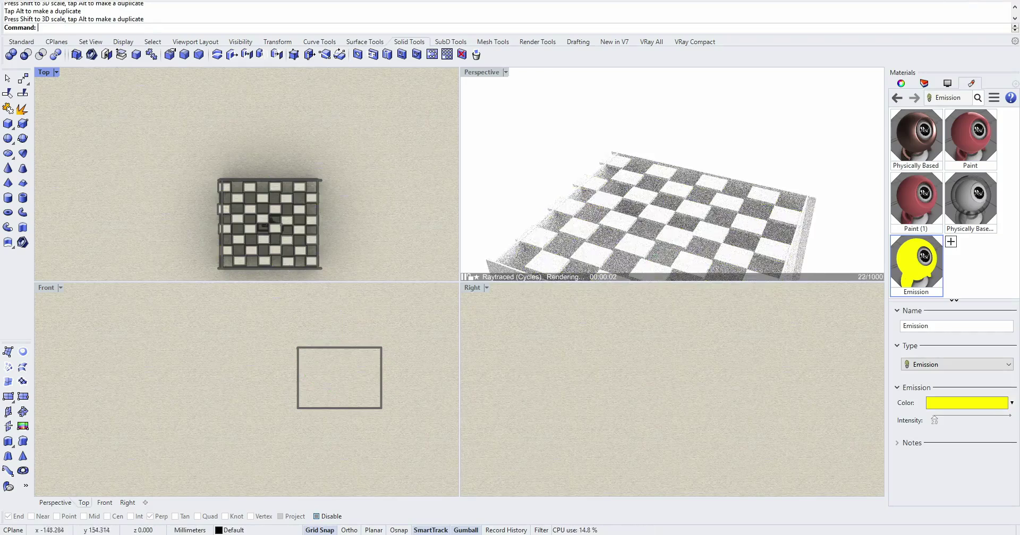
# Step: Examine how the emissive crescent and the rings look inside the enclosure under the checkerboard roof in the Perspective view
pyautogui.scroll(-2, 557, 102)
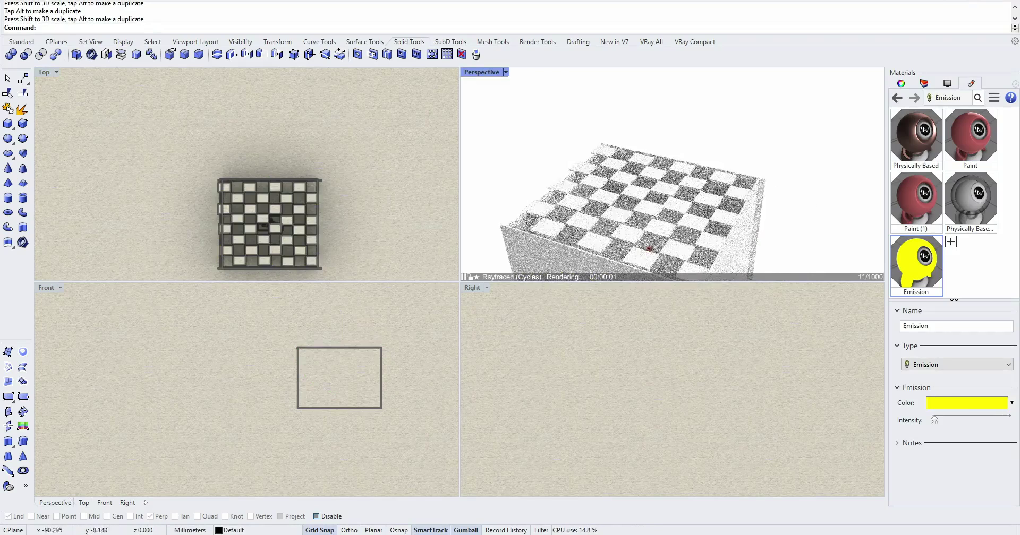
pyautogui.scroll(3, 649, 248)
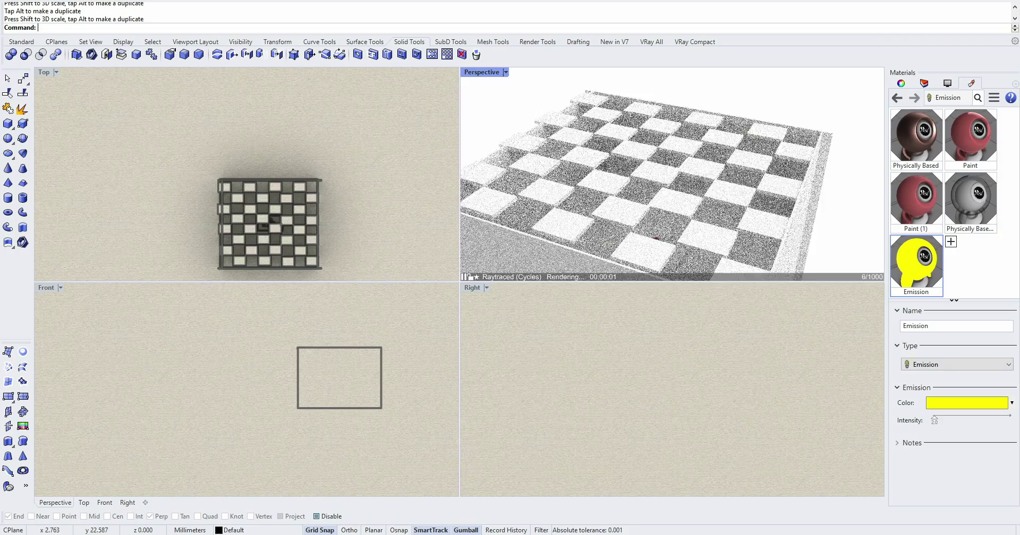
pyautogui.scroll(5, 653, 242)
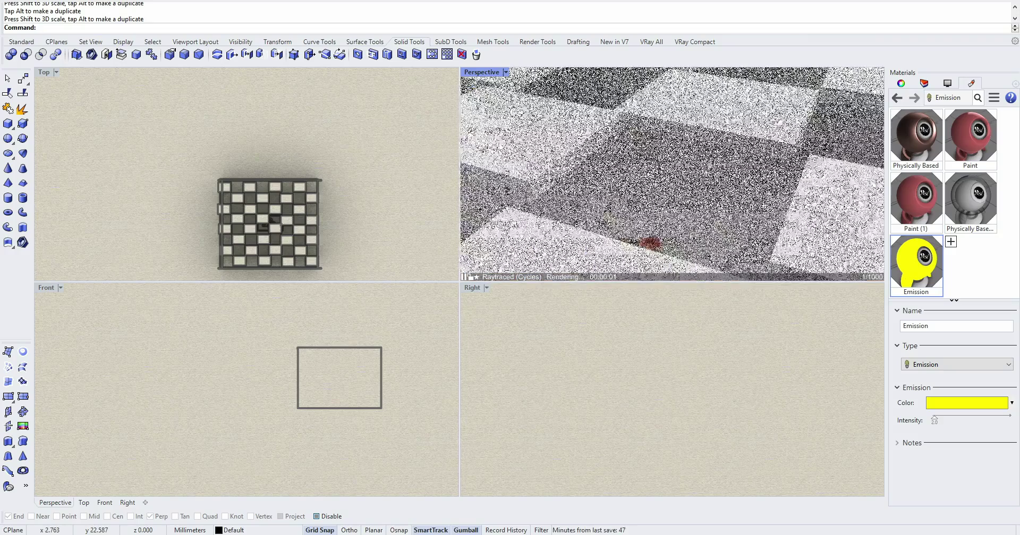
pyautogui.scroll(3, 653, 242)
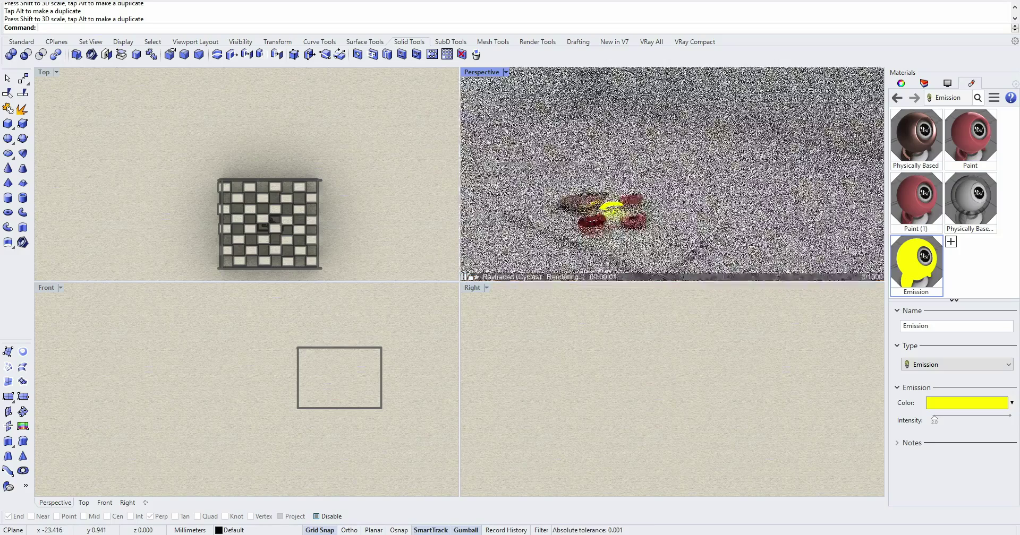
pyautogui.scroll(4, 581, 197)
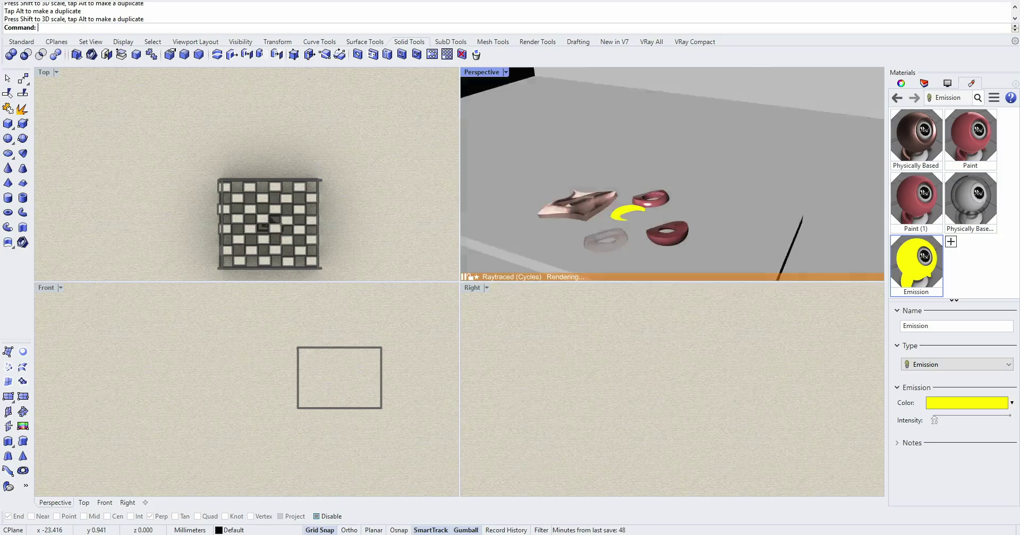
pyautogui.scroll(2, 672, 174)
pyautogui.scroll(-3, 672, 174)
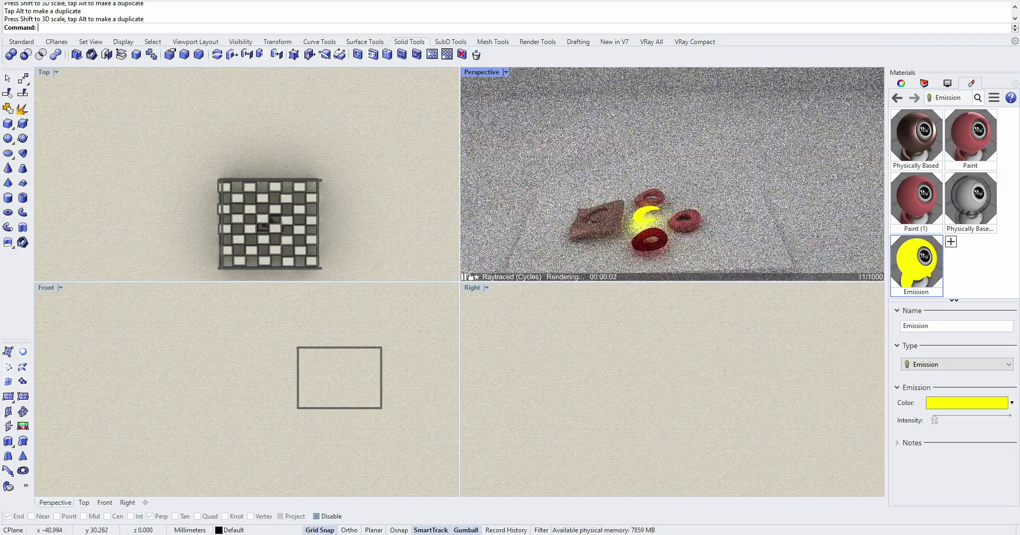
# Step: Draw a flat rectangular box 27 mm thick beside the enclosure, with its base larger than a single plate, in the Top view
pyautogui.click(133, 133)
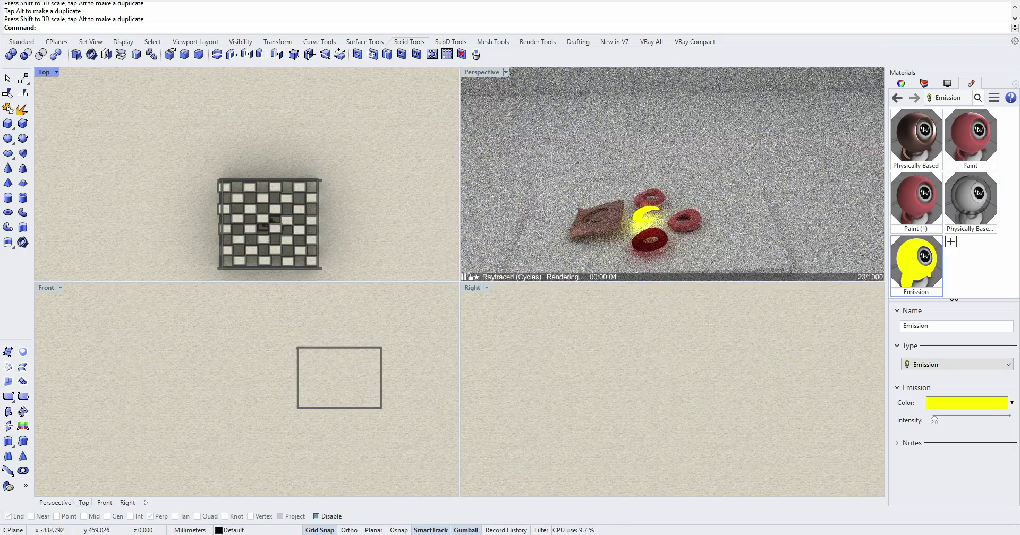
pyautogui.click(8, 123)
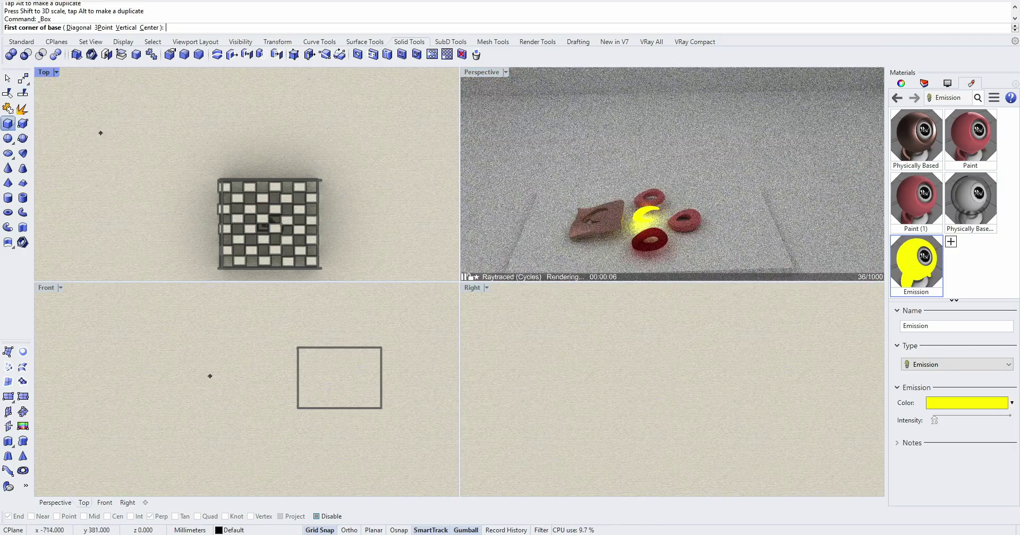
pyautogui.click(67, 96)
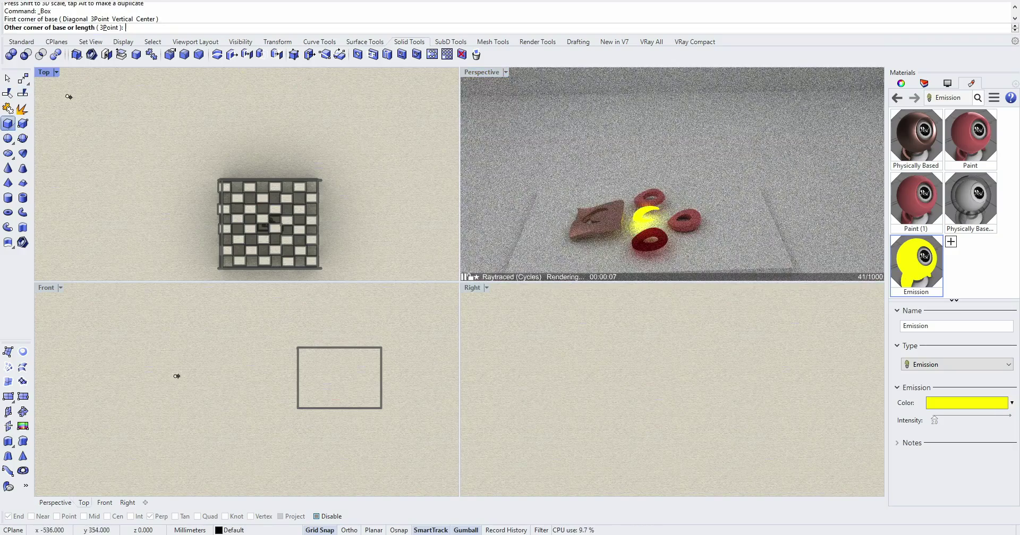
pyautogui.click(201, 179)
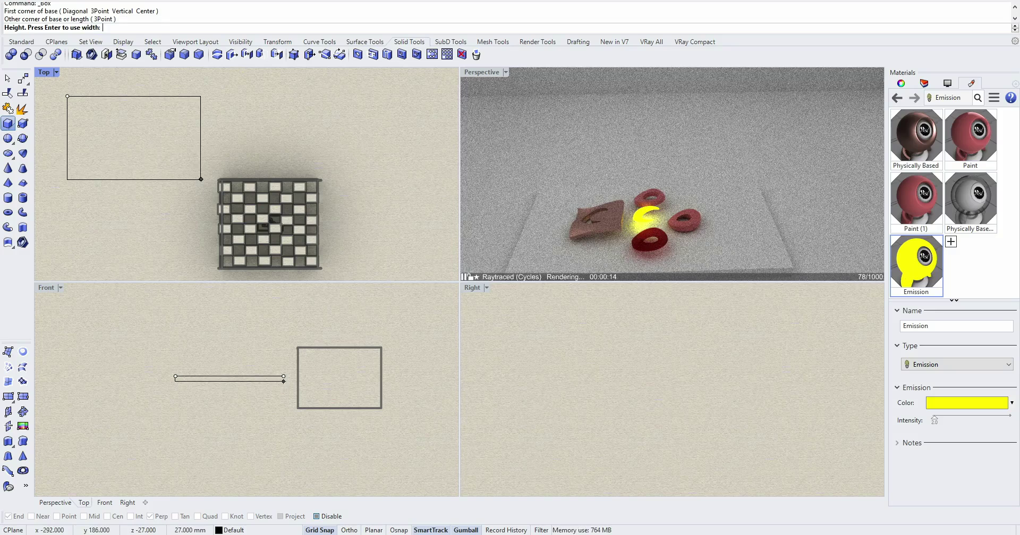
pyautogui.click(284, 380)
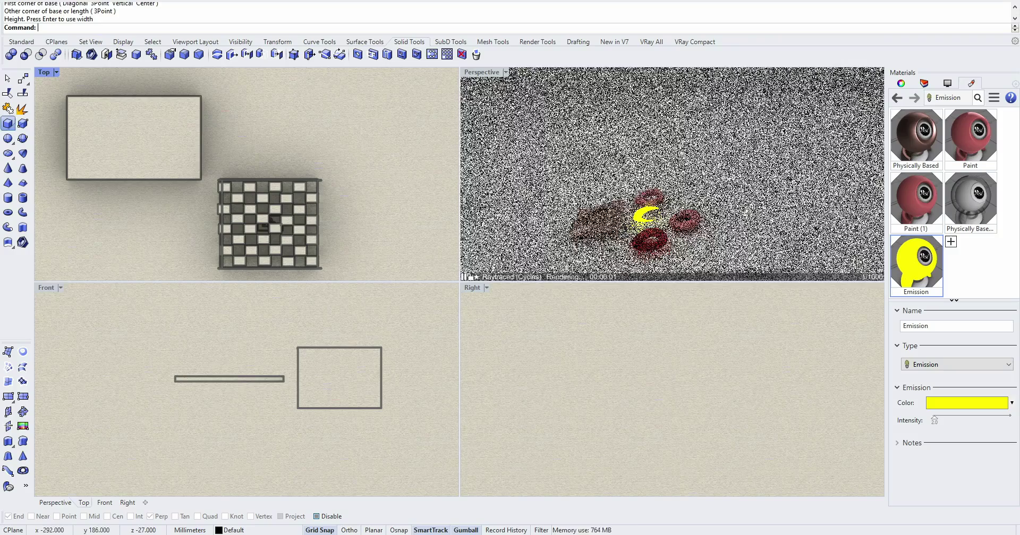
# Step: Move the flat box on top of the enclosure walls and over the checkerboard plates to close off the roof
pyautogui.moveTo(255, 352); pyautogui.dragTo(369, 317)
pyautogui.moveTo(274, 174); pyautogui.dragTo(273, 265)
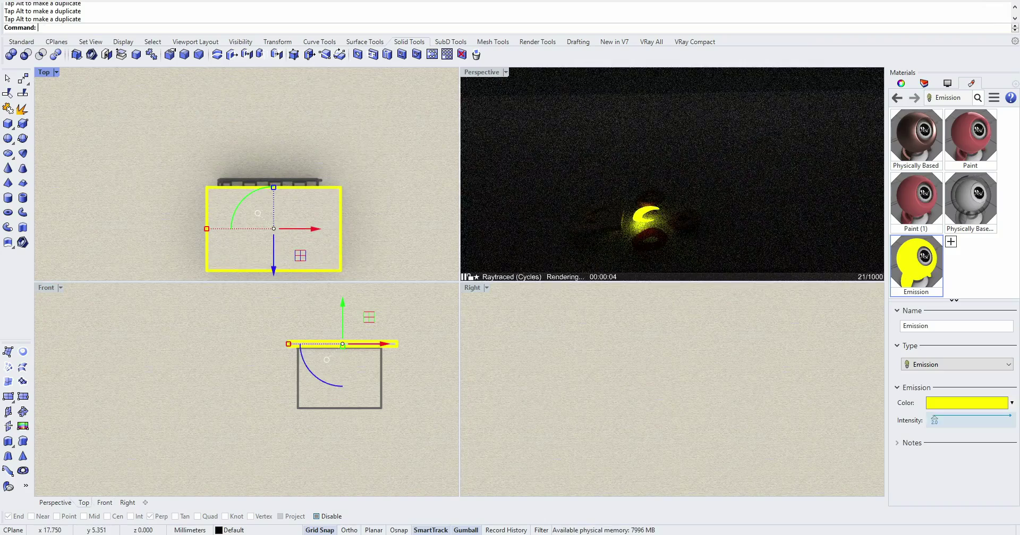
# Step: Raise the Emission material's intensity to 112.8
pyautogui.moveTo(934, 420); pyautogui.dragTo(941, 420)
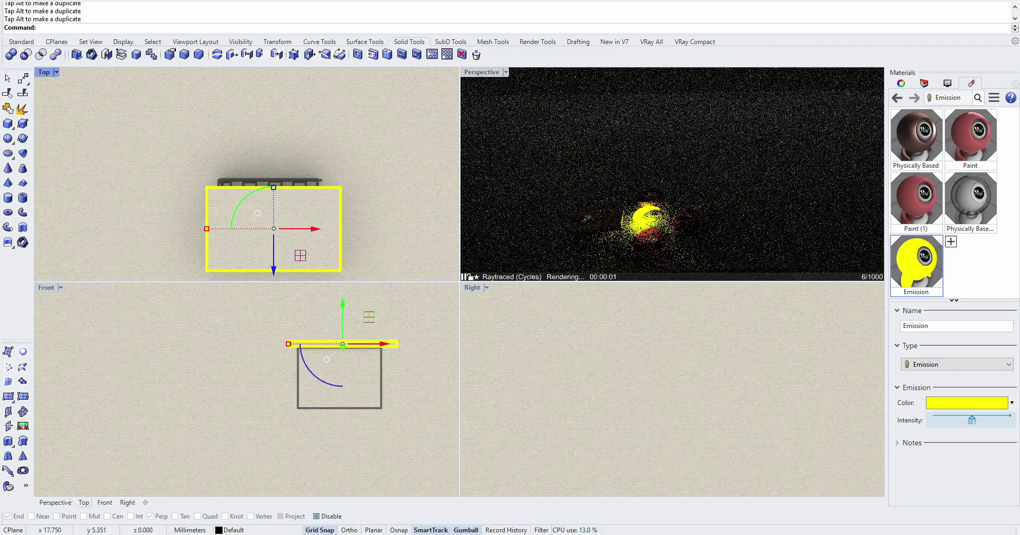
pyautogui.moveTo(1000, 418); pyautogui.dragTo(1009, 419)
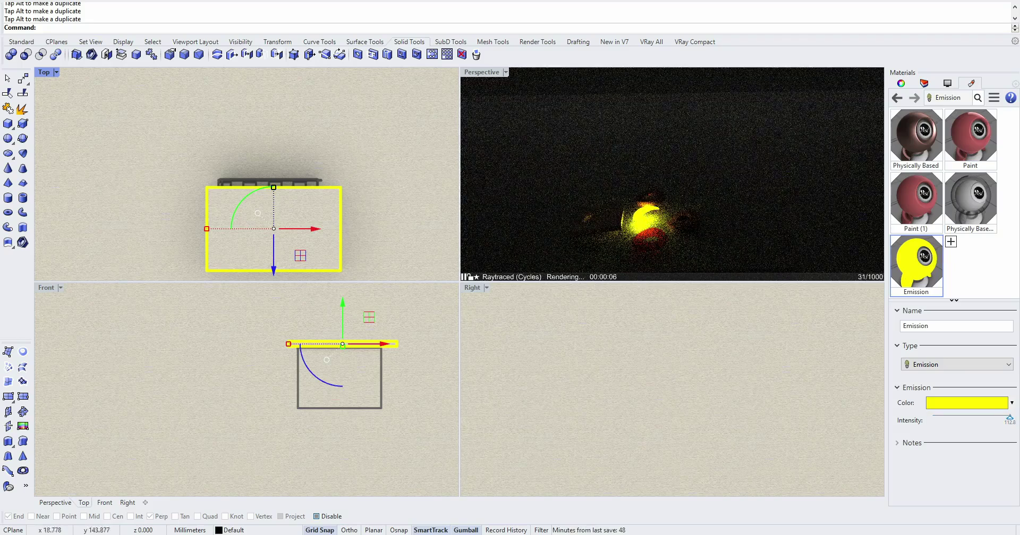
# Step: Widen the roof box in the Top view to cover the whole enclosure, recentre it and lift it slightly off the walls
pyautogui.moveTo(273, 187); pyautogui.dragTo(273, 178)
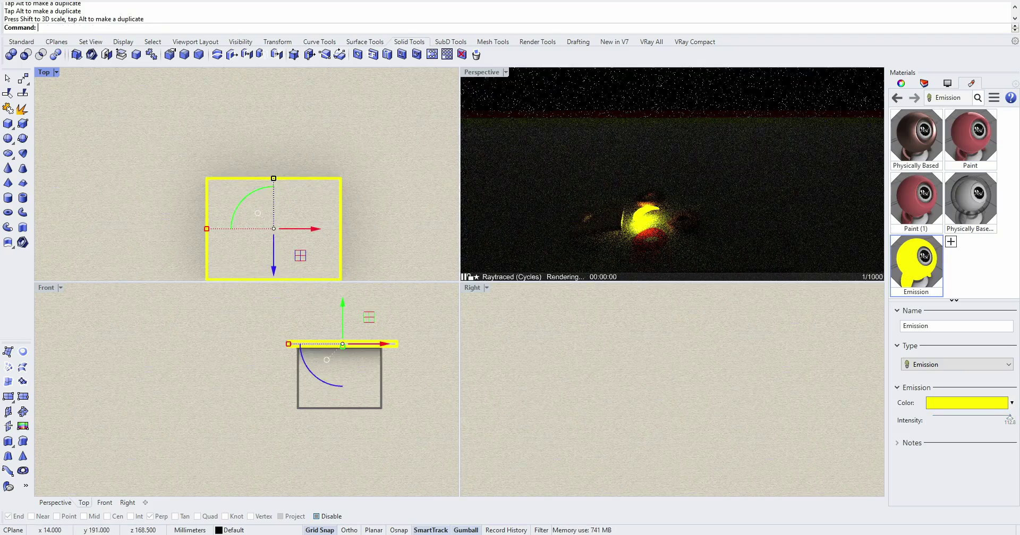
pyautogui.moveTo(274, 257); pyautogui.dragTo(273, 253)
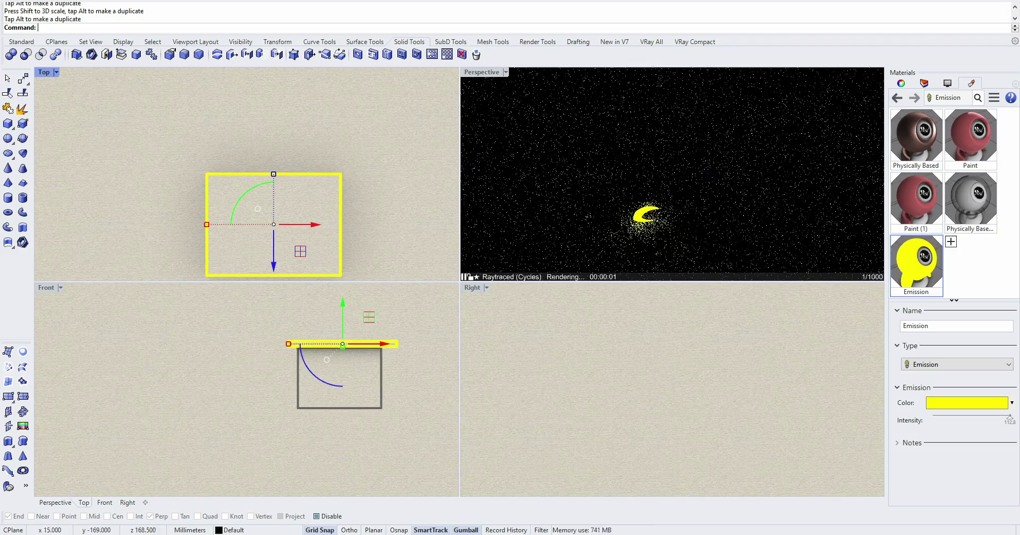
pyautogui.moveTo(343, 313); pyautogui.dragTo(343, 308)
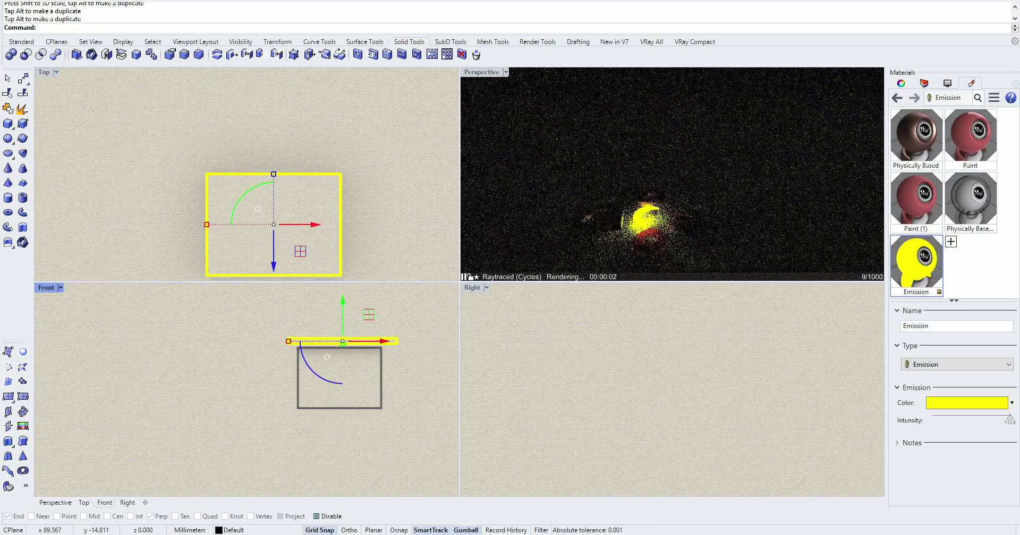
# Step: Assign the Emission material to the roof box and reduce the material's intensity to a low value
pyautogui.rightClick(918, 261)
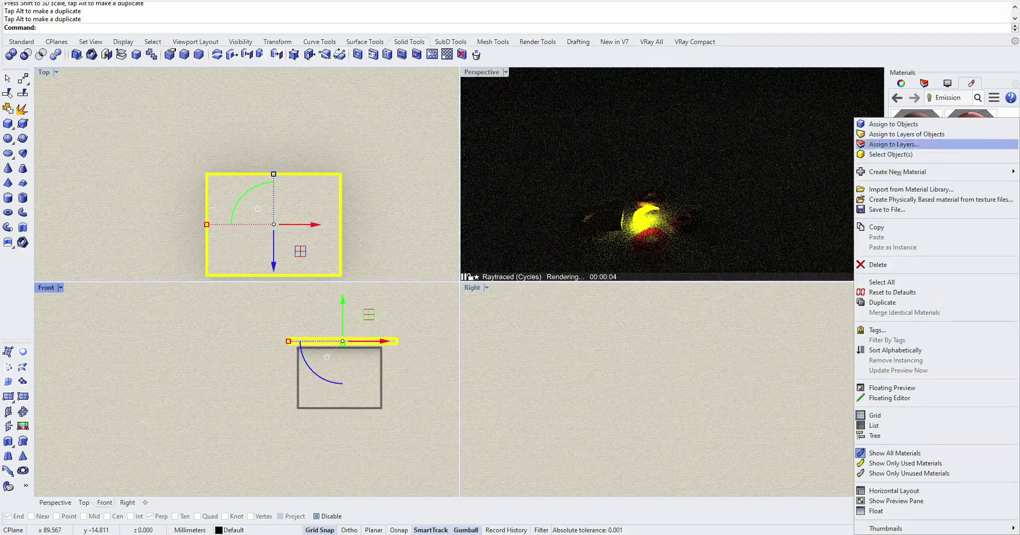
pyautogui.click(892, 124)
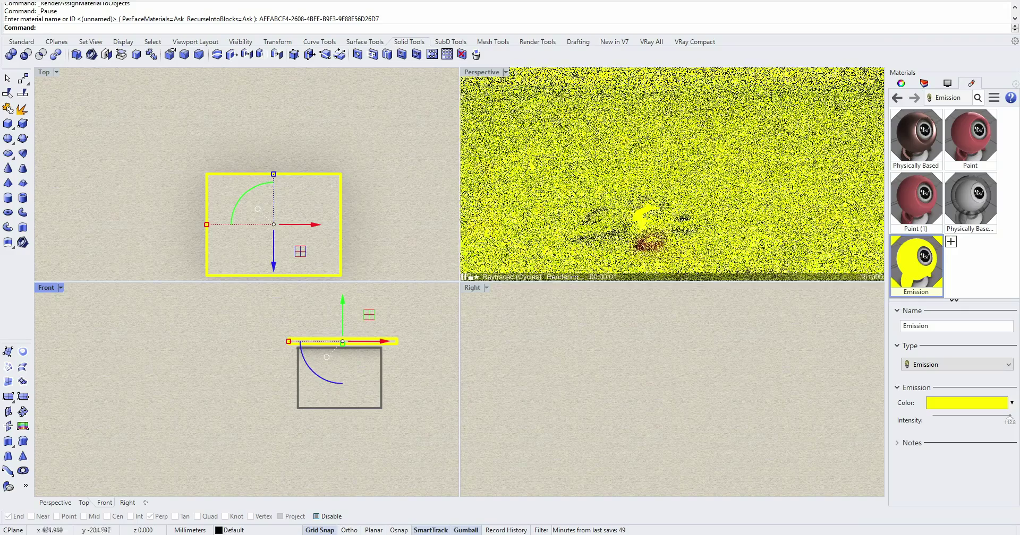
pyautogui.click(372, 148)
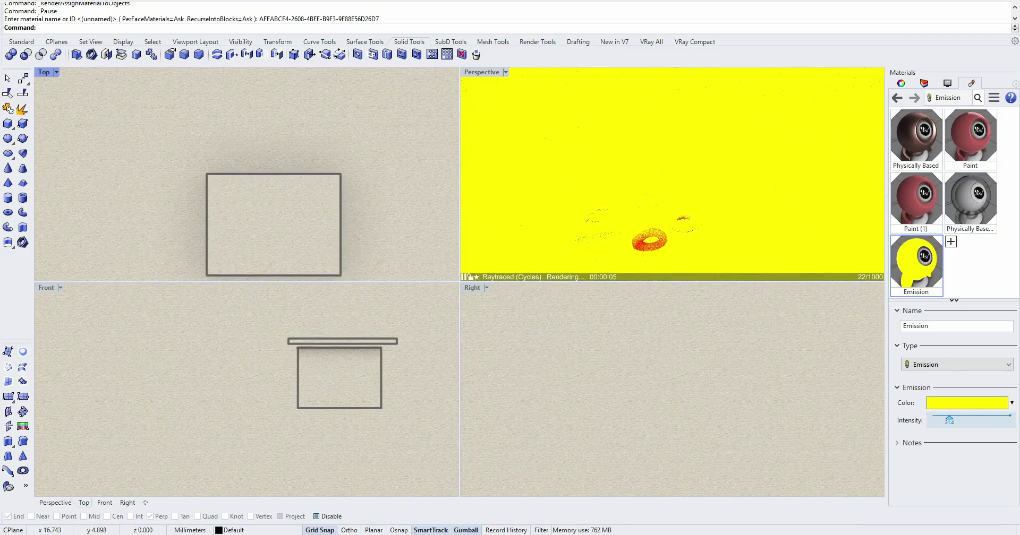
pyautogui.moveTo(949, 418); pyautogui.dragTo(940, 419)
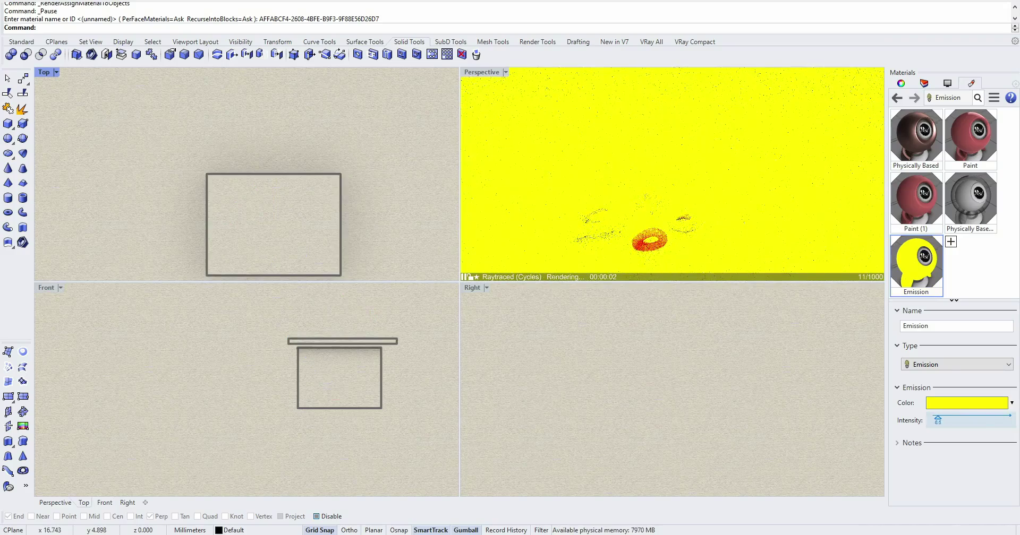
pyautogui.moveTo(937, 419); pyautogui.dragTo(936, 419)
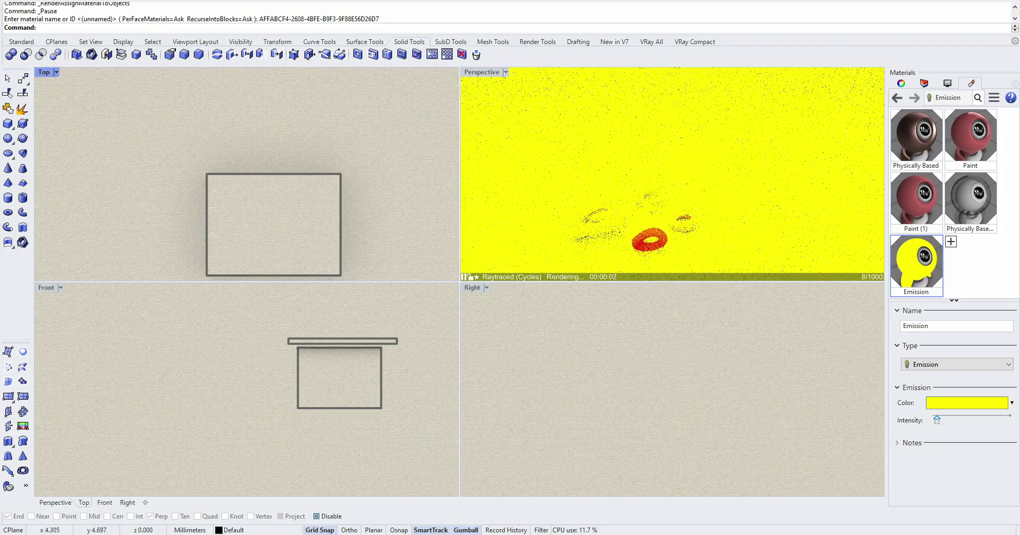
# Step: Lift the emissive roof box above the enclosure and move it aside in the Front view to uncover the checkerboard plates
pyautogui.click(343, 341)
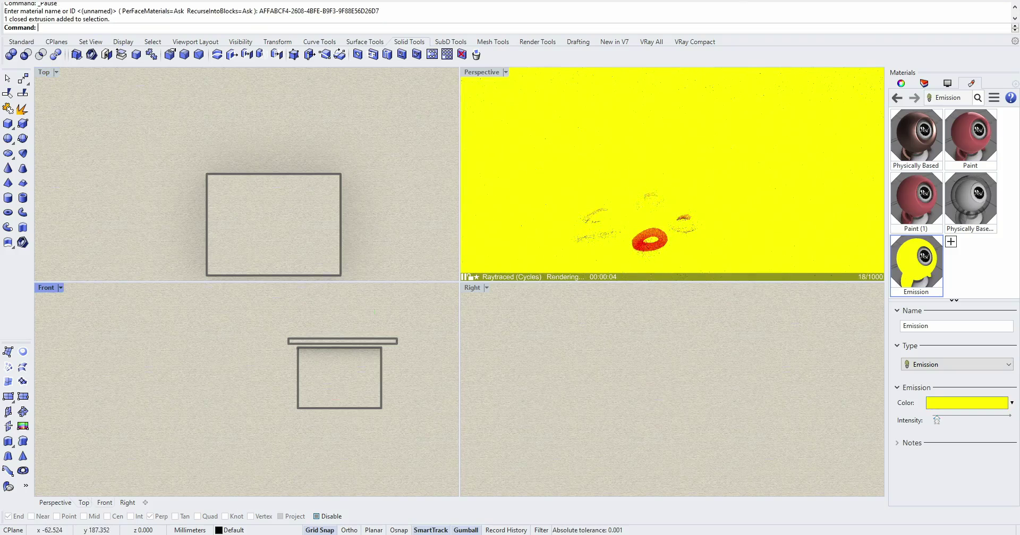
pyautogui.moveTo(343, 315); pyautogui.dragTo(343, 286)
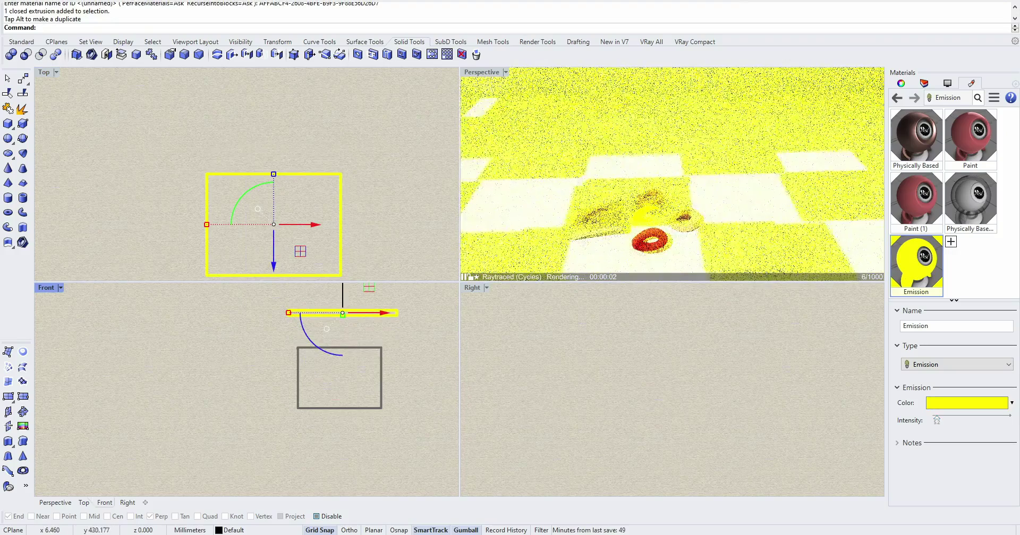
pyautogui.scroll(-5, 293, 396)
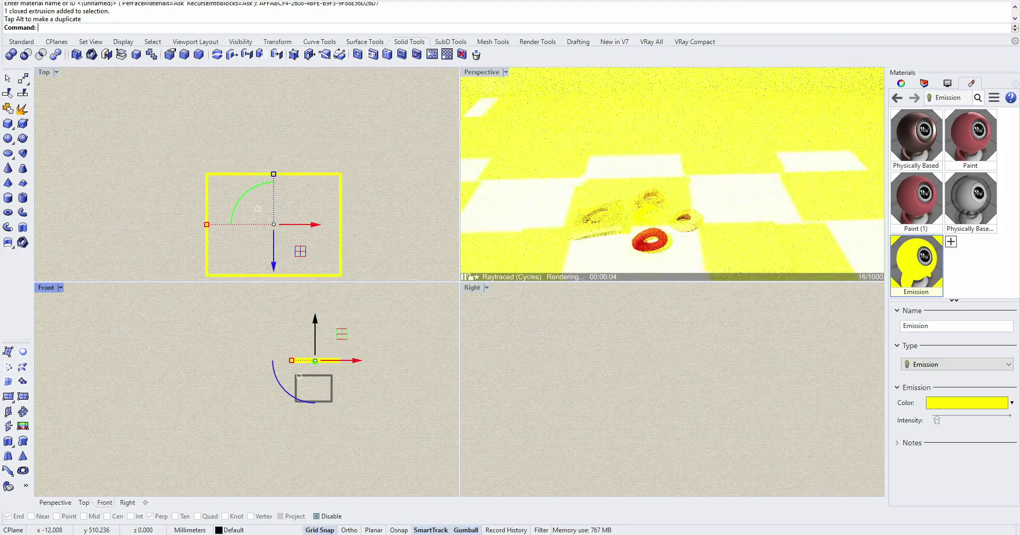
pyautogui.moveTo(353, 360); pyautogui.dragTo(271, 361)
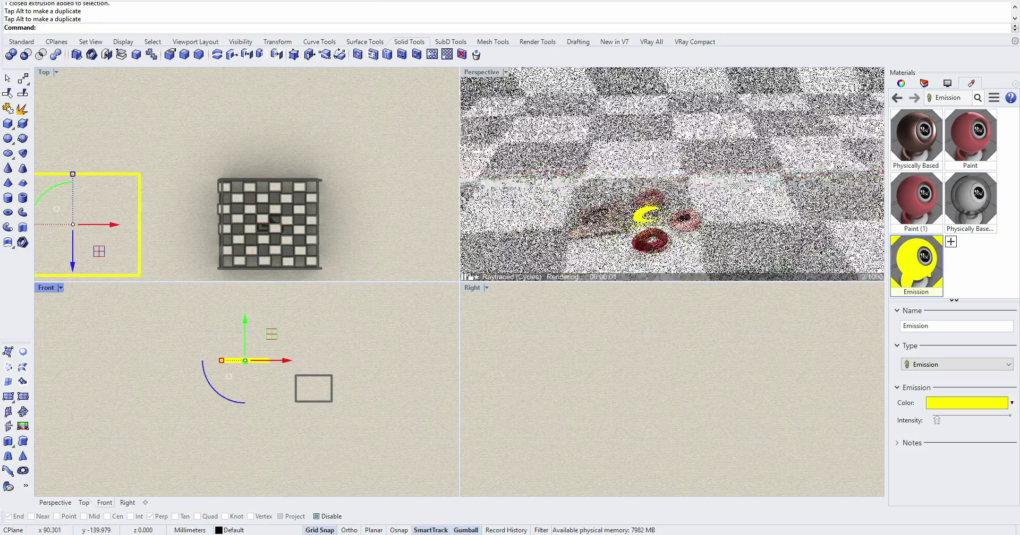
# Step: Scale the checkerboard plate group into tall blocks in the Front view and align it on top of the enclosure walls
pyautogui.click(263, 239)
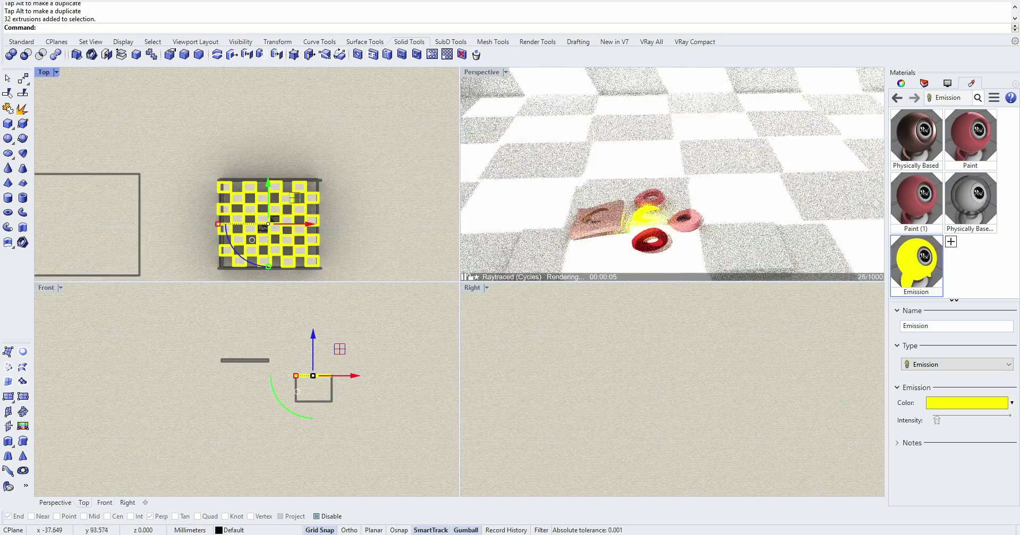
pyautogui.scroll(4, 310, 381)
pyautogui.moveTo(318, 368); pyautogui.dragTo(317, 383)
pyautogui.moveTo(317, 337); pyautogui.dragTo(317, 328)
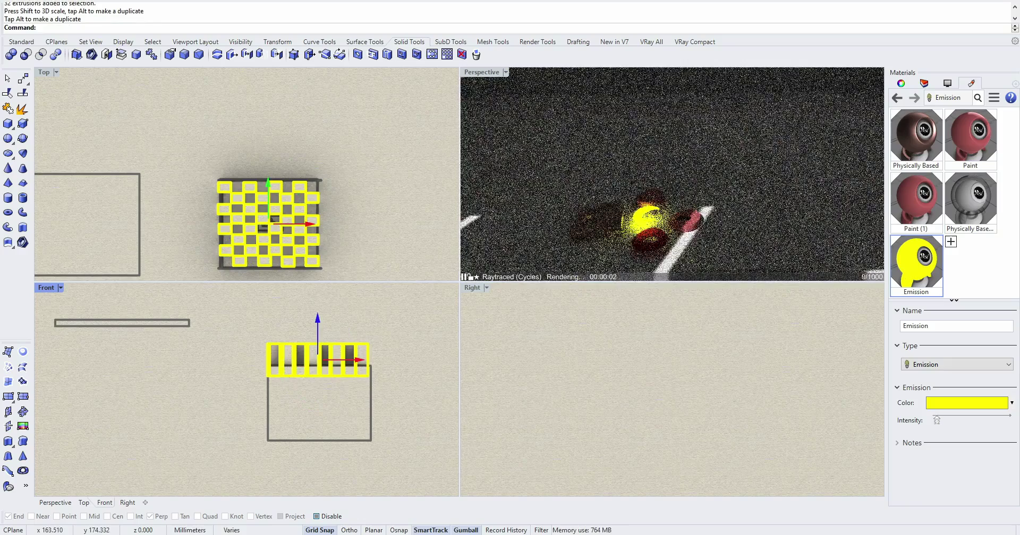
pyautogui.moveTo(359, 360); pyautogui.dragTo(361, 360)
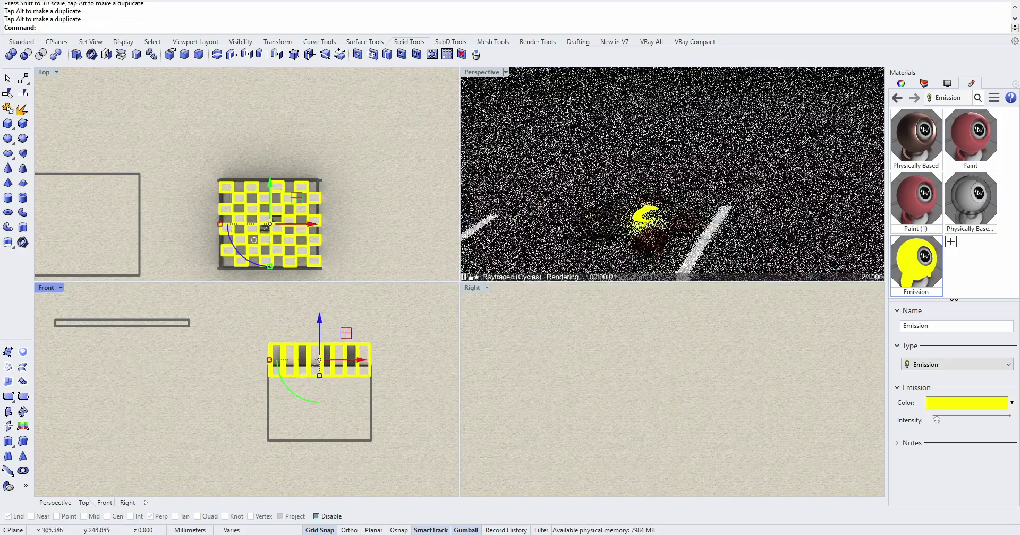
pyautogui.press('Escape')
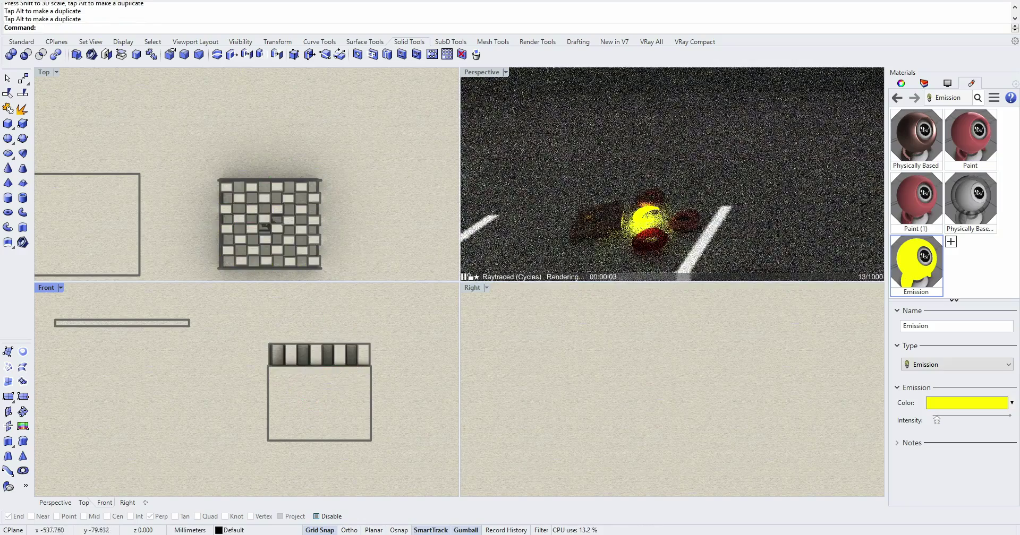
# Step: Move the emissive roof box back over the enclosure and raise it above the checkerboard blocks
pyautogui.click(95, 212)
pyautogui.moveTo(113, 224); pyautogui.dragTo(303, 224)
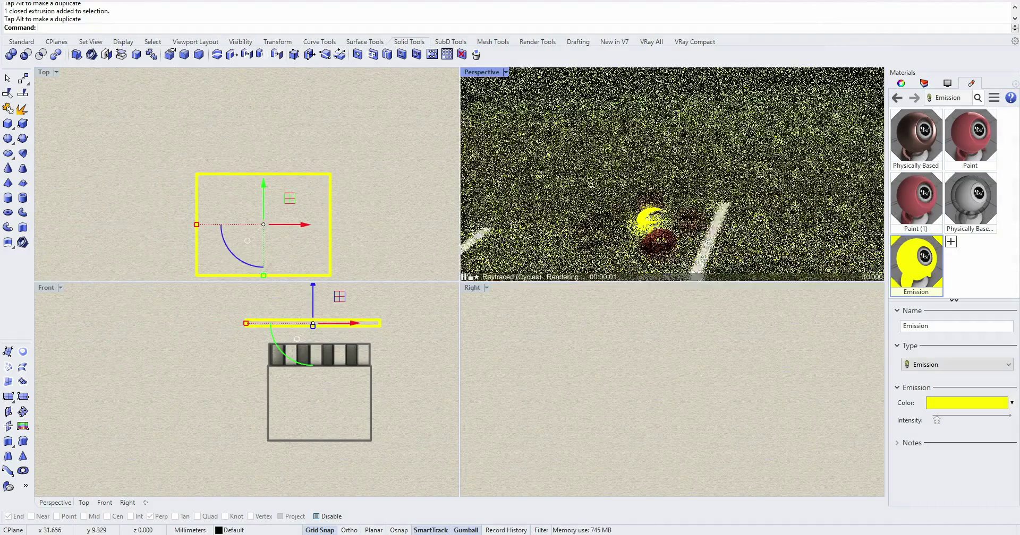
pyautogui.scroll(-3, 289, 377)
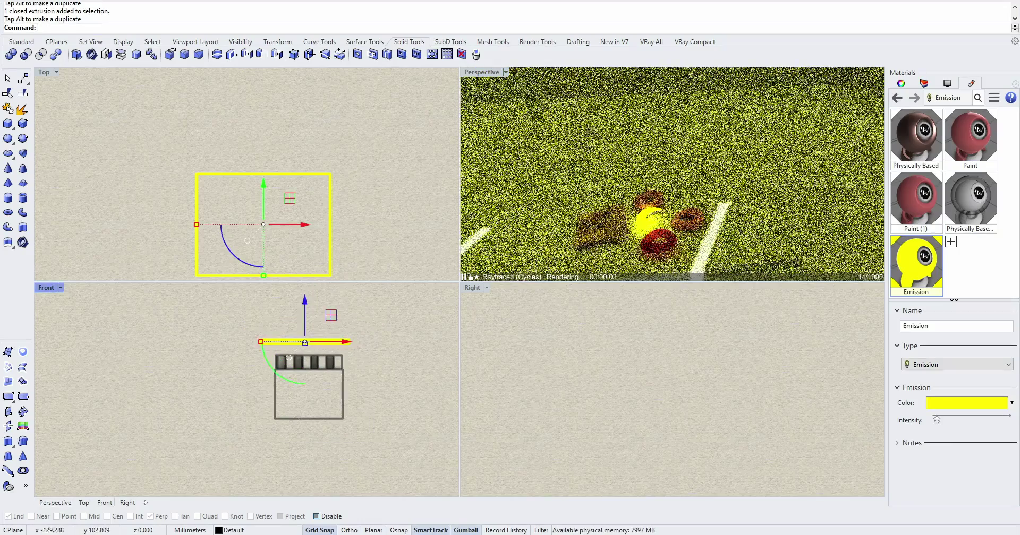
pyautogui.moveTo(304, 318); pyautogui.dragTo(304, 288)
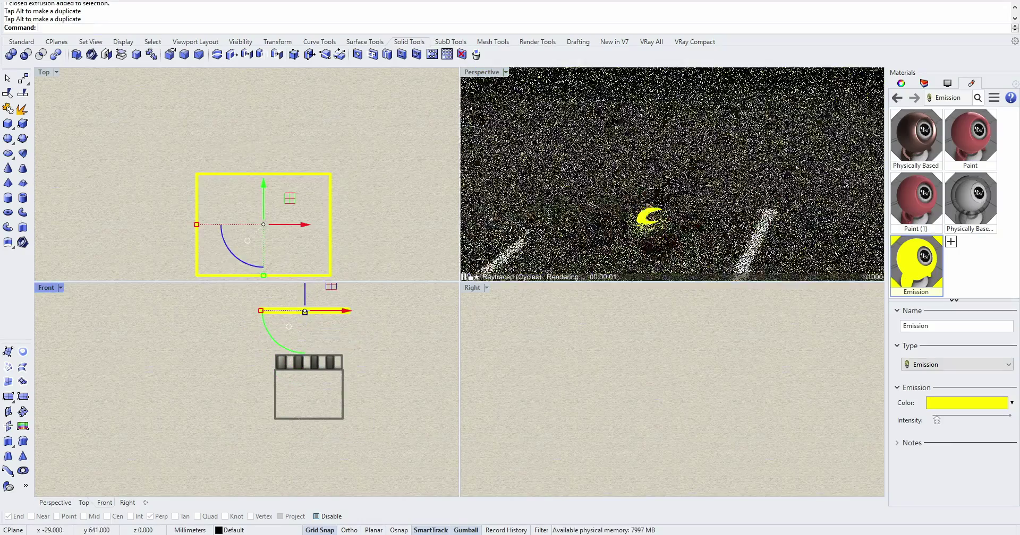
# Step: Lower the emission intensity a little further and bring the roof box down onto the checkerboard blocks
pyautogui.click(936, 420)
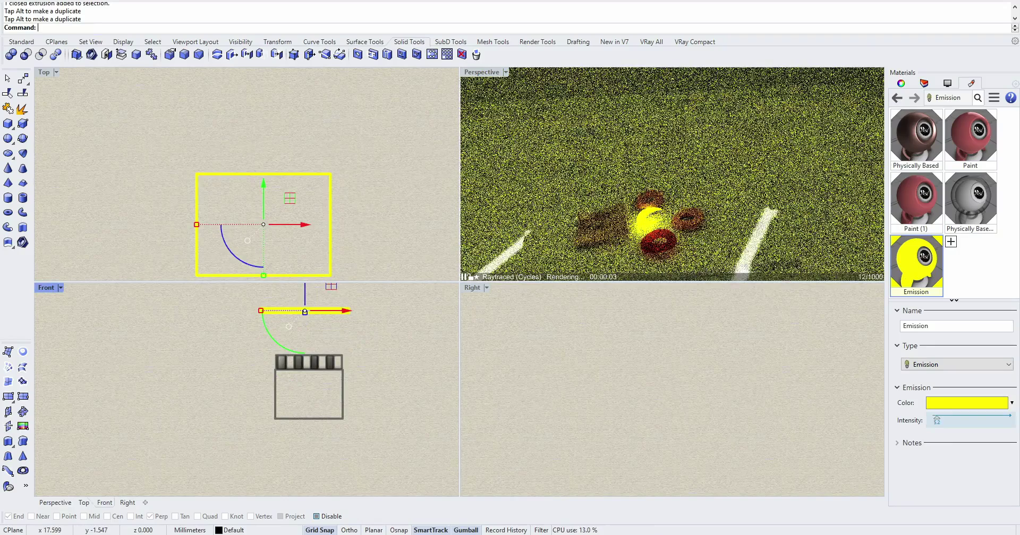
pyautogui.press('Return')
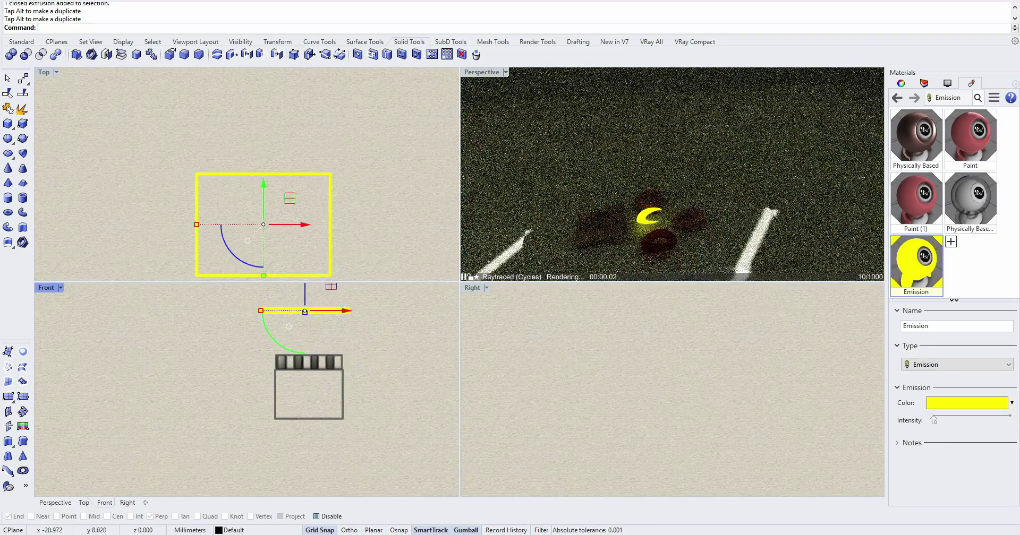
pyautogui.moveTo(305, 312); pyautogui.dragTo(305, 358)
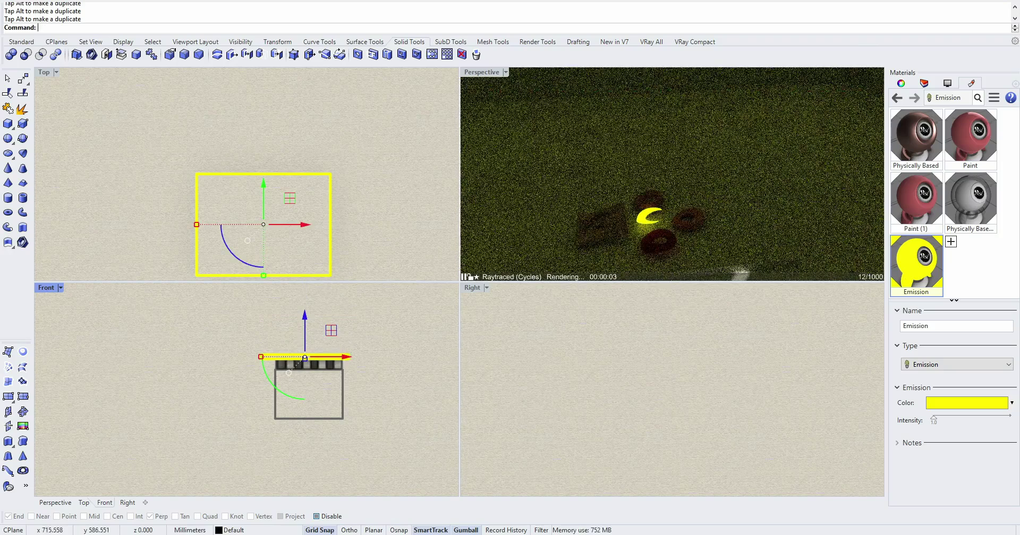
pyautogui.click(671, 174)
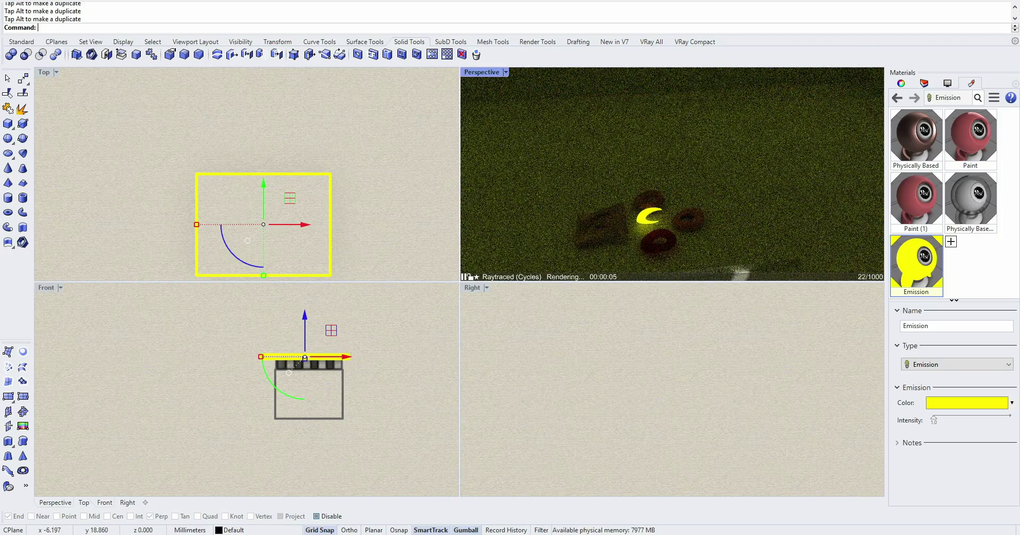
pyautogui.moveTo(671, 174); pyautogui.dragTo(682, 174, button='right')
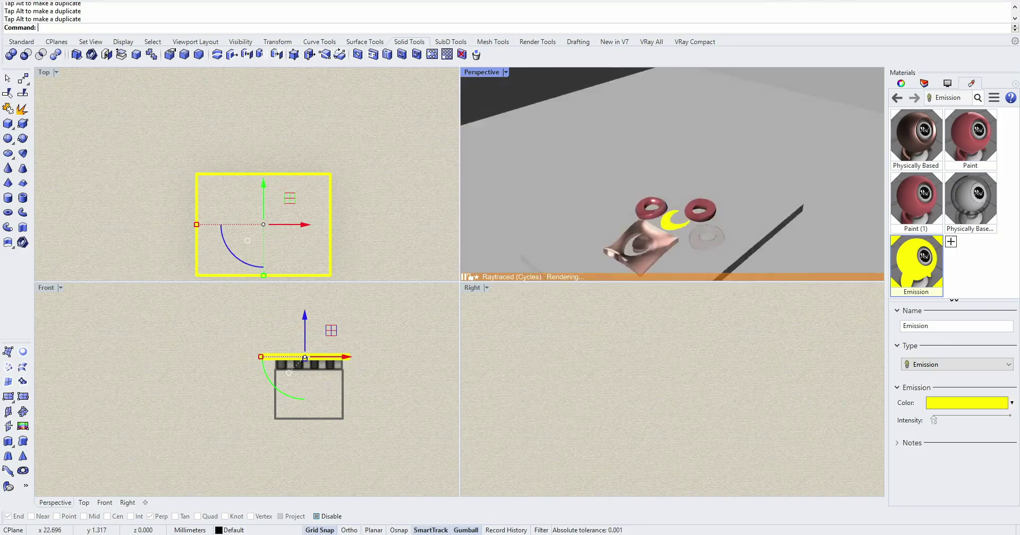
pyautogui.moveTo(682, 173); pyautogui.dragTo(695, 171, button='right')
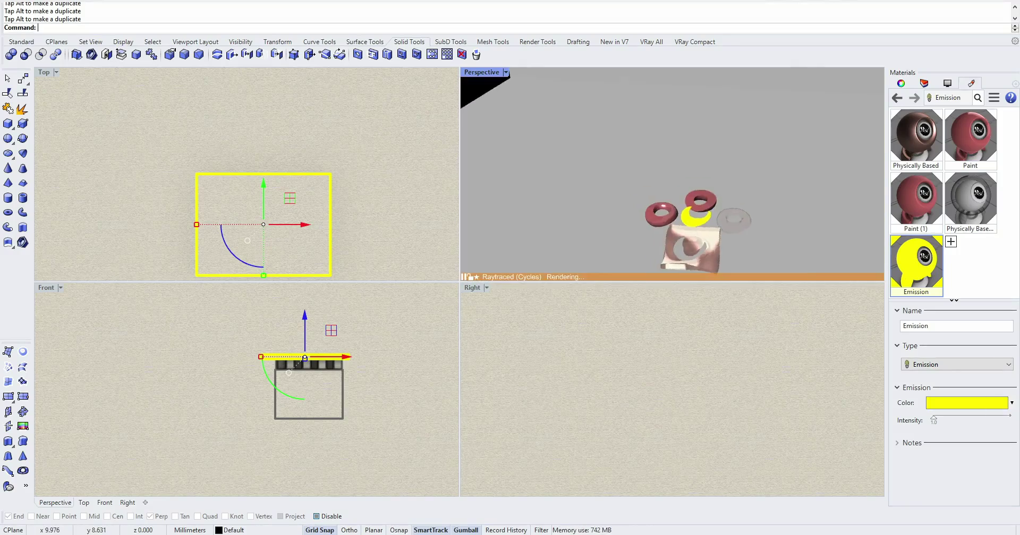
# Step: Try a thicker roof box, raise it above the checkerboard blocks and scale it back to a thin slab
pyautogui.moveTo(304, 358)
pyautogui.mouseDown()
pyautogui.moveTo(304, 372)
pyautogui.moveTo(304, 333)
pyautogui.moveTo(304, 350)
pyautogui.mouseUp()
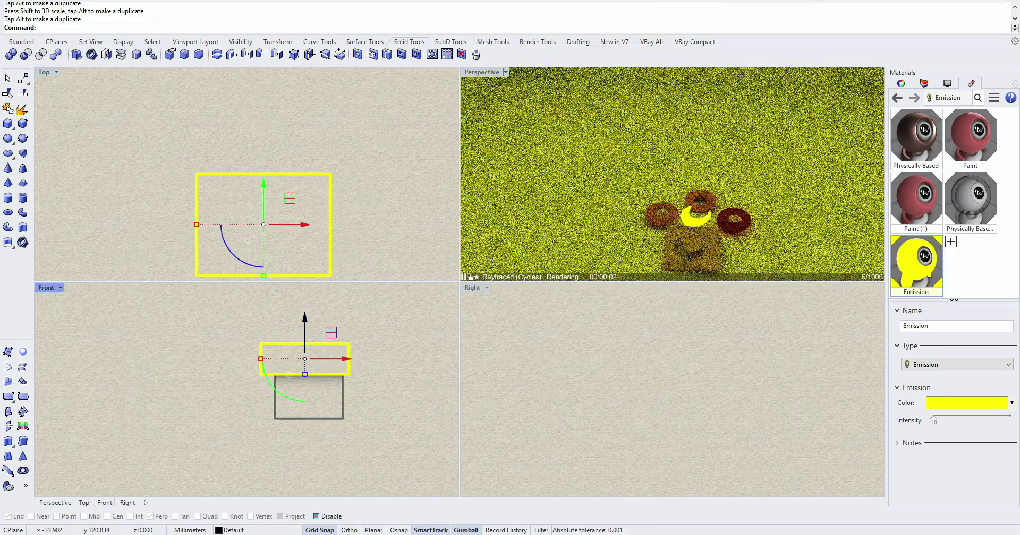
pyautogui.moveTo(304, 338); pyautogui.dragTo(304, 285)
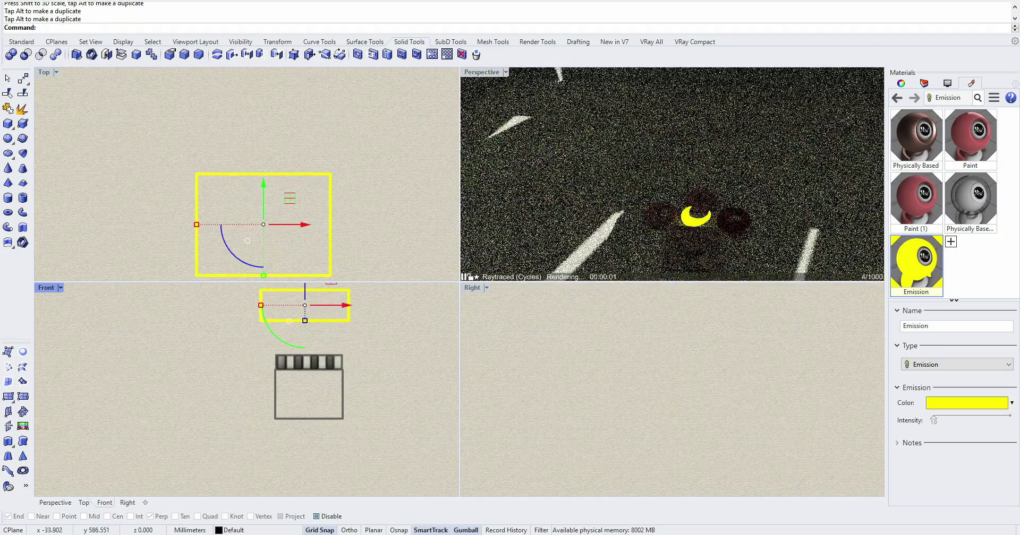
pyautogui.moveTo(304, 320); pyautogui.dragTo(305, 305)
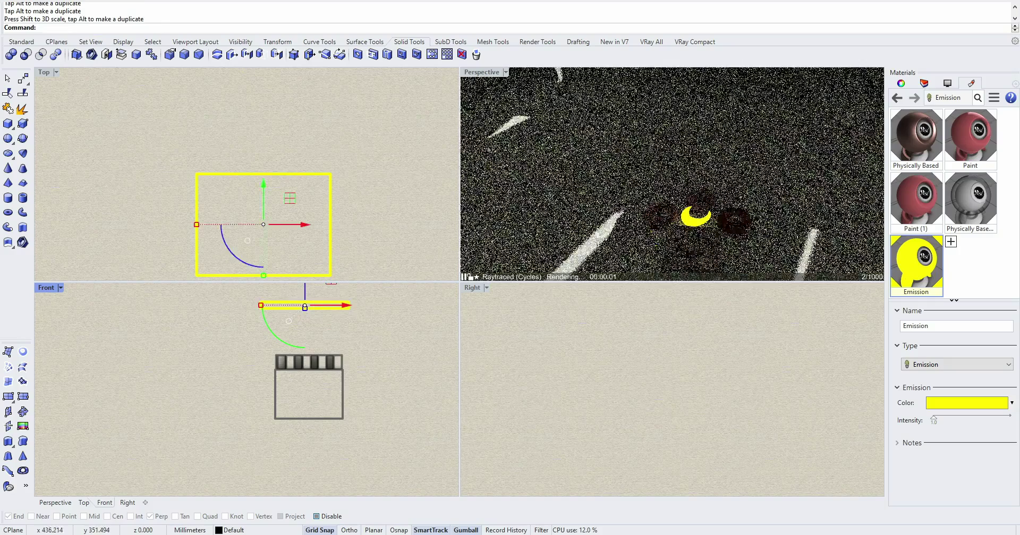
# Step: Frame the crescent and rings close up in the Perspective view and set the emission intensity to 112.8
pyautogui.hotkey('ctrl', 'Tab')
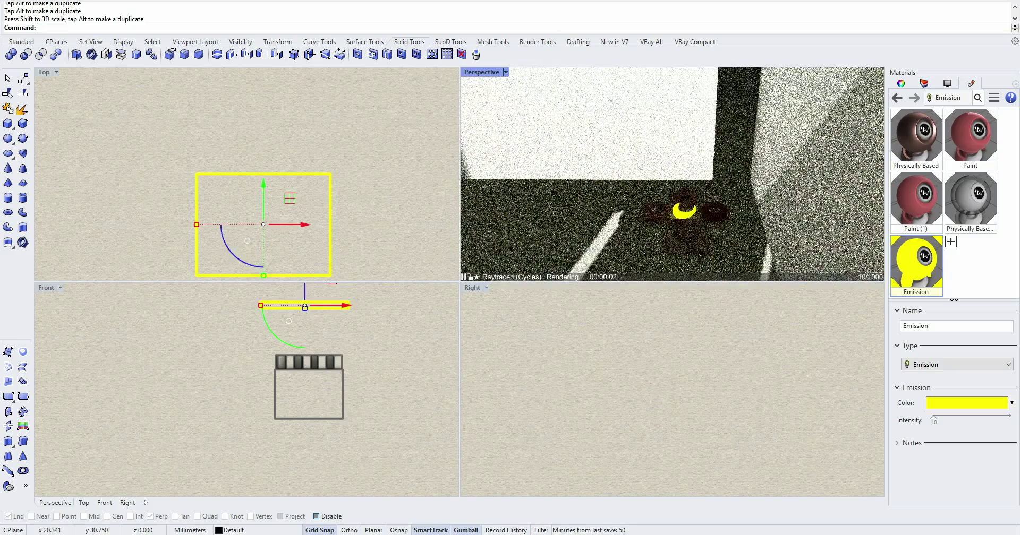
pyautogui.scroll(4, 627, 190)
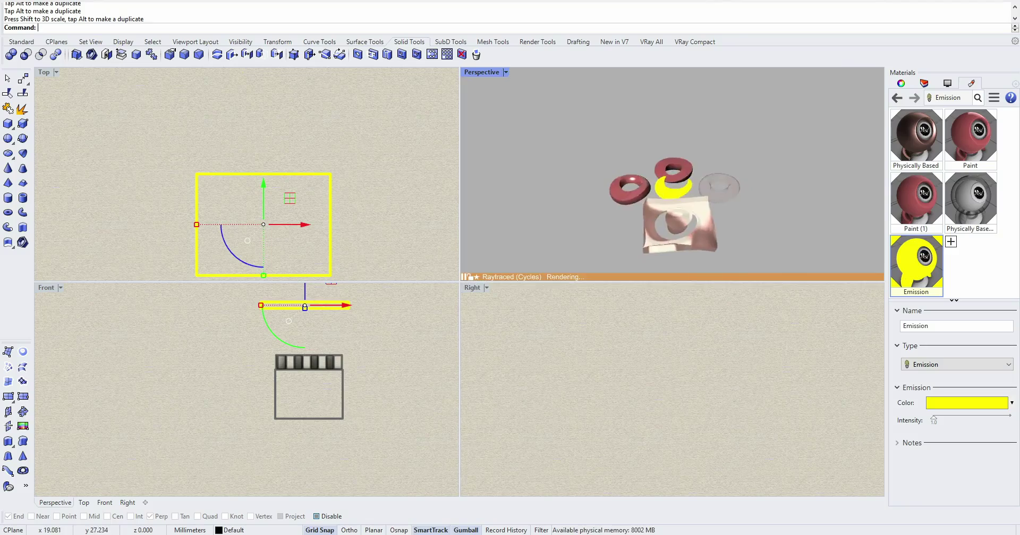
pyautogui.scroll(2, 658, 211)
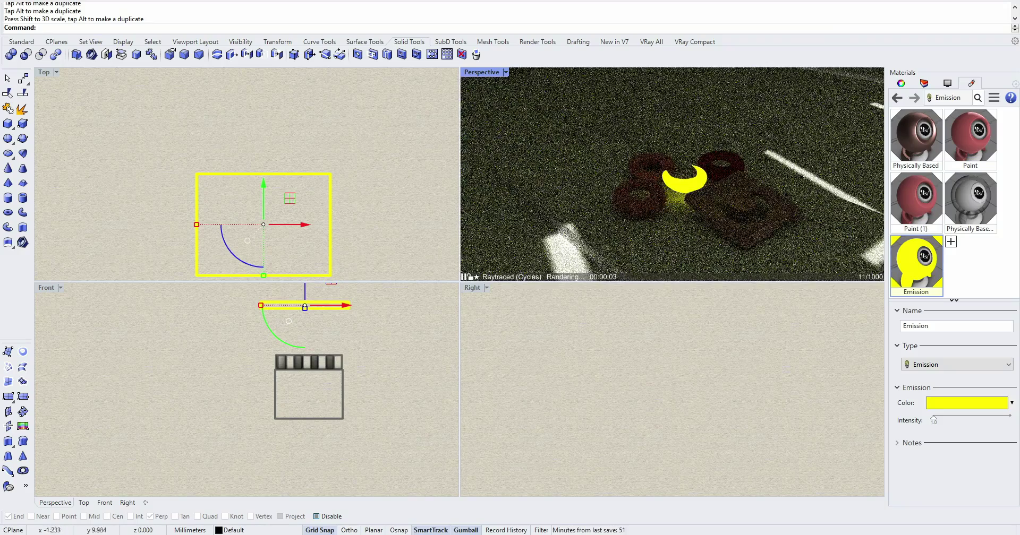
pyautogui.moveTo(933, 420); pyautogui.dragTo(1009, 418)
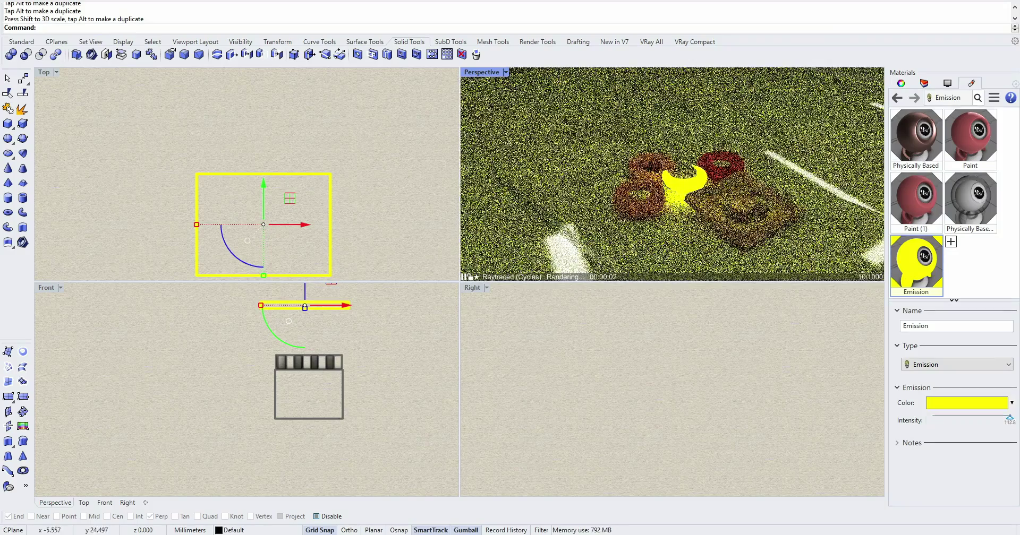
# Step: Raise the emissive roof box far above the checkerboard blocks and check the lighting on the crescent and rings in the Perspective view
pyautogui.scroll(-4, 316, 383)
pyautogui.moveTo(308, 317); pyautogui.dragTo(308, 288)
pyautogui.scroll(-8, 238, 371)
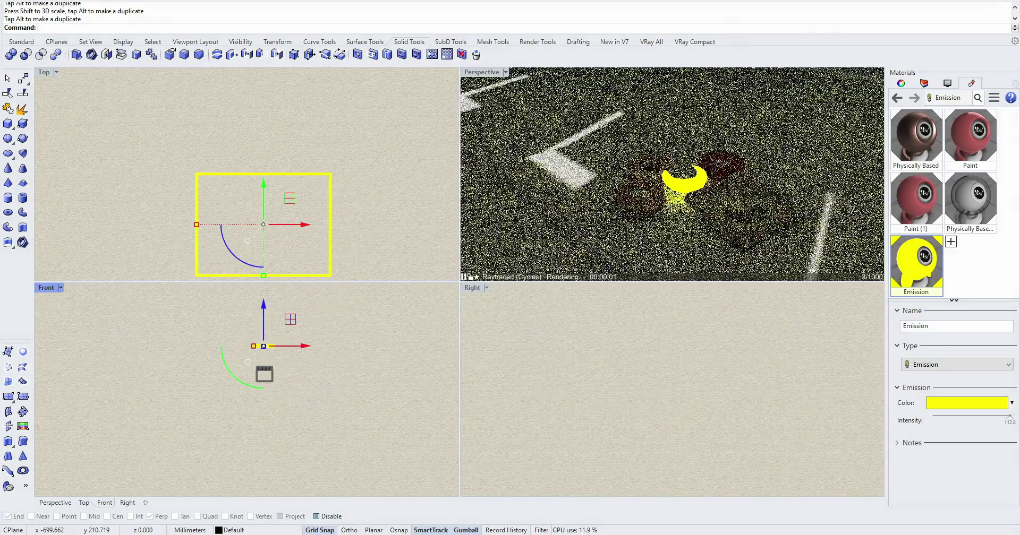
pyautogui.moveTo(263, 324); pyautogui.dragTo(263, 287)
pyautogui.press('Escape')
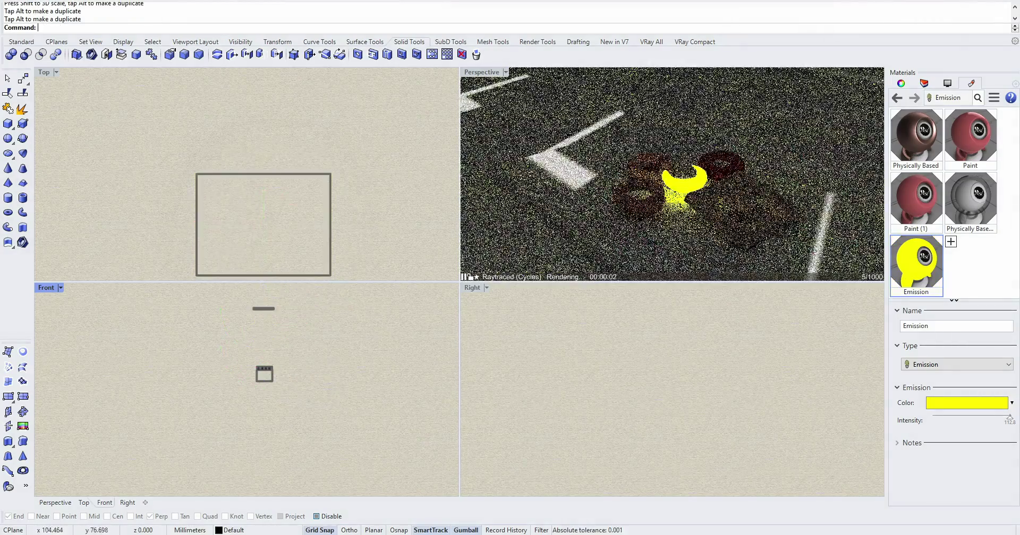
pyautogui.scroll(8, 263, 371)
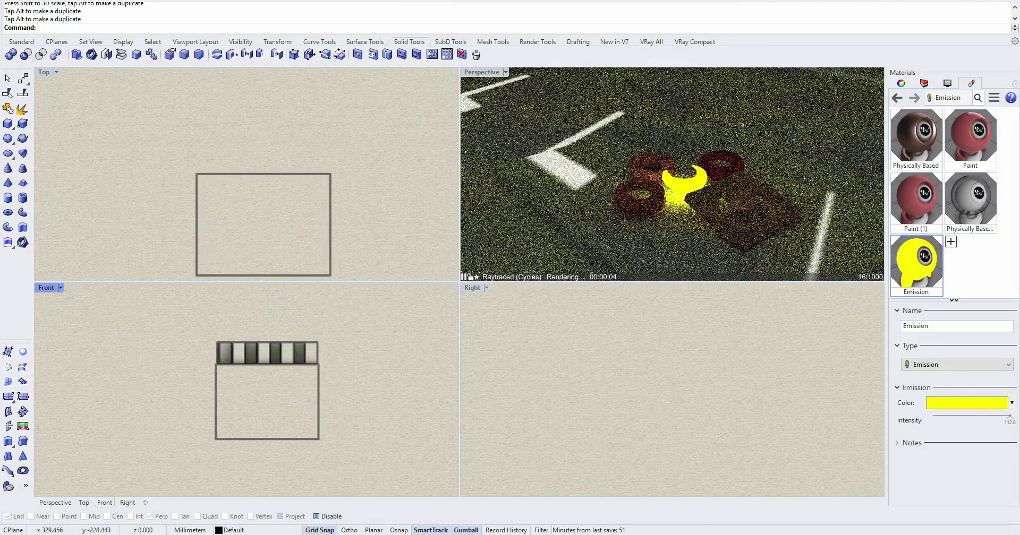
pyautogui.click(481, 71)
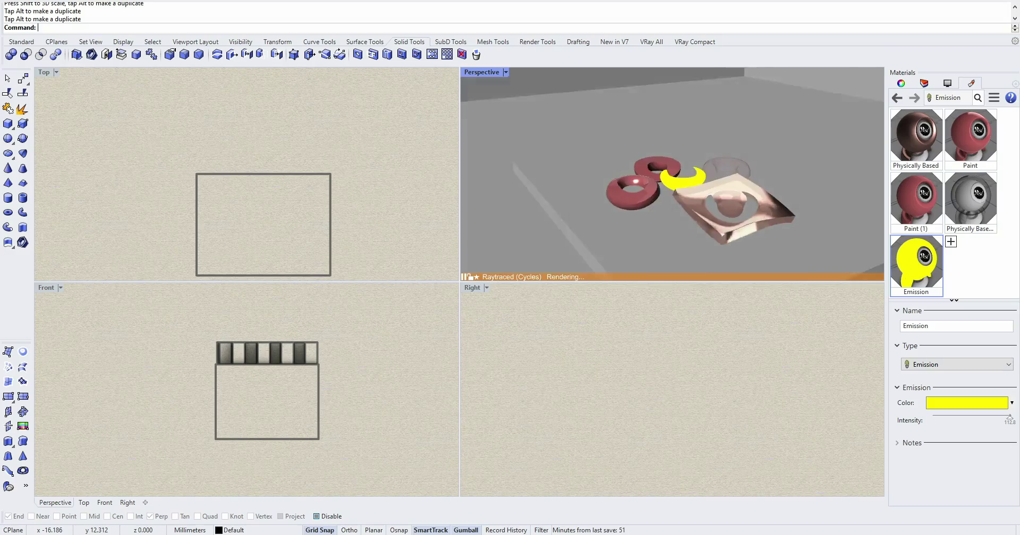
pyautogui.moveTo(672, 175); pyautogui.dragTo(683, 159, button='right')
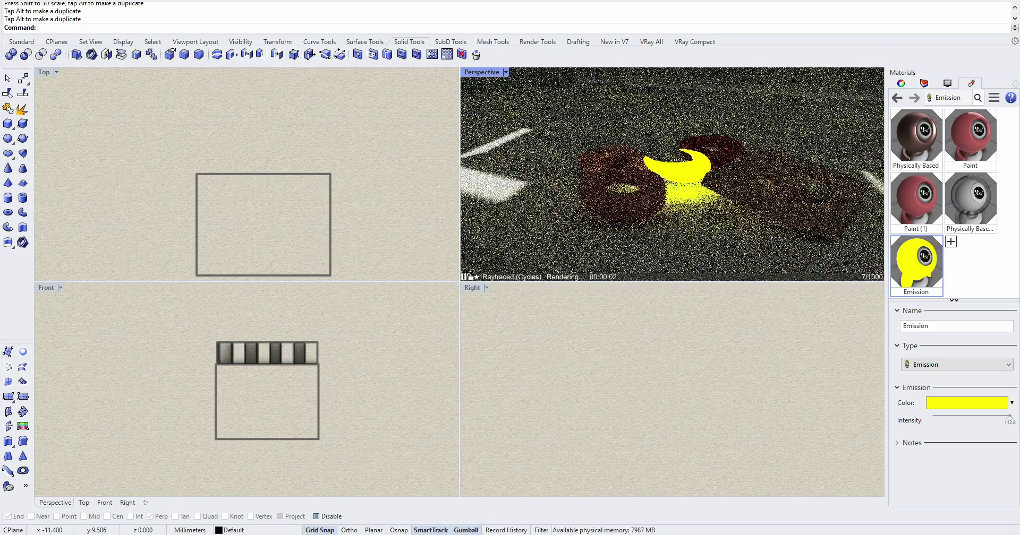
# Step: Assign the Physically Based material to the roof box
pyautogui.click(247, 240)
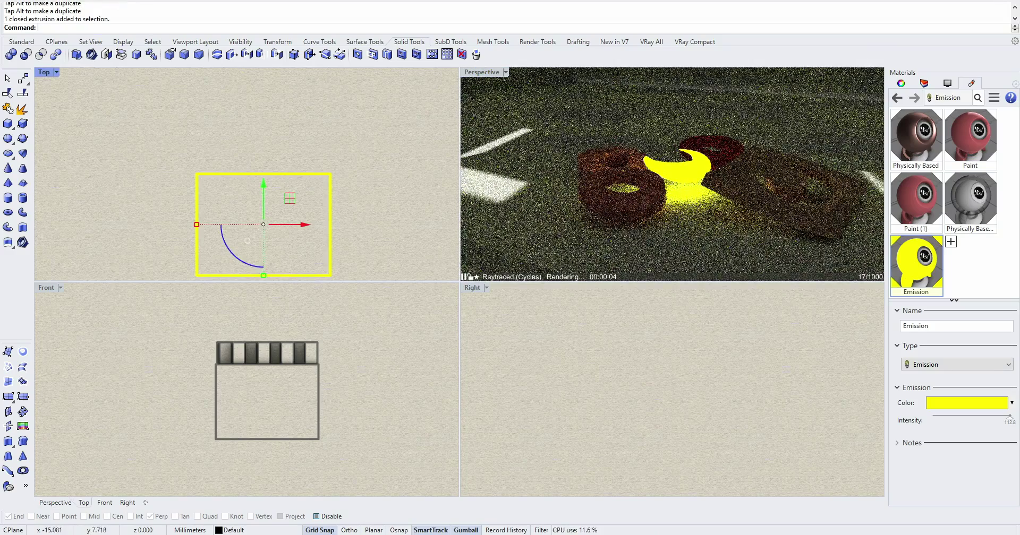
pyautogui.click(915, 138)
pyautogui.rightClick(918, 118)
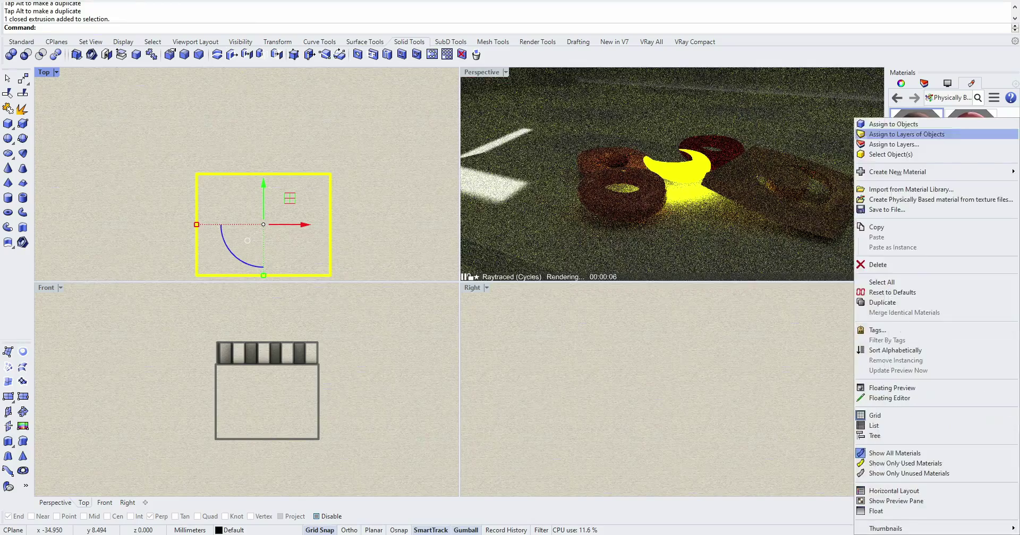
pyautogui.click(898, 123)
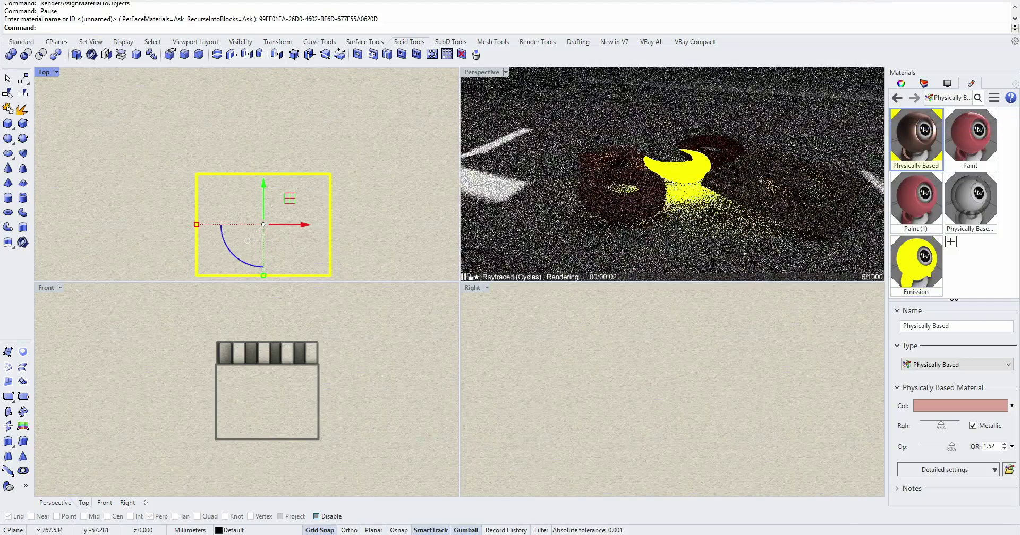
# Step: Lower the roof box in the Front view until it rests on the checkerboard blocks
pyautogui.scroll(-8, 261, 420)
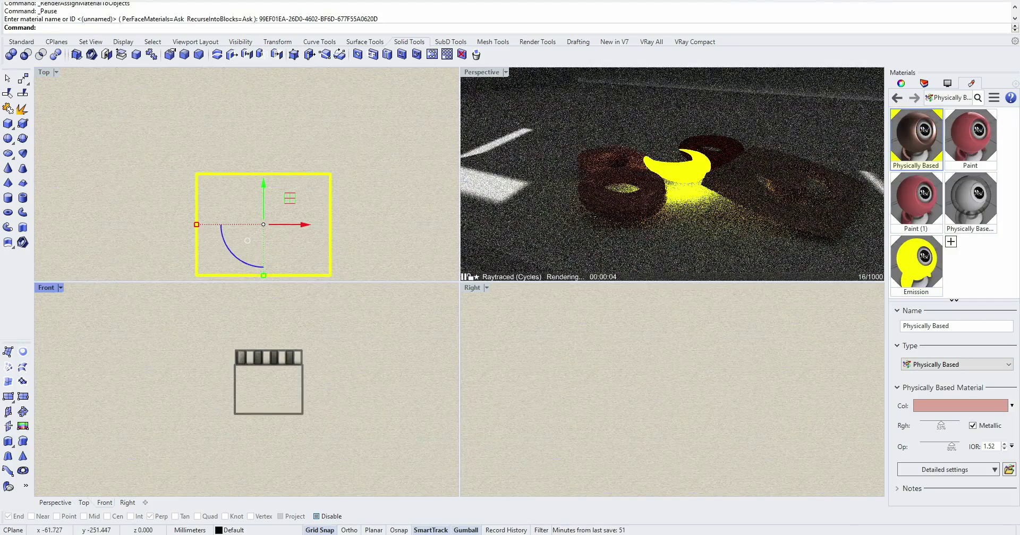
pyautogui.moveTo(260, 302); pyautogui.dragTo(261, 375)
pyautogui.moveTo(262, 416); pyautogui.dragTo(262, 416)
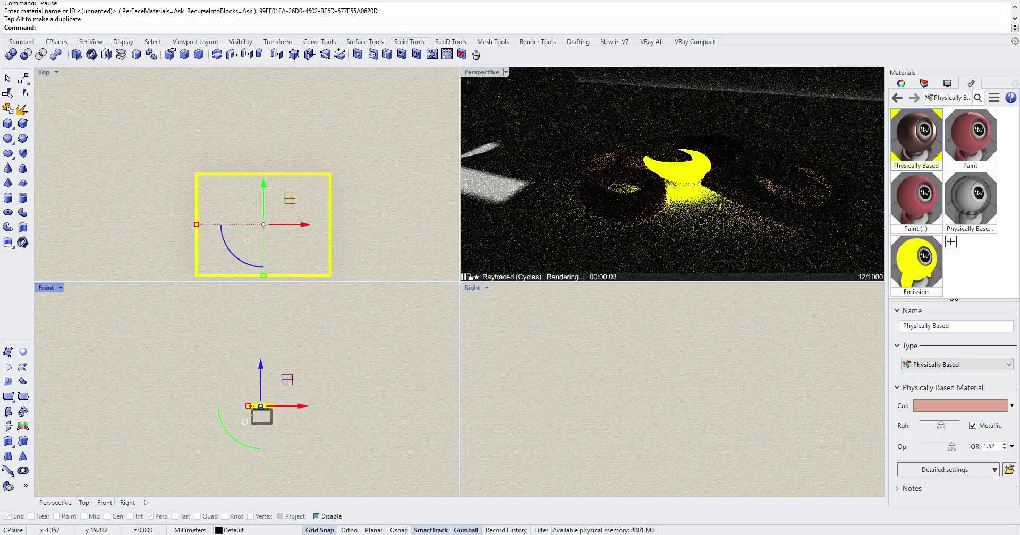
# Step: Assign the Physically Based material to the enclosure wall behind the rings
pyautogui.scroll(-2, 579, 194)
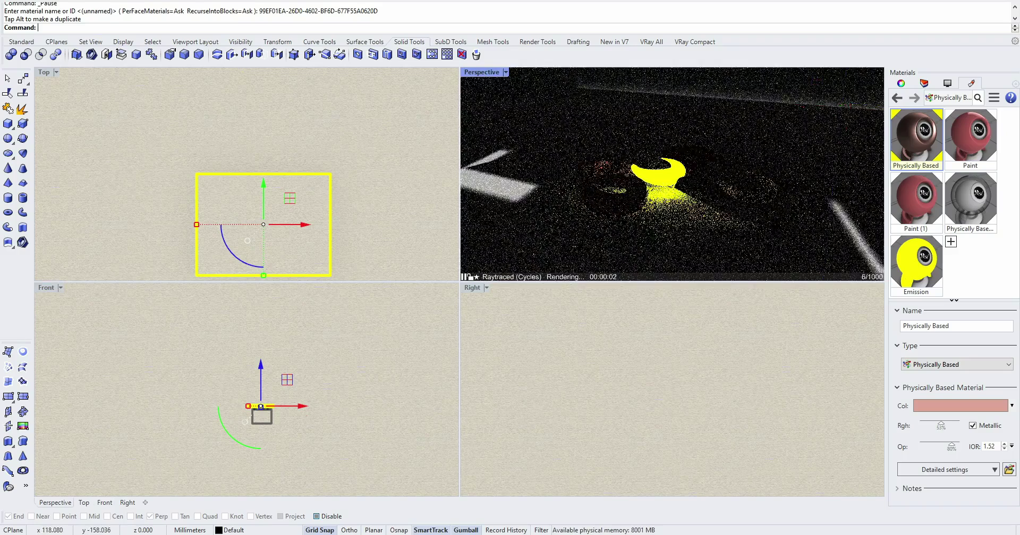
pyautogui.click(603, 168)
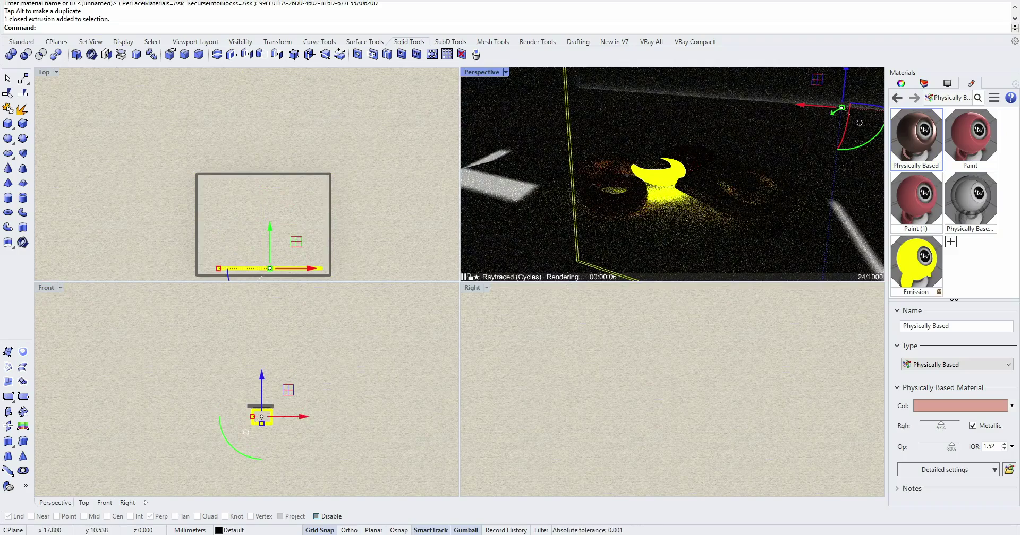
pyautogui.rightClick(917, 135)
pyautogui.click(897, 124)
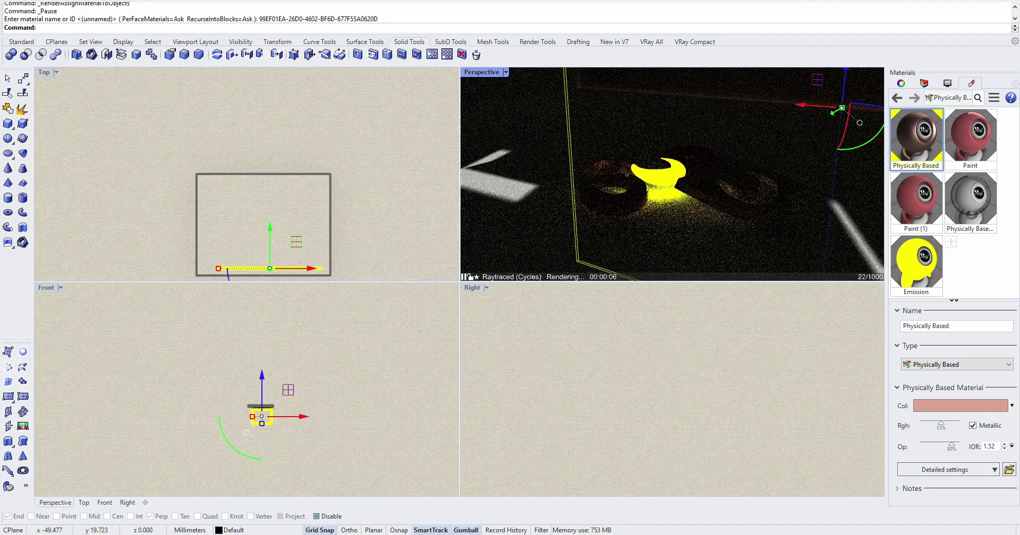
# Step: Create a Metal material with 100% polish and assign it to the selected enclosure wall
pyautogui.click(951, 242)
pyautogui.click(879, 326)
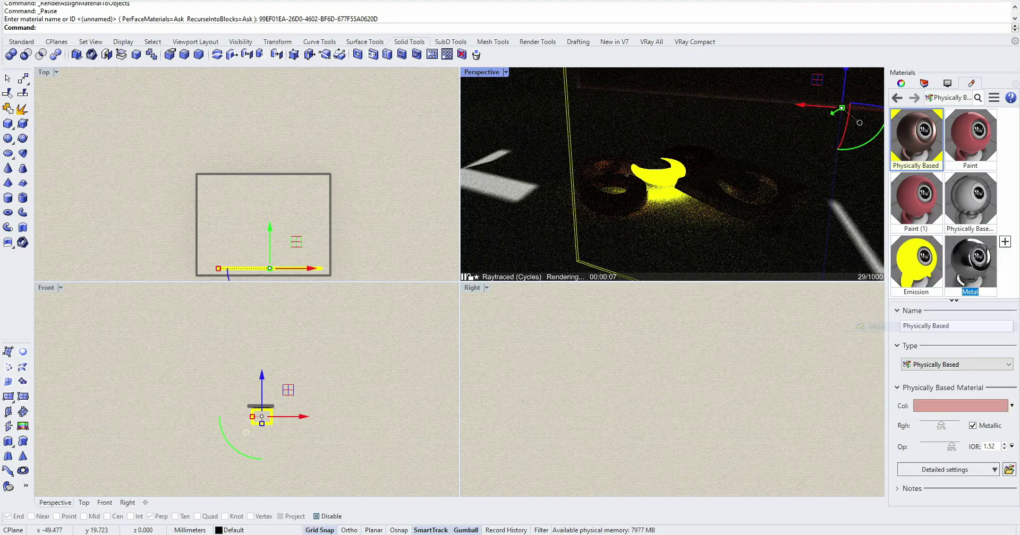
pyautogui.press('Return')
pyautogui.rightClick(970, 263)
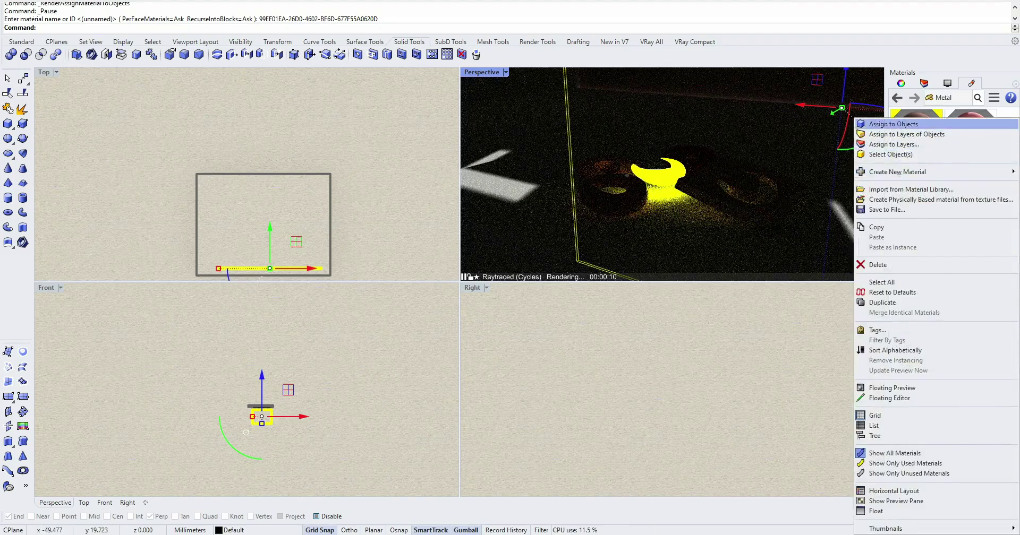
pyautogui.click(892, 124)
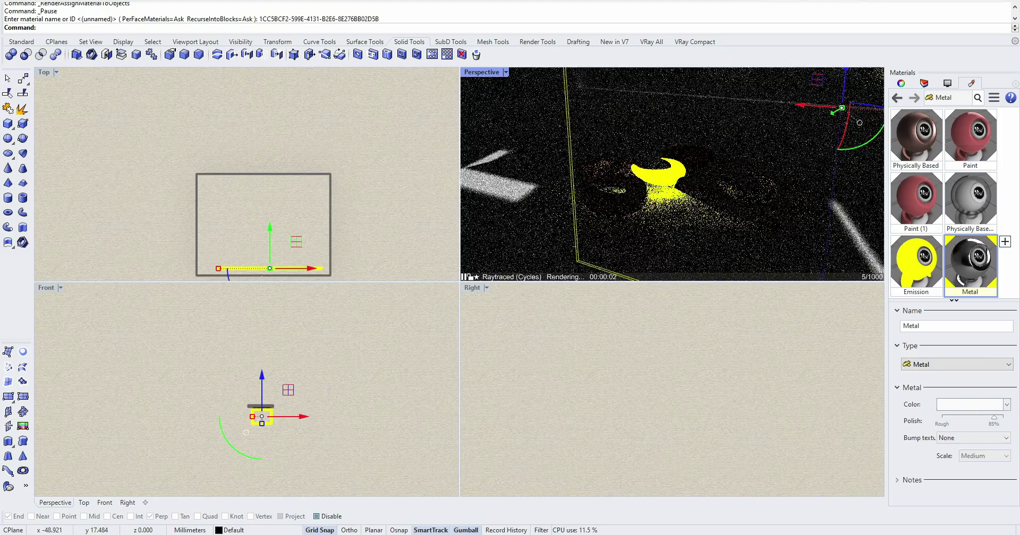
pyautogui.moveTo(994, 418); pyautogui.dragTo(1002, 417)
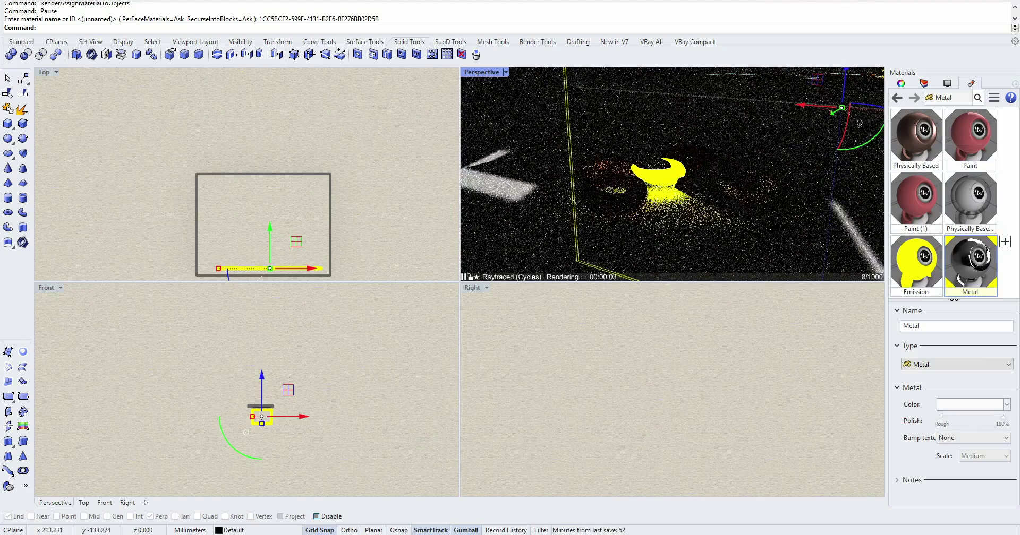
# Step: Assign the Metal material to the roof box
pyautogui.click(247, 240)
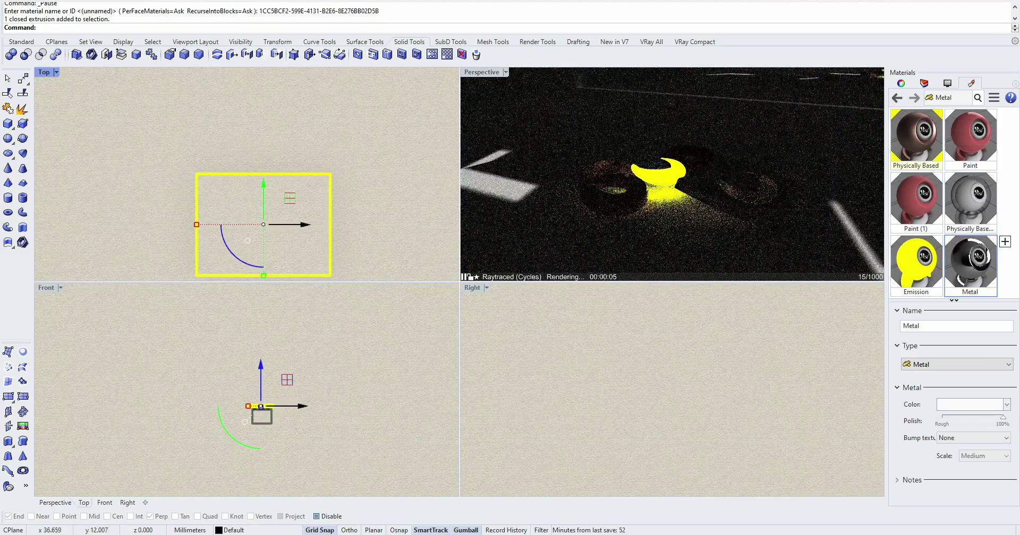
pyautogui.rightClick(970, 263)
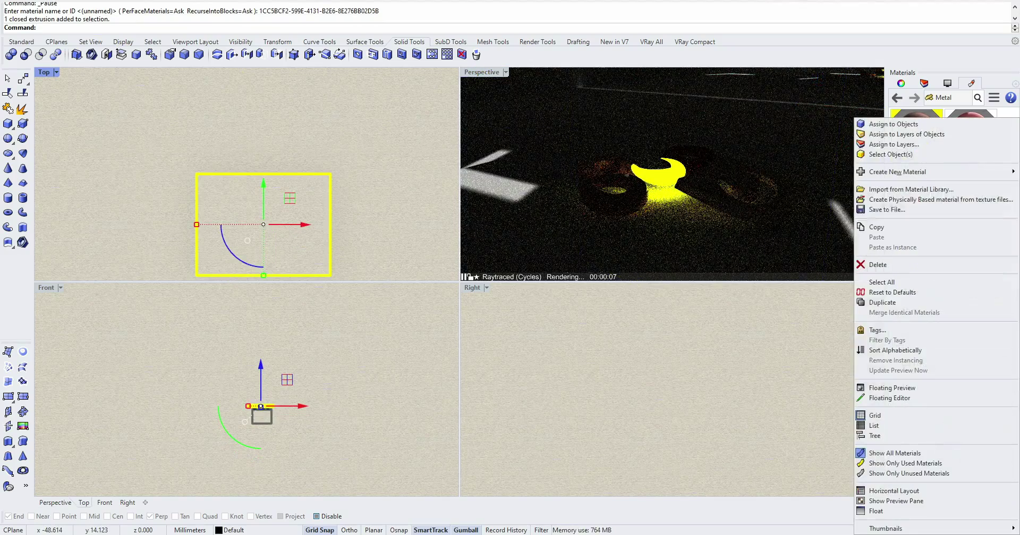
pyautogui.click(894, 123)
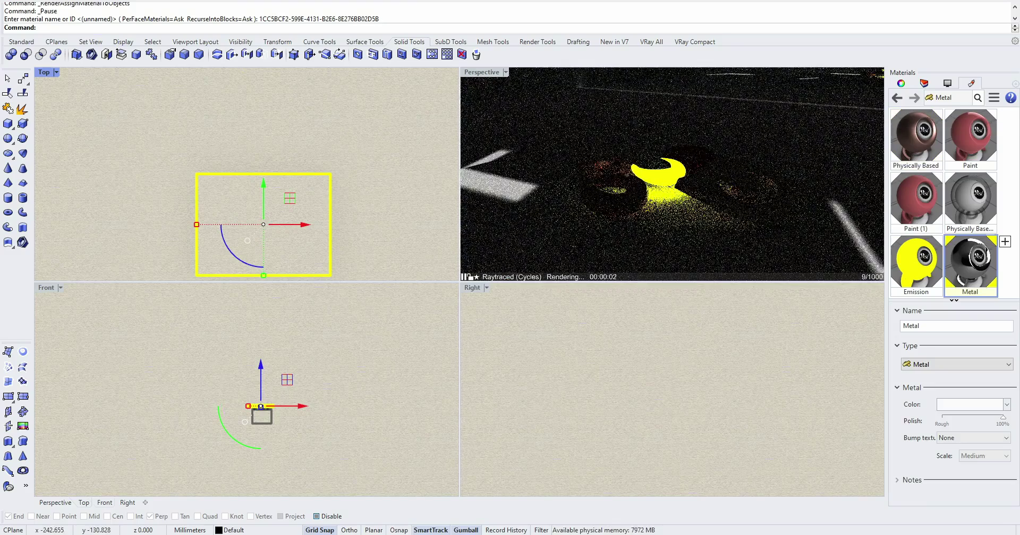
# Step: Select all the enclosure walls together in the Front view and assign the Metal material to them
pyautogui.scroll(5, 251, 423)
pyautogui.scroll(5, 250, 422)
pyautogui.click(257, 422)
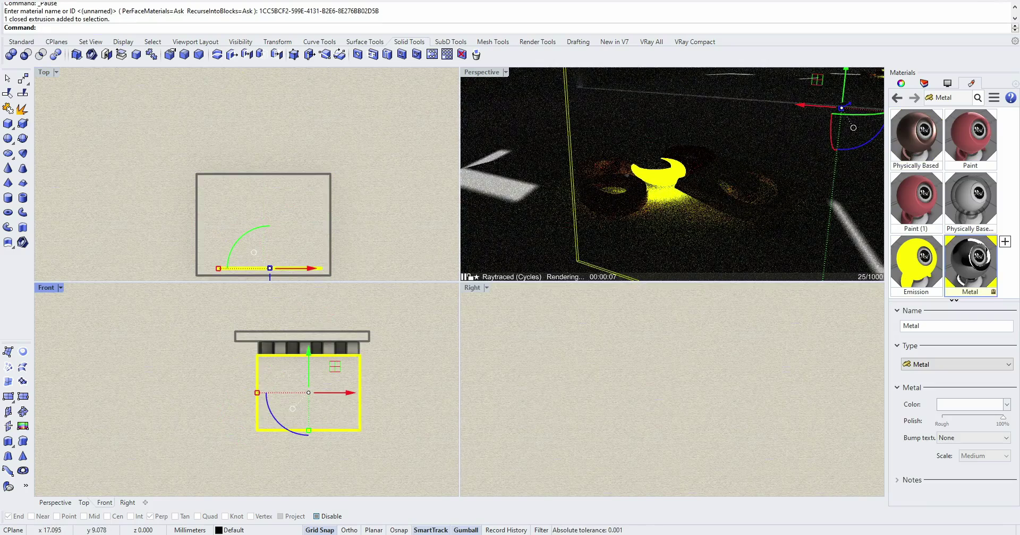
pyautogui.moveTo(386, 450); pyautogui.dragTo(244, 424)
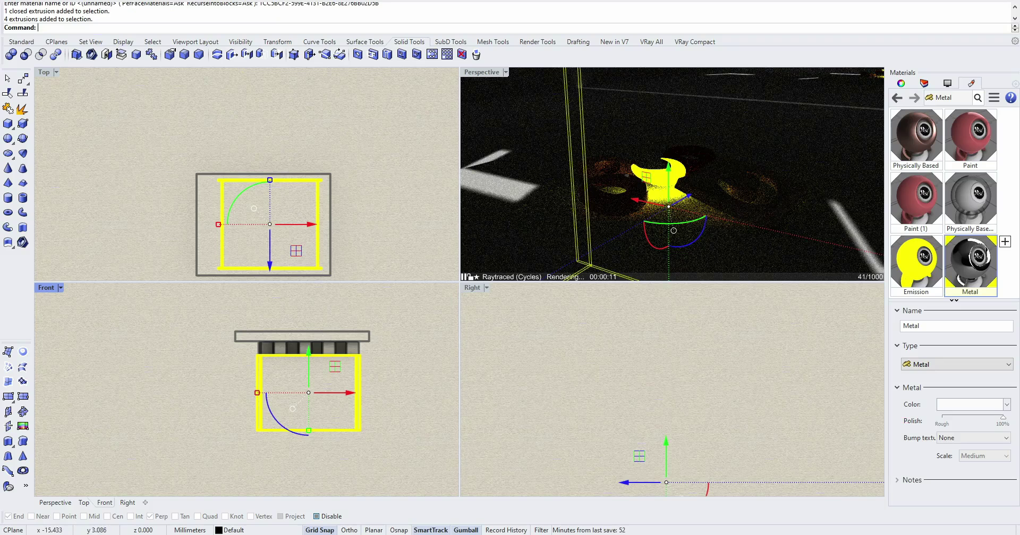
pyautogui.rightClick(970, 265)
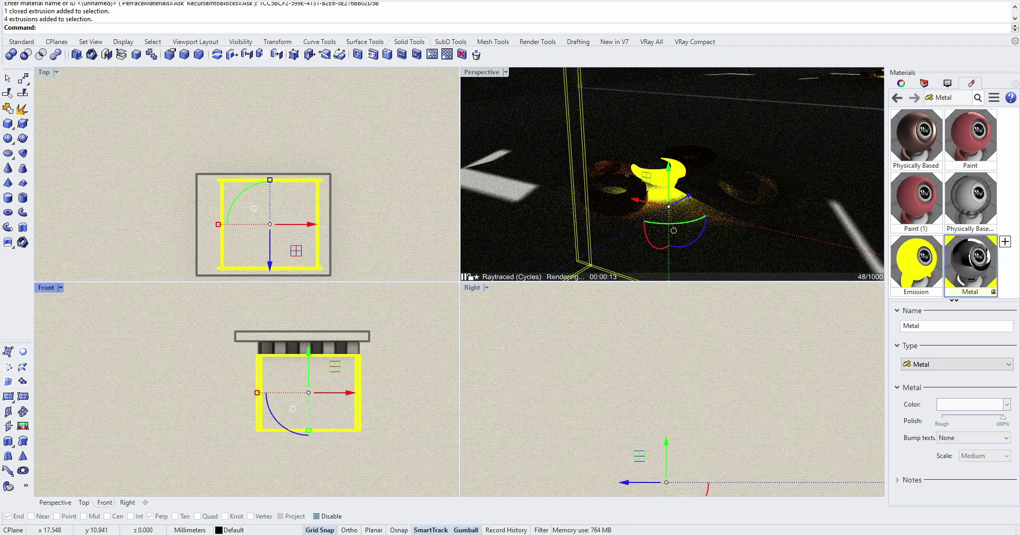
pyautogui.click(881, 124)
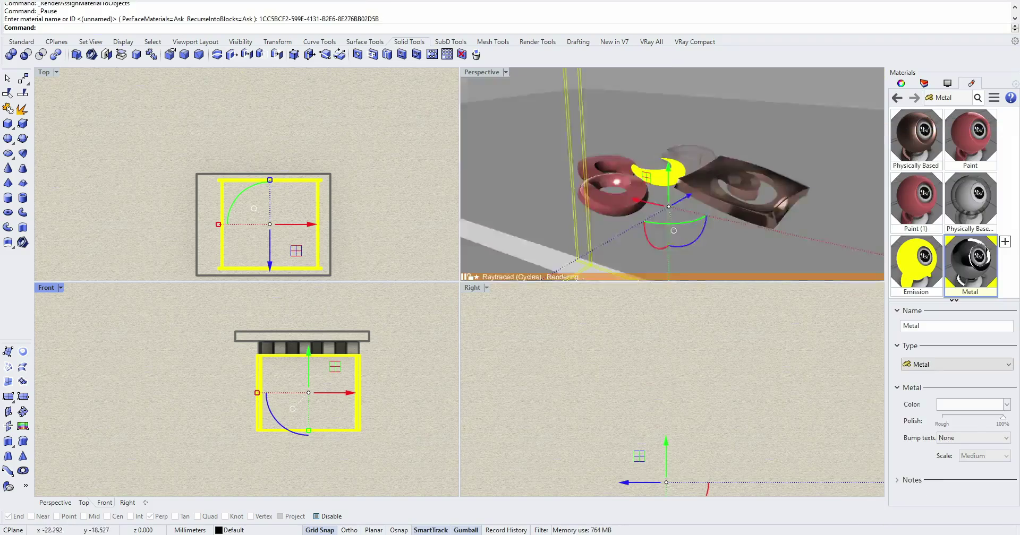
# Step: Examine the reflections inside the metal enclosure from a low angle and inspect how the roof and blocks sit in the Right view
pyautogui.moveTo(627, 176); pyautogui.dragTo(766, 183, button='right')
pyautogui.click(691, 404)
pyautogui.moveTo(690, 467); pyautogui.dragTo(641, 363, button='right')
pyautogui.scroll(-7, 653, 416)
pyautogui.scroll(-3, 629, 424)
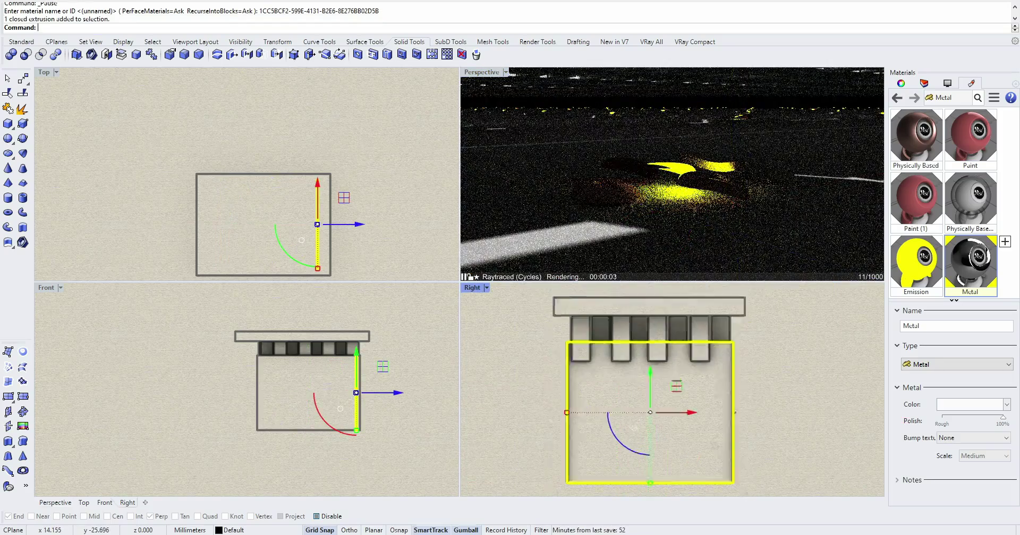
pyautogui.press('Escape')
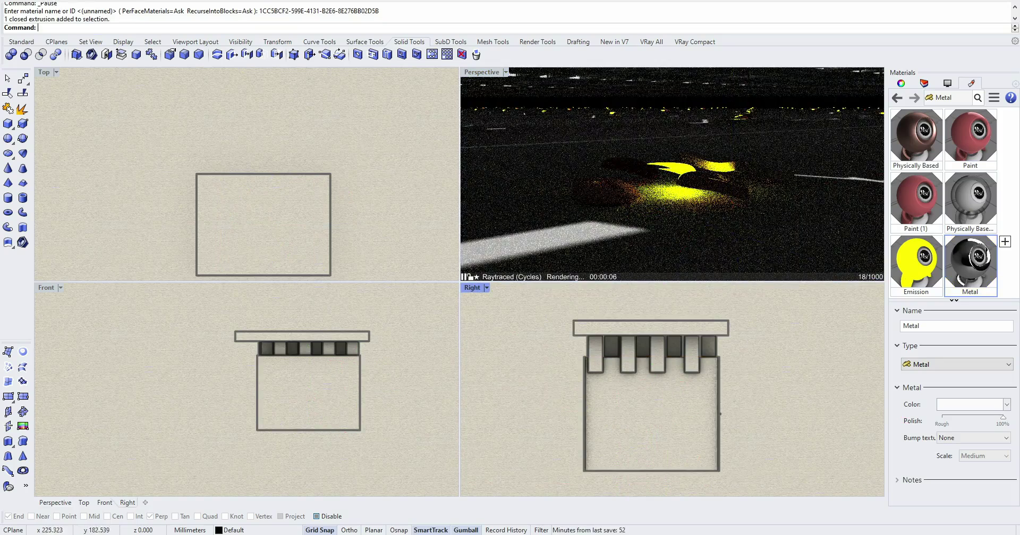
pyautogui.moveTo(672, 213); pyautogui.dragTo(699, 213, button='right')
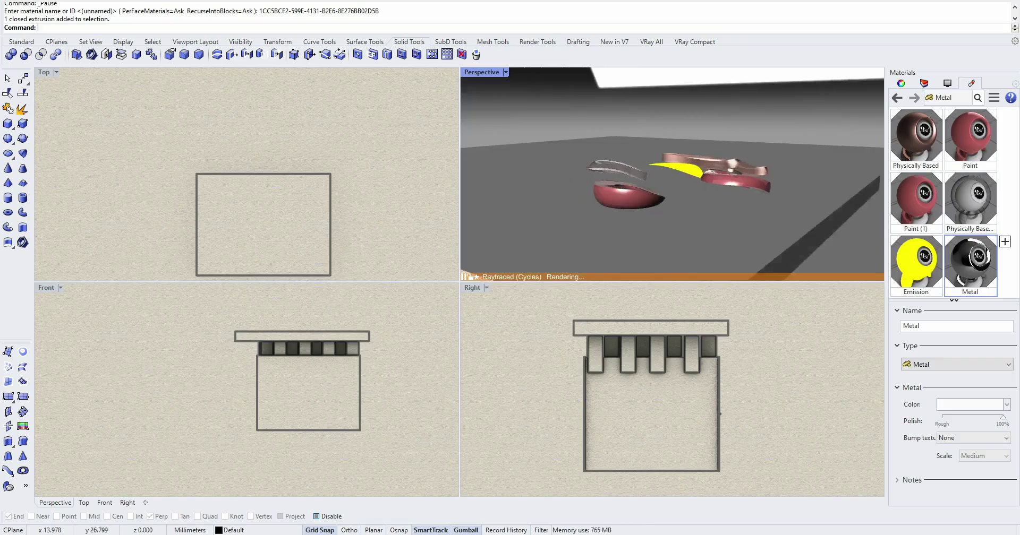
pyautogui.moveTo(1002, 418)
pyautogui.mouseDown()
pyautogui.moveTo(968, 417)
pyautogui.moveTo(1002, 418)
pyautogui.mouseUp()
# Step: Try white and red as the Emission material's color and set it back to yellow (#FFF800)
pyautogui.click(915, 265)
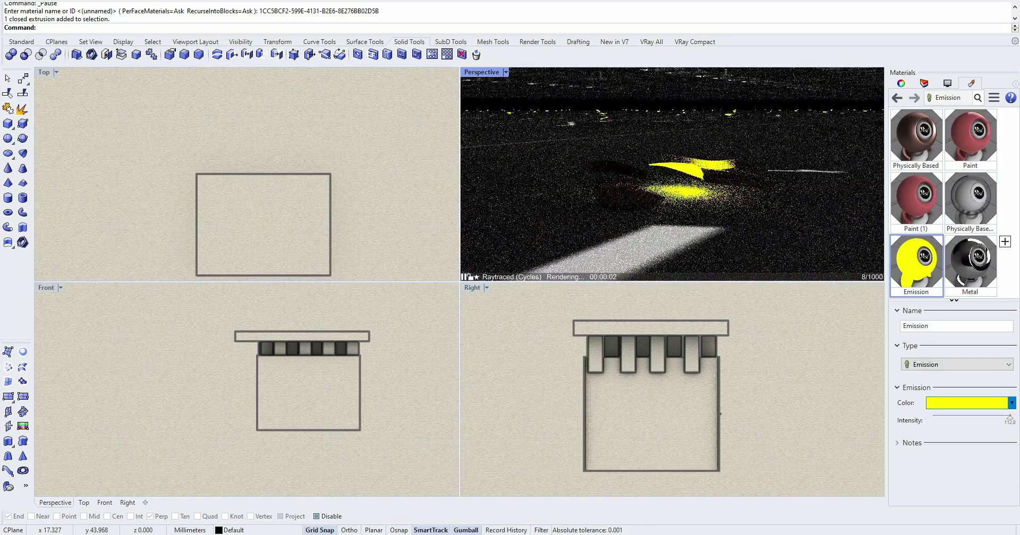
pyautogui.click(966, 402)
pyautogui.moveTo(526, 209); pyautogui.dragTo(536, 205)
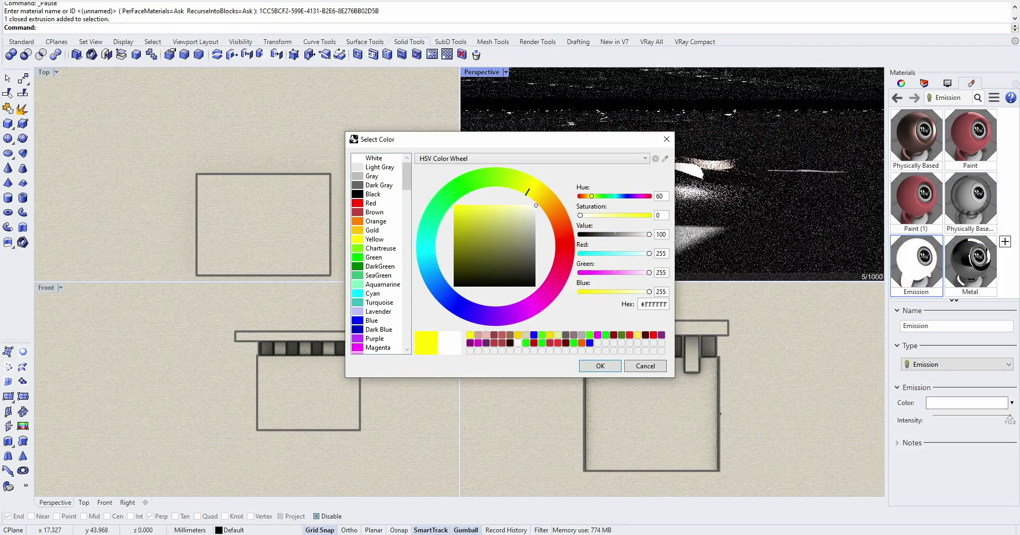
pyautogui.click(454, 205)
pyautogui.moveTo(527, 192)
pyautogui.mouseDown()
pyautogui.moveTo(553, 220)
pyautogui.moveTo(558, 252)
pyautogui.mouseUp()
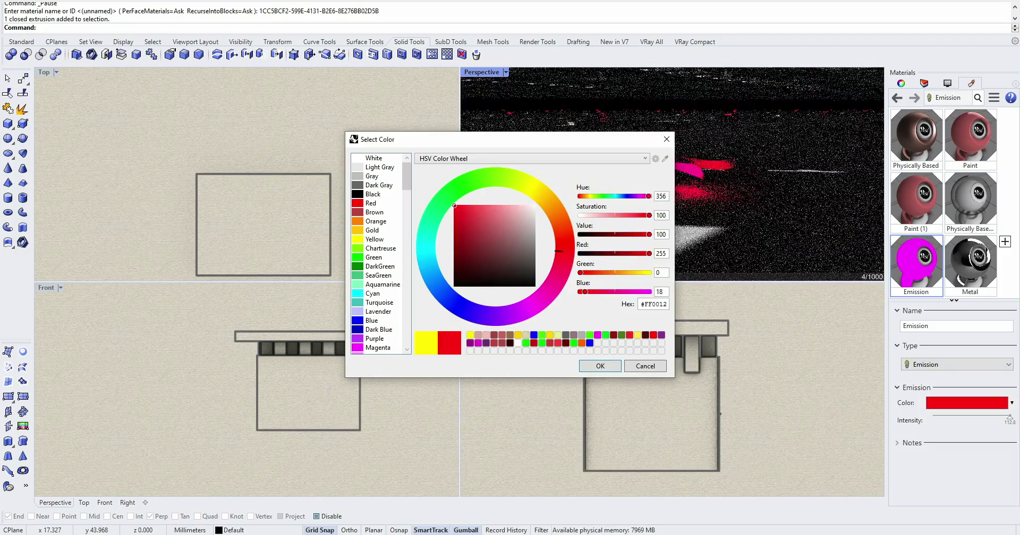
pyautogui.click(527, 192)
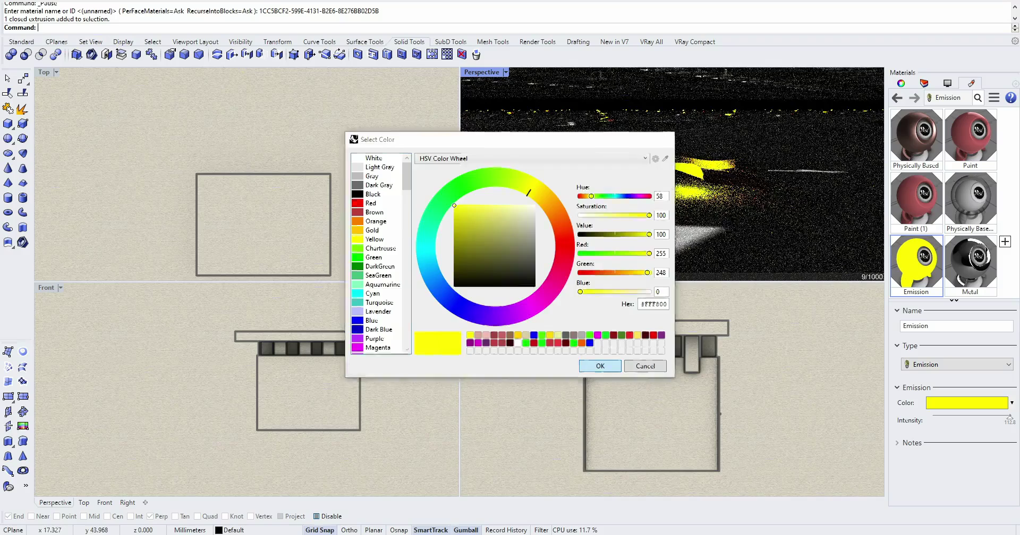
pyautogui.click(599, 366)
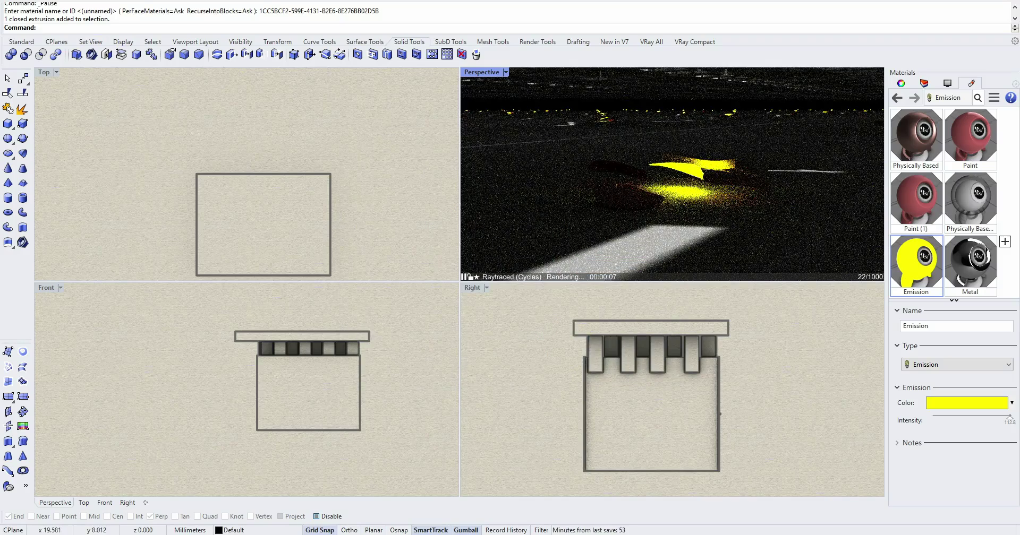
# Step: Display the Front viewport in Ghosted mode to see the rings through the enclosure walls
pyautogui.click(628, 197)
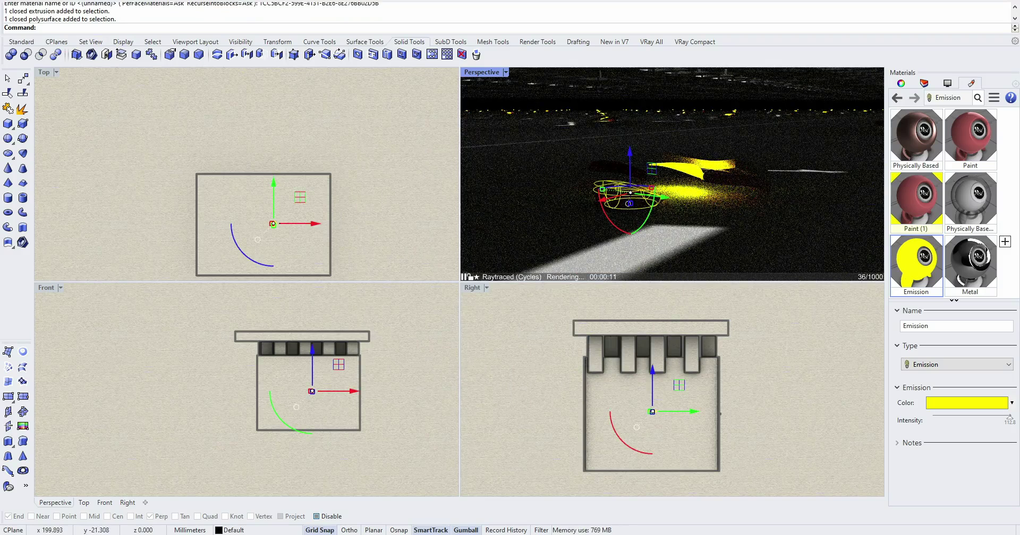
pyautogui.scroll(3, 308, 401)
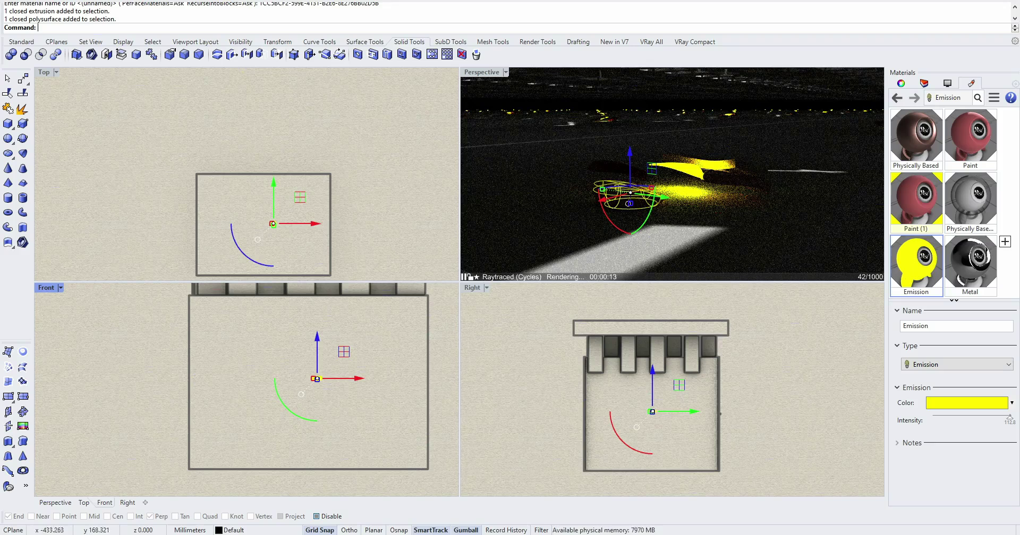
pyautogui.click(60, 287)
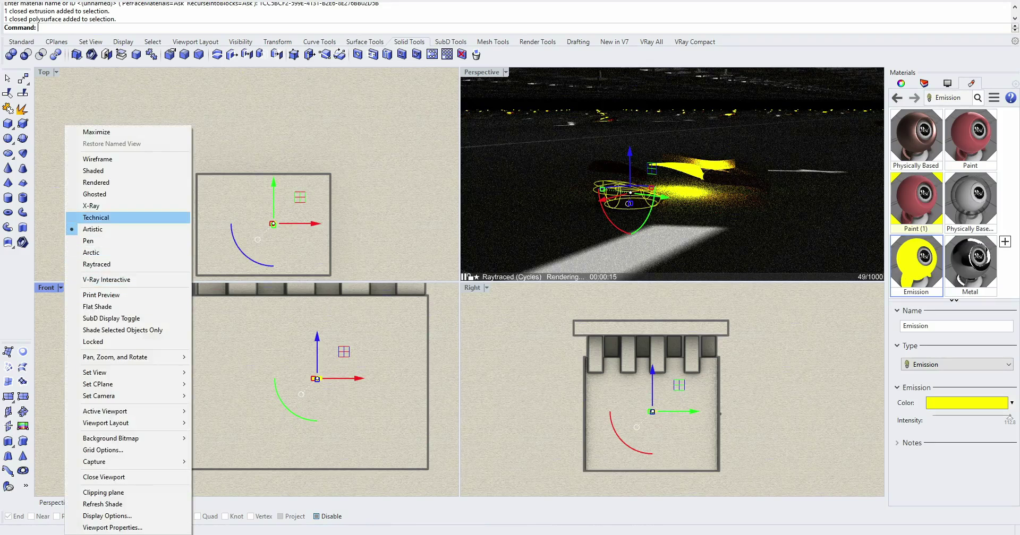
pyautogui.click(96, 193)
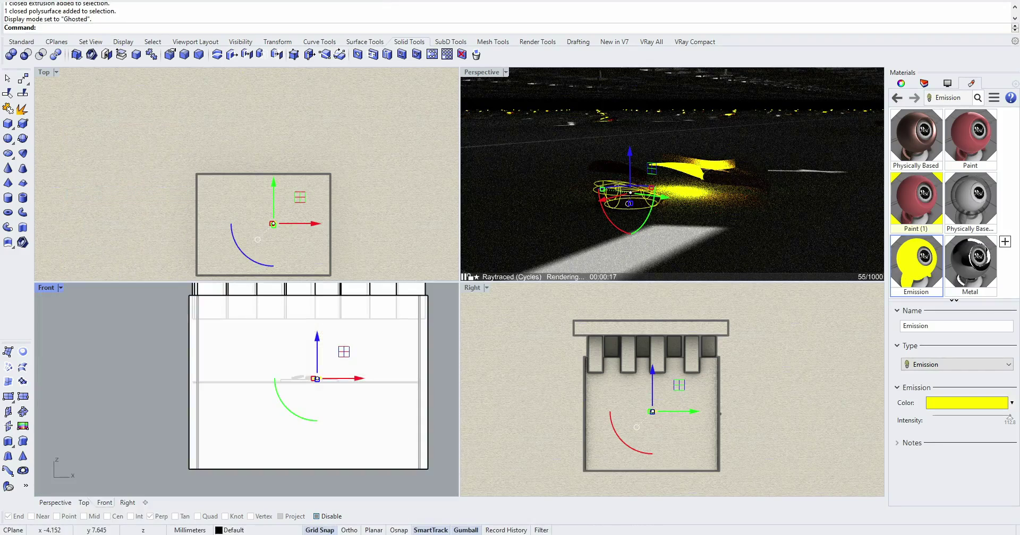
# Step: Select the gray ring in the middle of the group in the Front view and assign the Metal material to it
pyautogui.scroll(19, 311, 388)
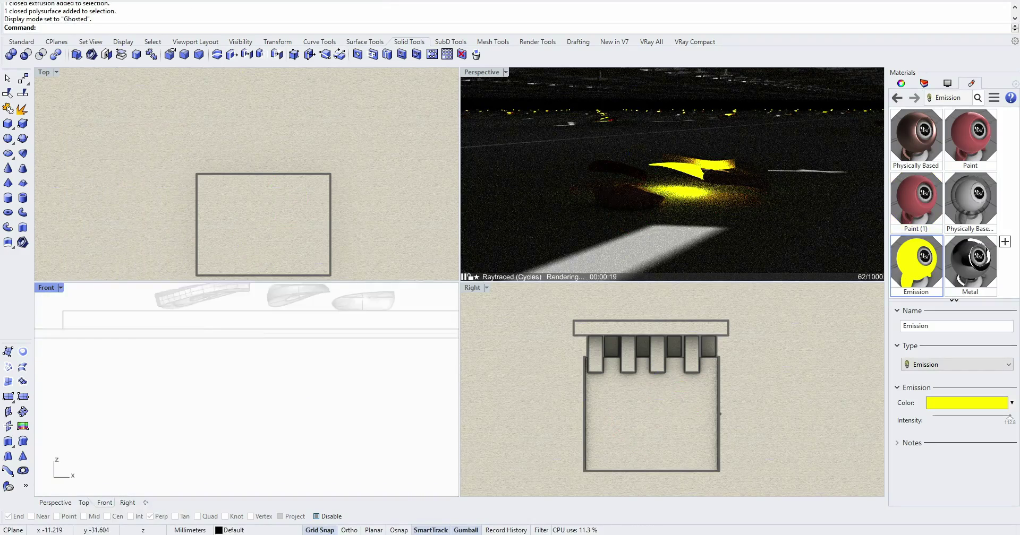
pyautogui.scroll(-4, 270, 434)
pyautogui.click(291, 351)
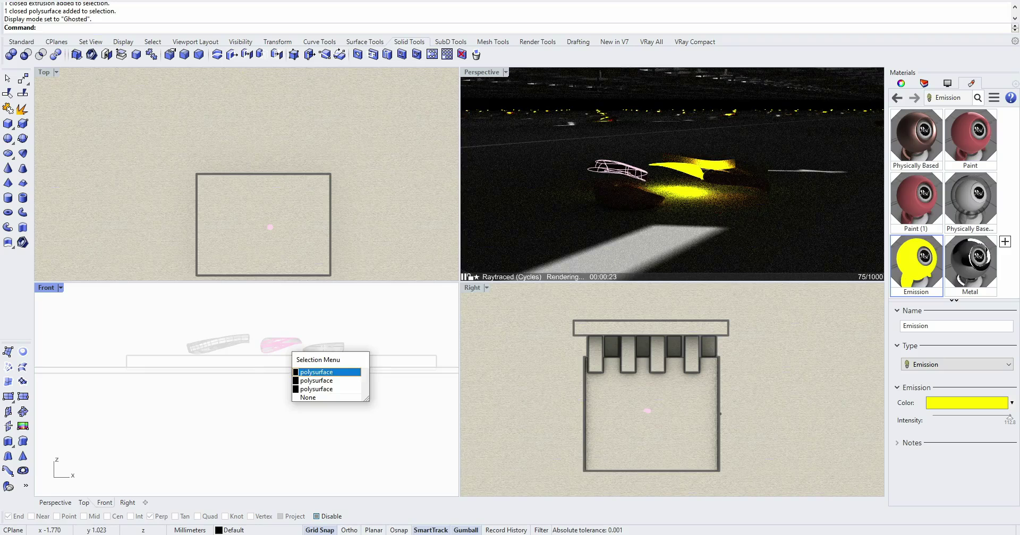
pyautogui.click(330, 372)
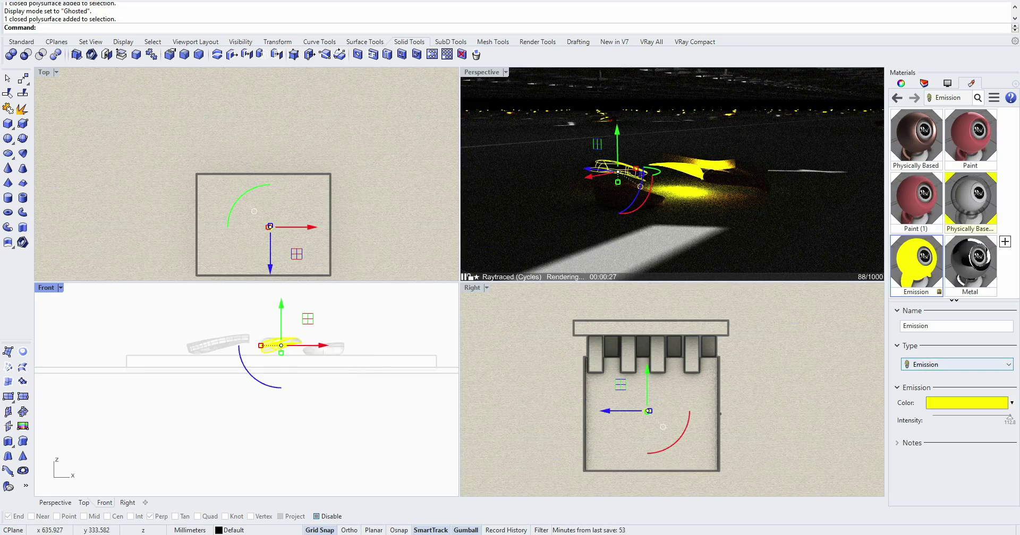
pyautogui.rightClick(970, 260)
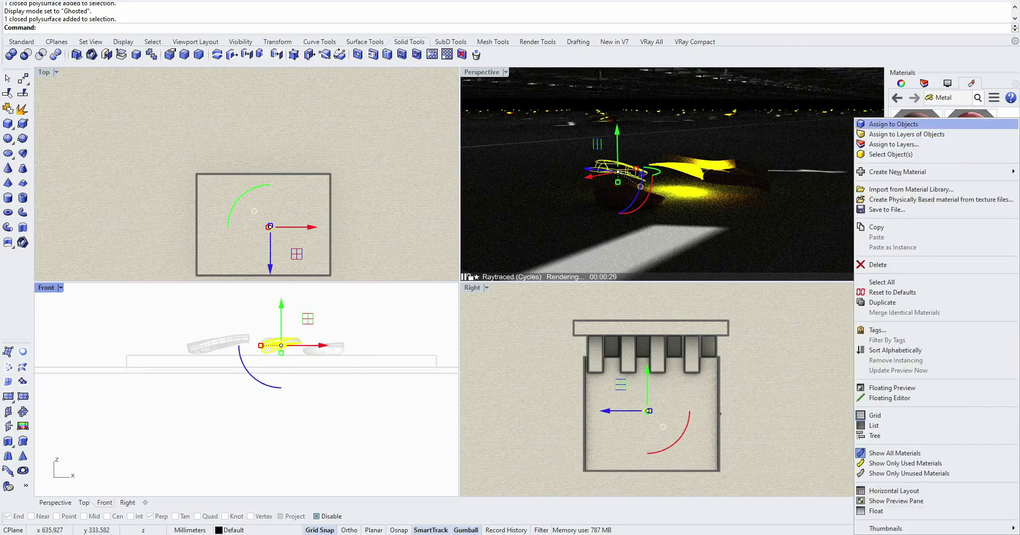
pyautogui.click(892, 124)
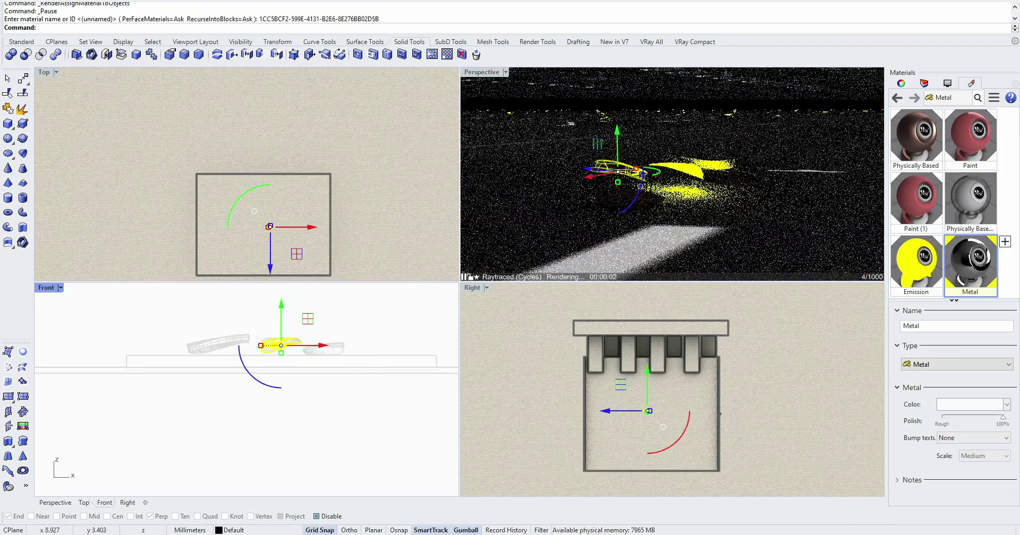
# Step: Assign the Metal material to the slab directly beneath the rings
pyautogui.click(657, 241)
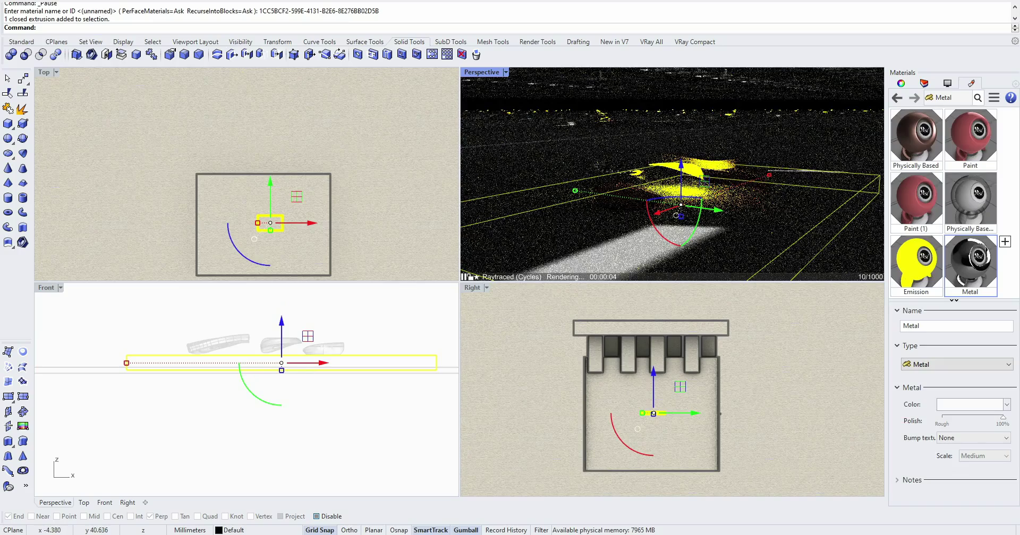
pyautogui.rightClick(970, 260)
pyautogui.click(903, 124)
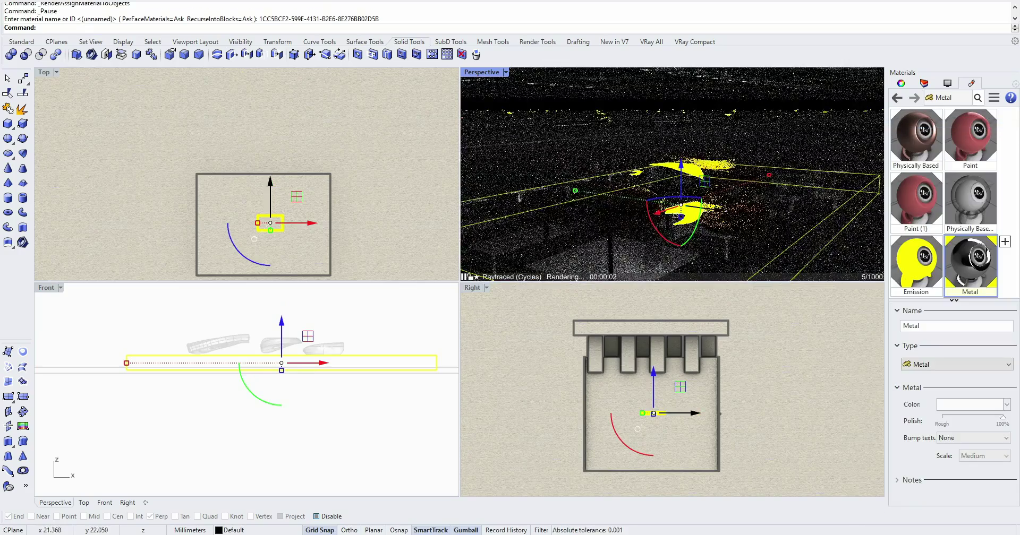
# Step: Assign the Metal material to the large floor slab of the enclosure and view the reflections around the rings
pyautogui.scroll(1, 671, 176)
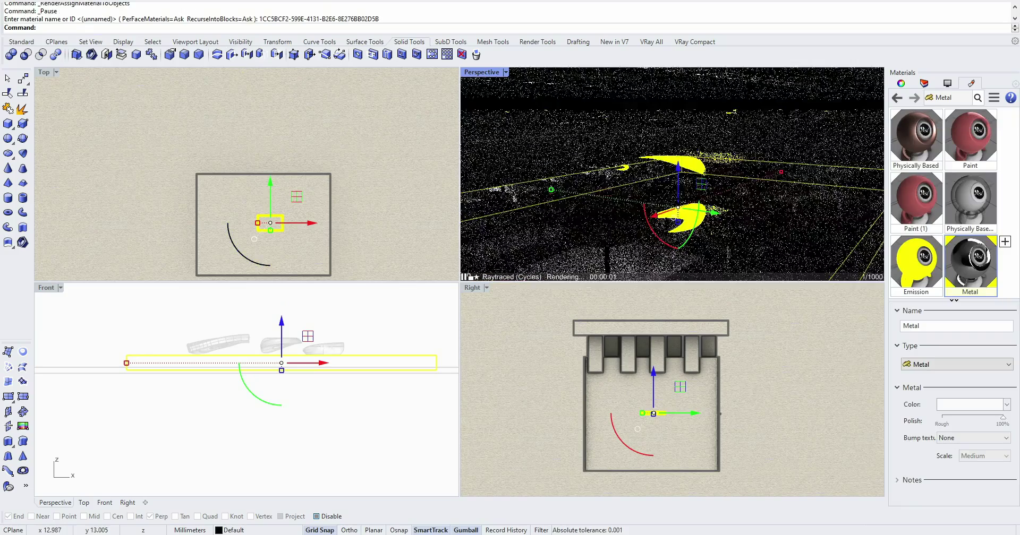
pyautogui.moveTo(672, 175); pyautogui.dragTo(630, 199, button='right')
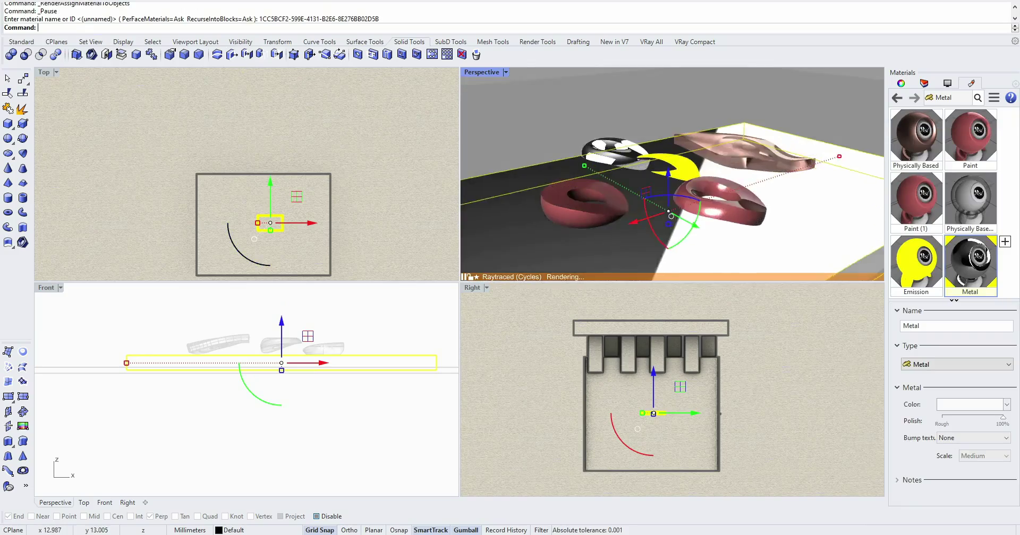
pyautogui.scroll(-1, 568, 152)
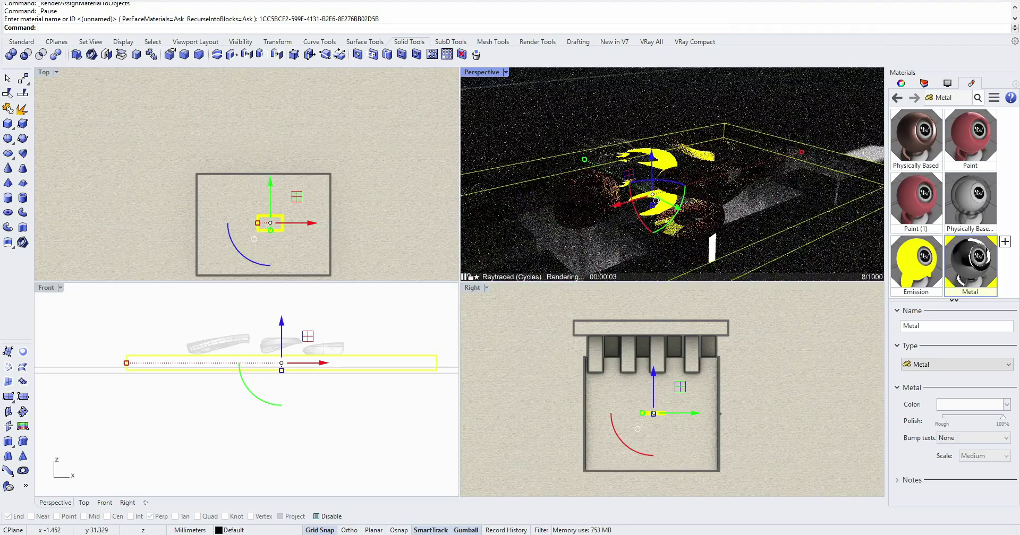
pyautogui.scroll(-2, 760, 214)
pyautogui.scroll(-2, 759, 213)
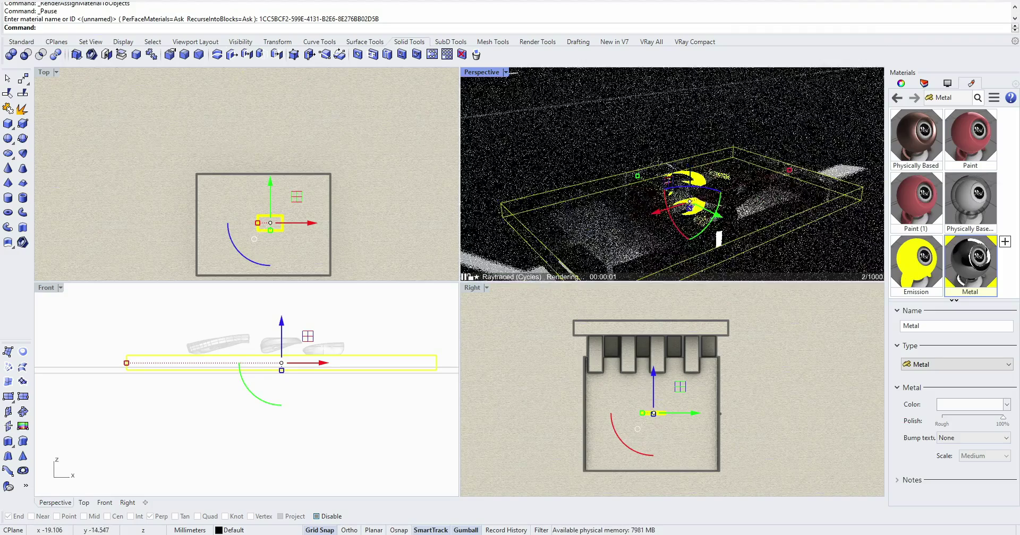
pyautogui.click(611, 131)
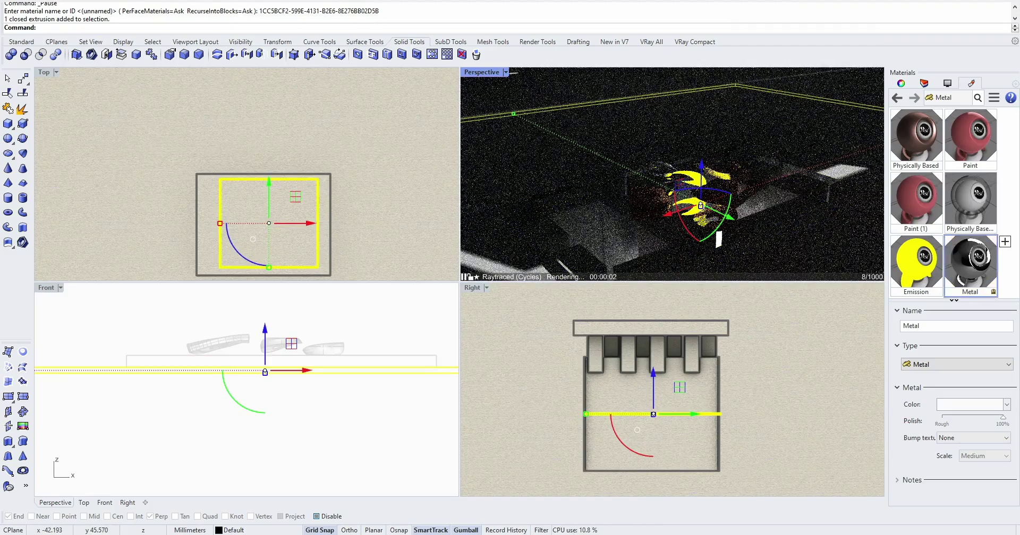
pyautogui.rightClick(970, 261)
pyautogui.click(892, 124)
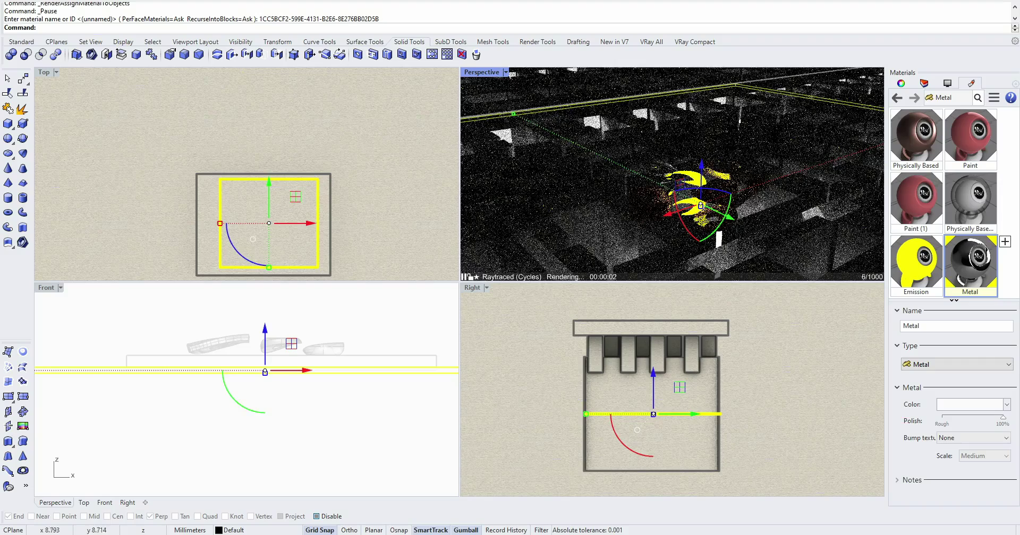
pyautogui.moveTo(754, 183); pyautogui.dragTo(714, 191, button='right')
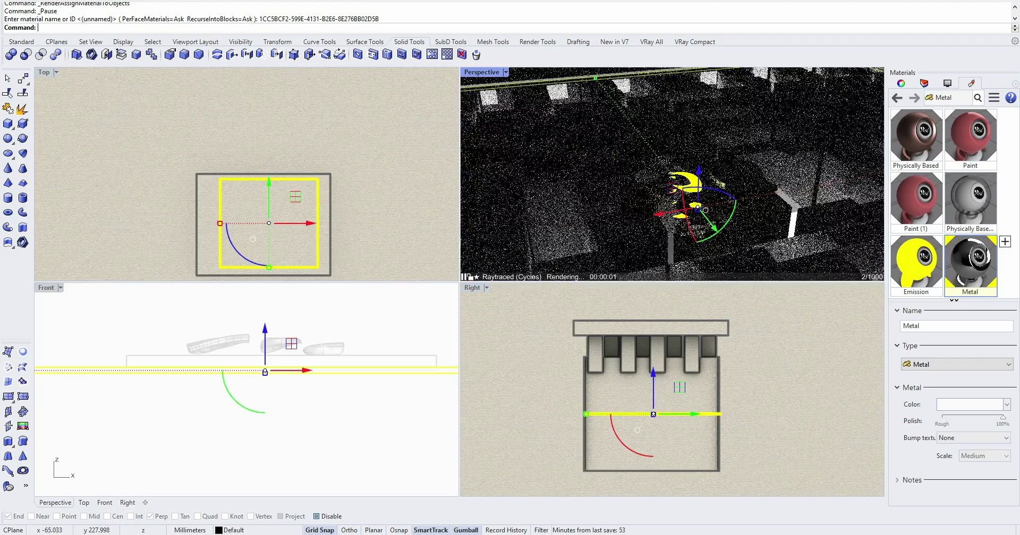
# Step: Select the roof box in the Right view and create a second Emission material
pyautogui.click(674, 328)
pyautogui.click(1004, 241)
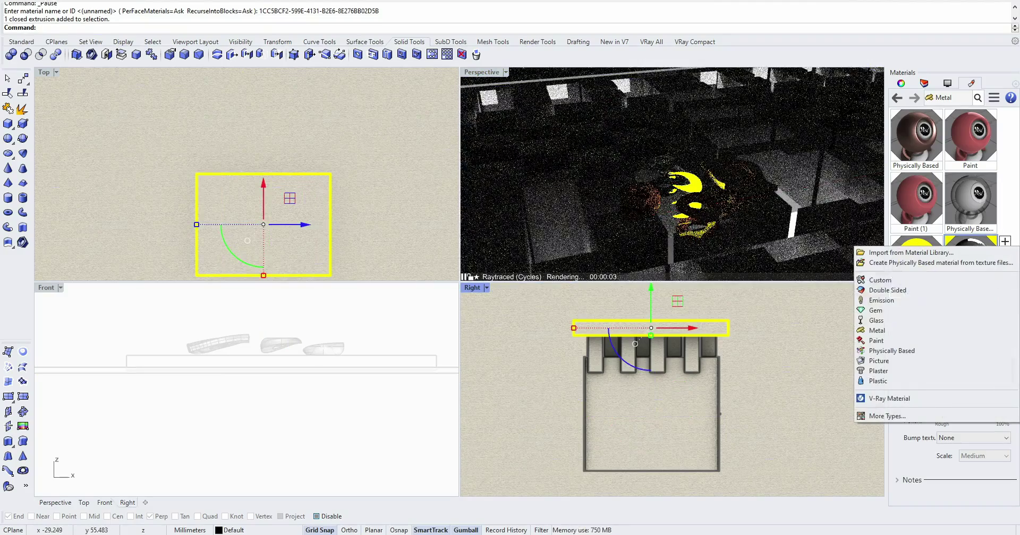
pyautogui.press('Up')
pyautogui.press('Up')
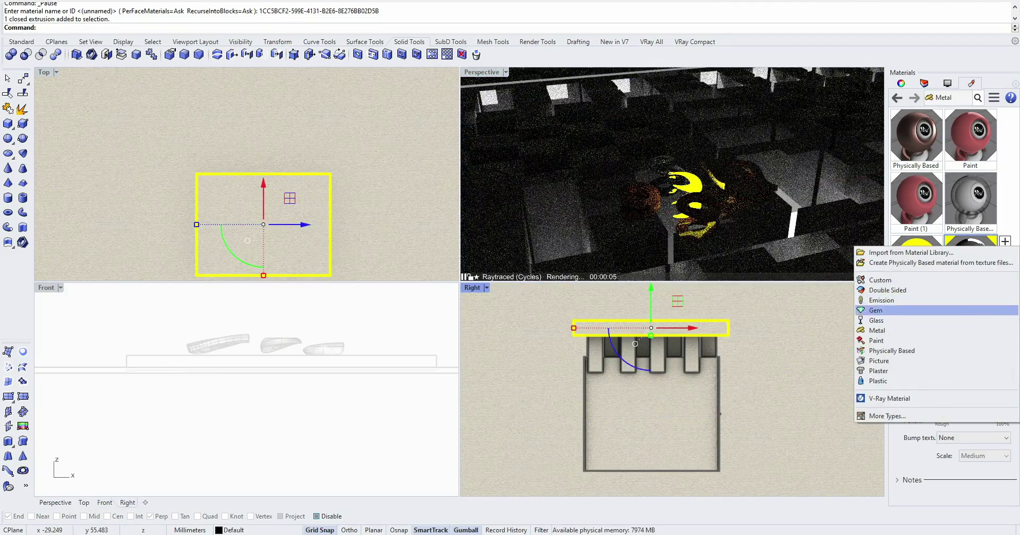
pyautogui.click(881, 300)
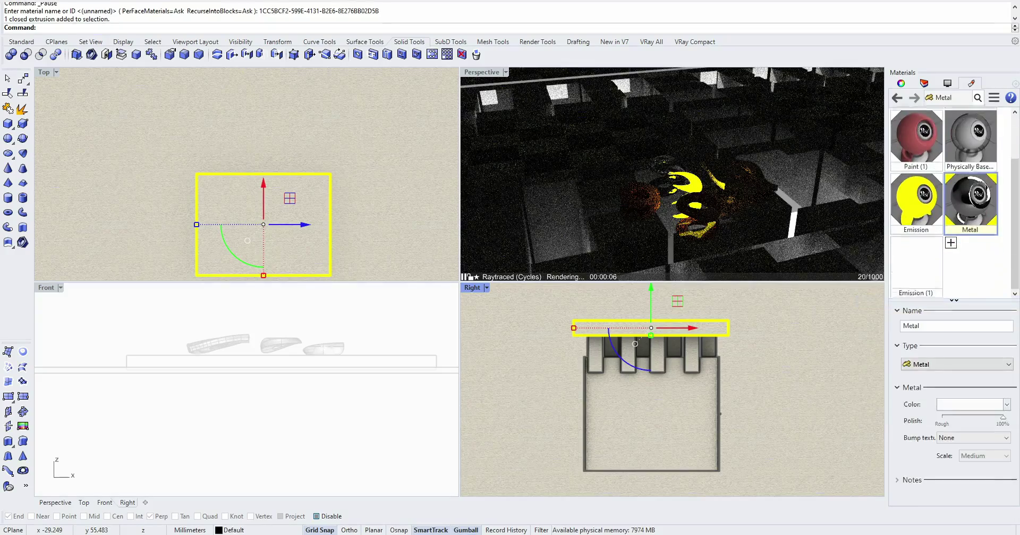
# Step: Assign the new Emission material to the selected roof box
pyautogui.rightClick(916, 265)
pyautogui.press('Up')
pyautogui.press('Up')
pyautogui.press('Up')
pyautogui.press('Up')
pyautogui.press('Up')
pyautogui.press('Up')
pyautogui.press('Up')
pyautogui.press('Up')
pyautogui.press('Up')
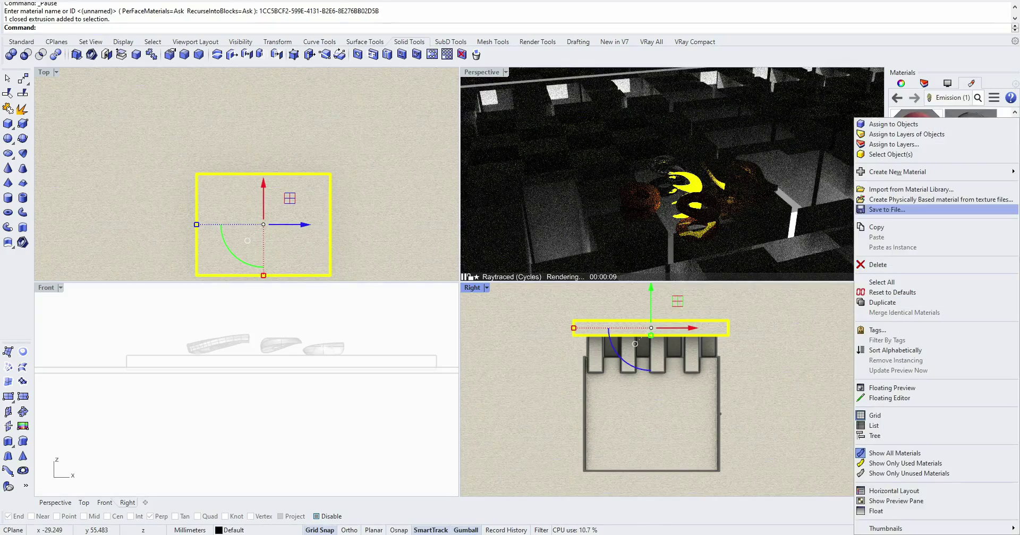
pyautogui.press('Return')
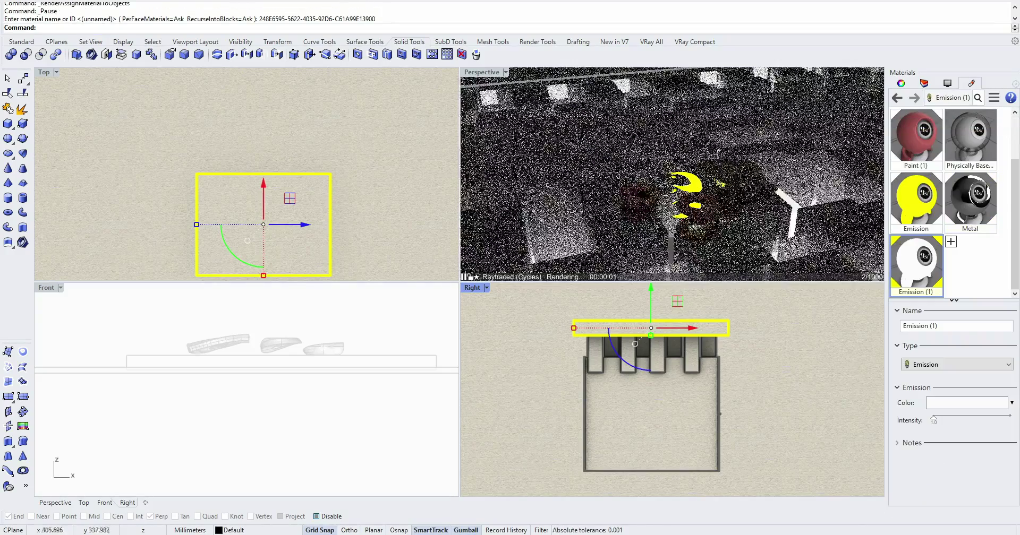
# Step: Set the roof's Emission material color to cyan (#00F9FF)
pyautogui.click(966, 403)
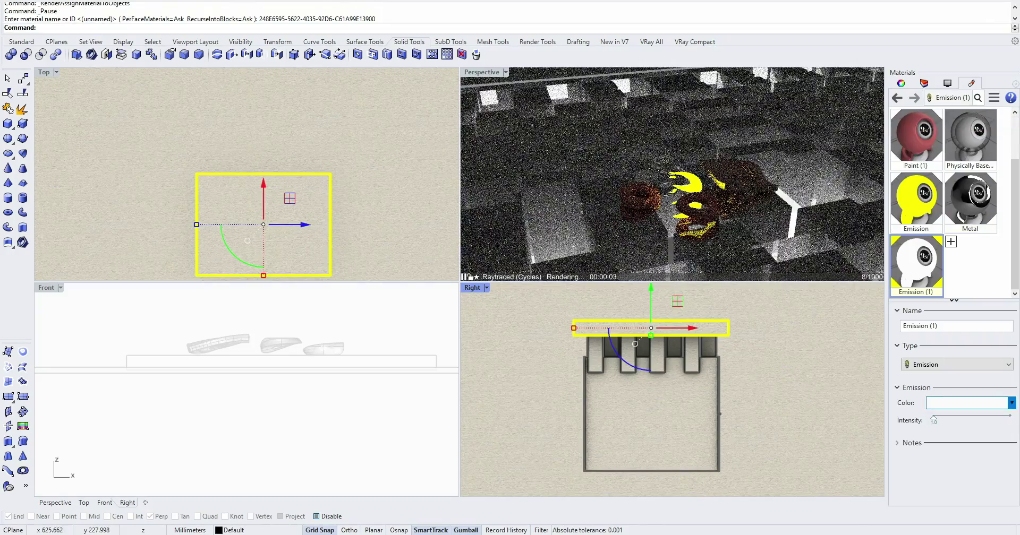
pyautogui.click(660, 335)
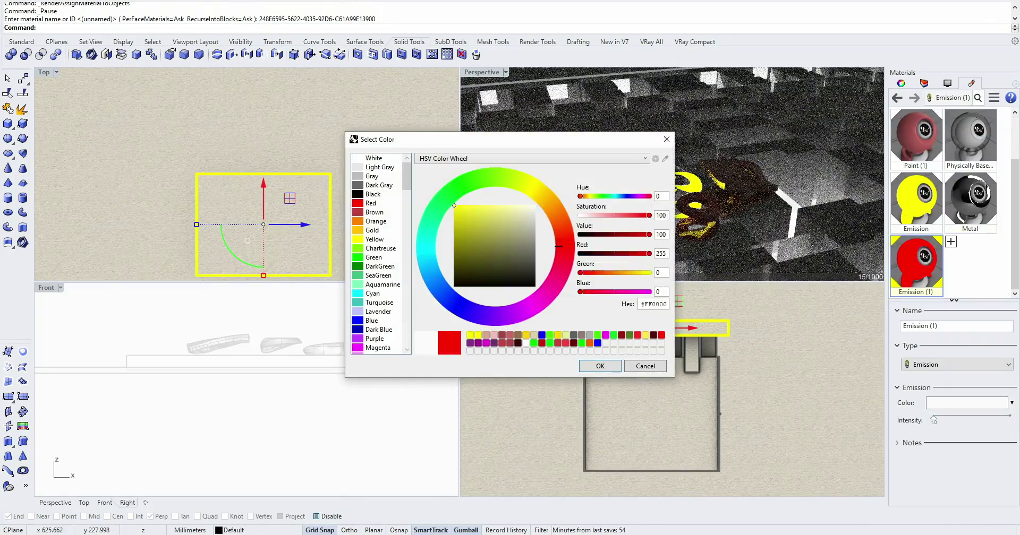
pyautogui.moveTo(558, 247)
pyautogui.mouseDown()
pyautogui.moveTo(478, 185)
pyautogui.moveTo(437, 271)
pyautogui.moveTo(432, 248)
pyautogui.mouseUp()
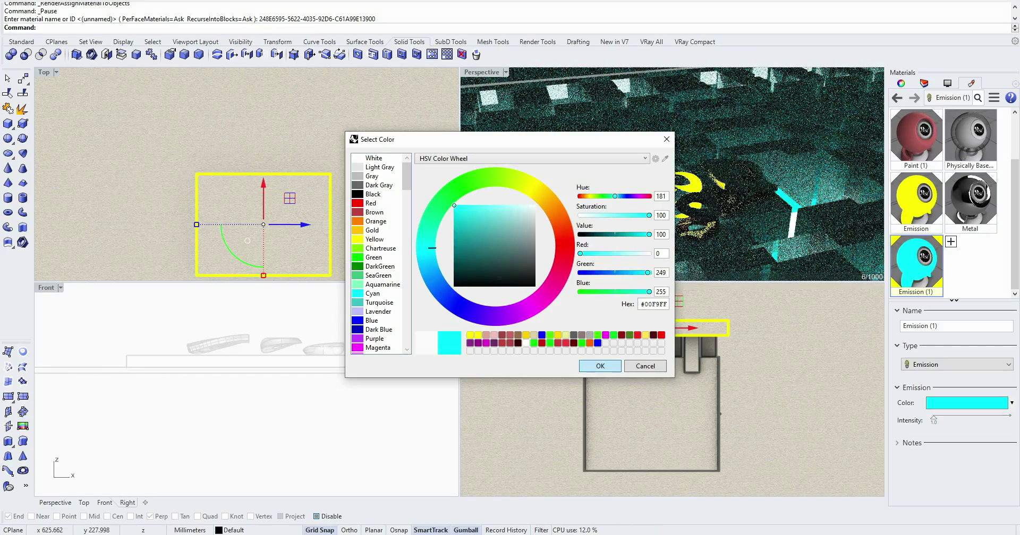
pyautogui.click(599, 366)
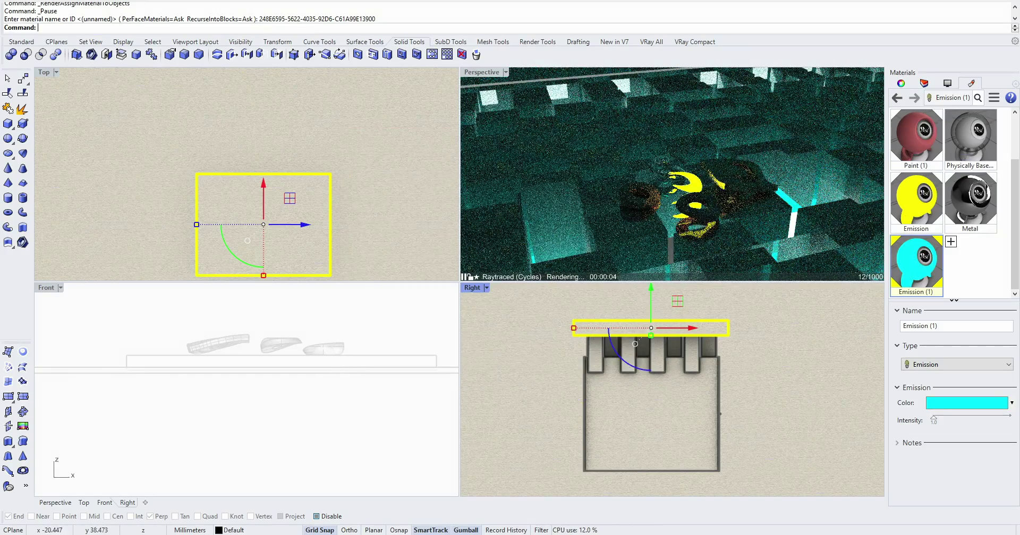
# Step: Try blue, purple and green for the roof's Emission material and set its color to magenta (#FF00FB)
pyautogui.click(966, 402)
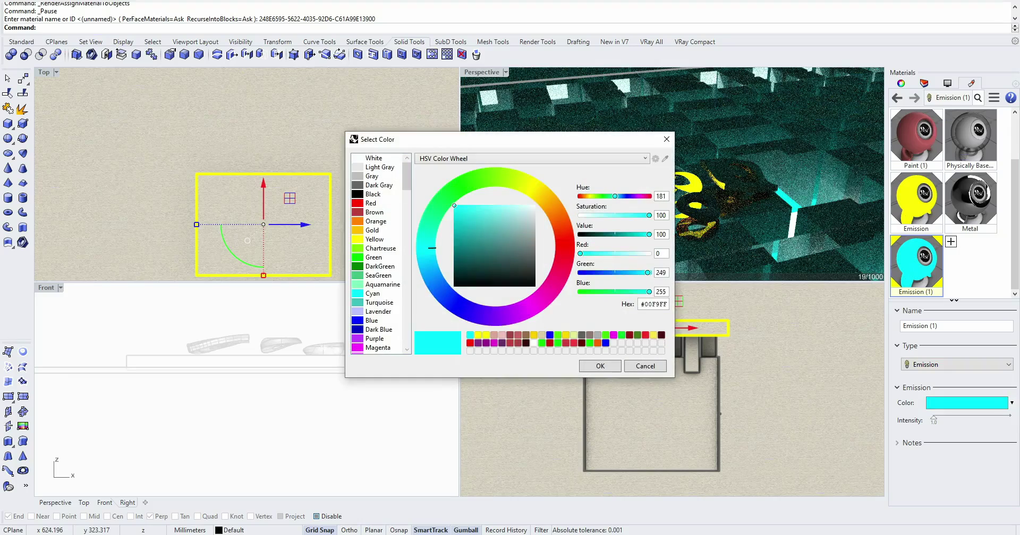
pyautogui.click(458, 299)
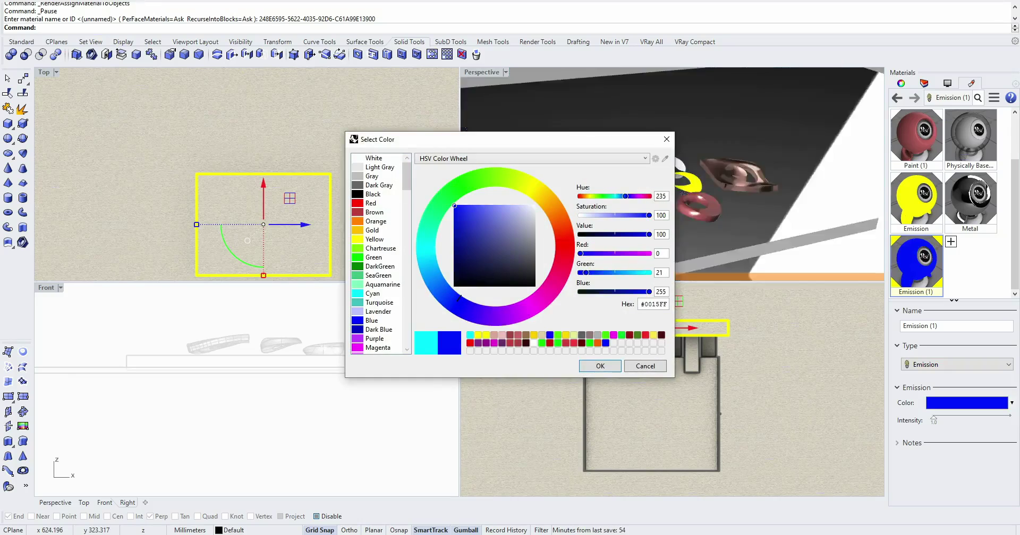
pyautogui.moveTo(458, 299); pyautogui.dragTo(506, 308)
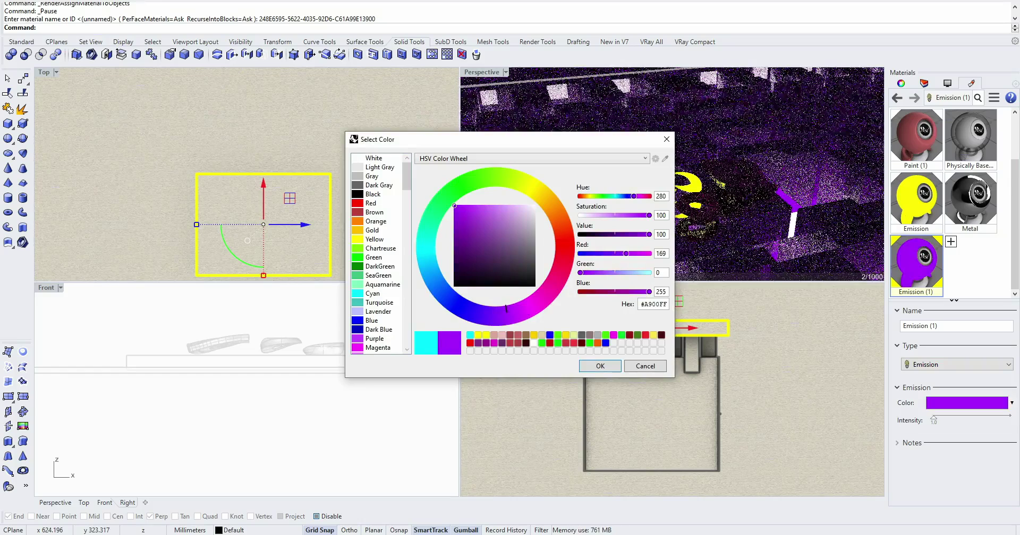
pyautogui.moveTo(454, 205); pyautogui.dragTo(454, 237)
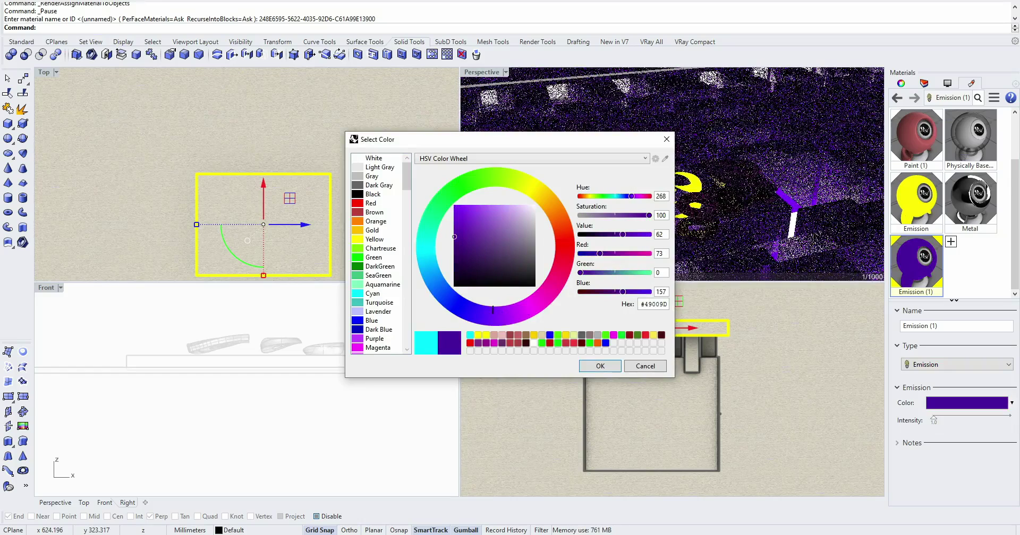
pyautogui.moveTo(492, 309); pyautogui.dragTo(445, 285)
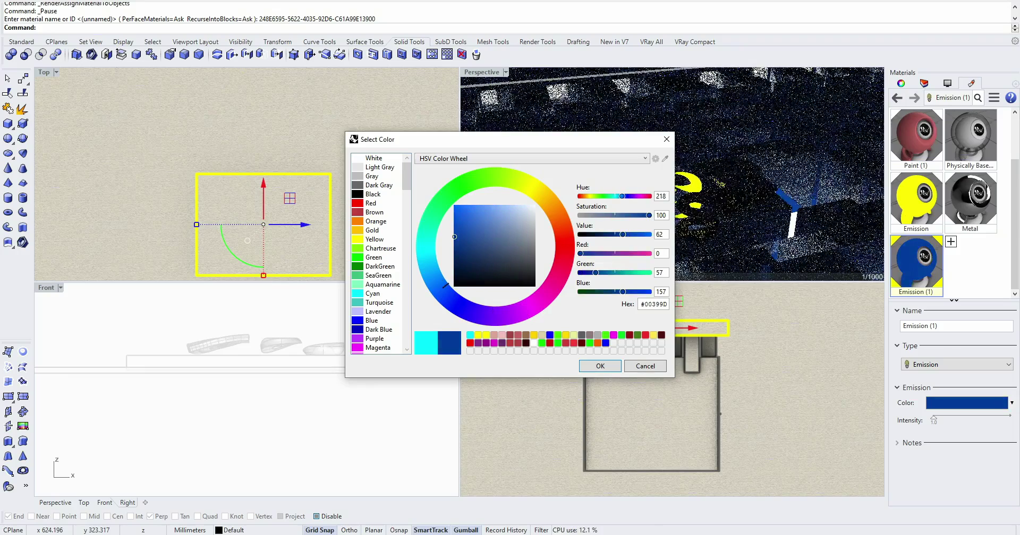
pyautogui.moveTo(445, 285); pyautogui.dragTo(463, 191)
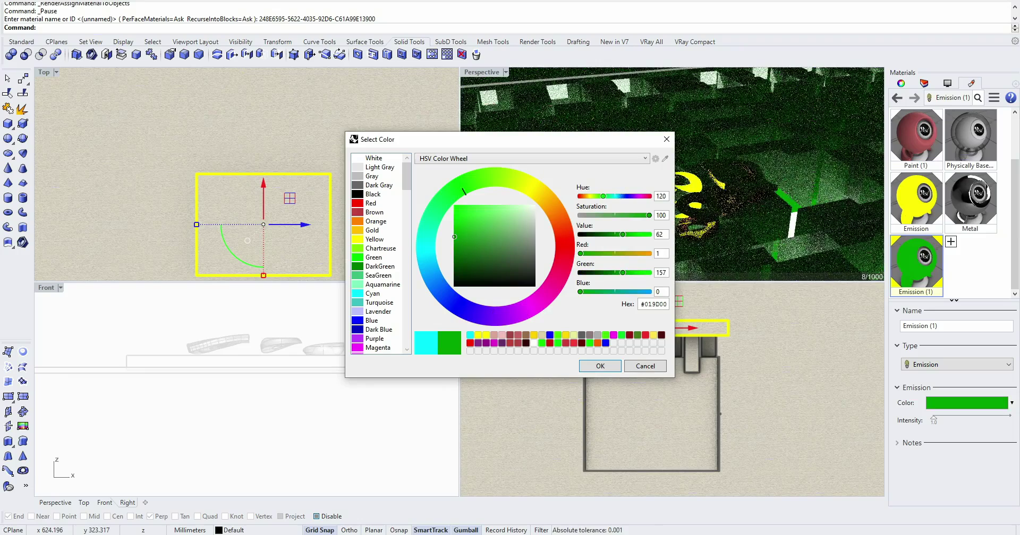
pyautogui.moveTo(454, 236)
pyautogui.mouseDown()
pyautogui.moveTo(454, 205)
pyautogui.moveTo(527, 300)
pyautogui.mouseUp()
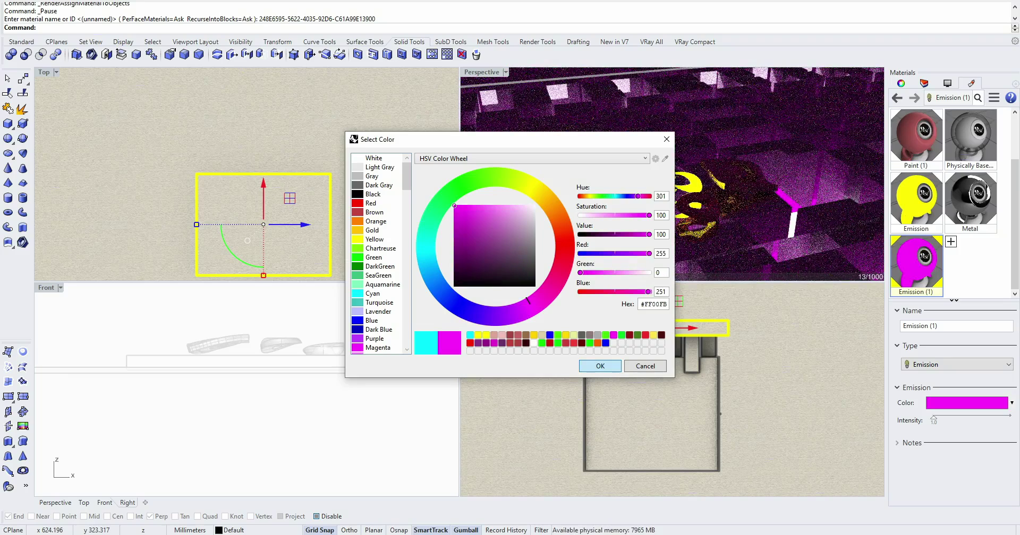
pyautogui.press('Return')
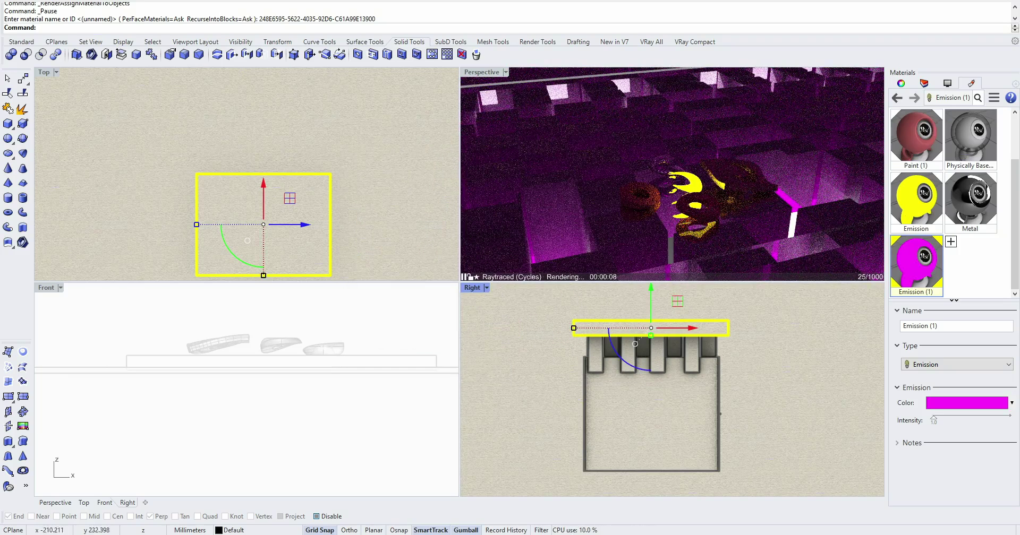
# Step: Narrow the magenta roof box to less than half its depth and place it and a copy side by side over the enclosure
pyautogui.moveTo(263, 275); pyautogui.dragTo(264, 243)
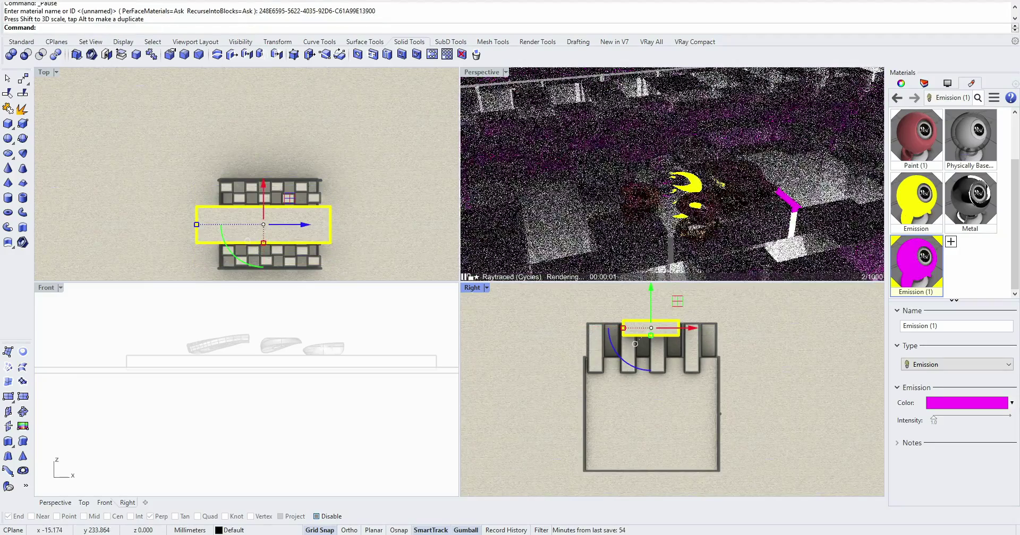
pyautogui.moveTo(263, 205); pyautogui.dragTo(263, 227)
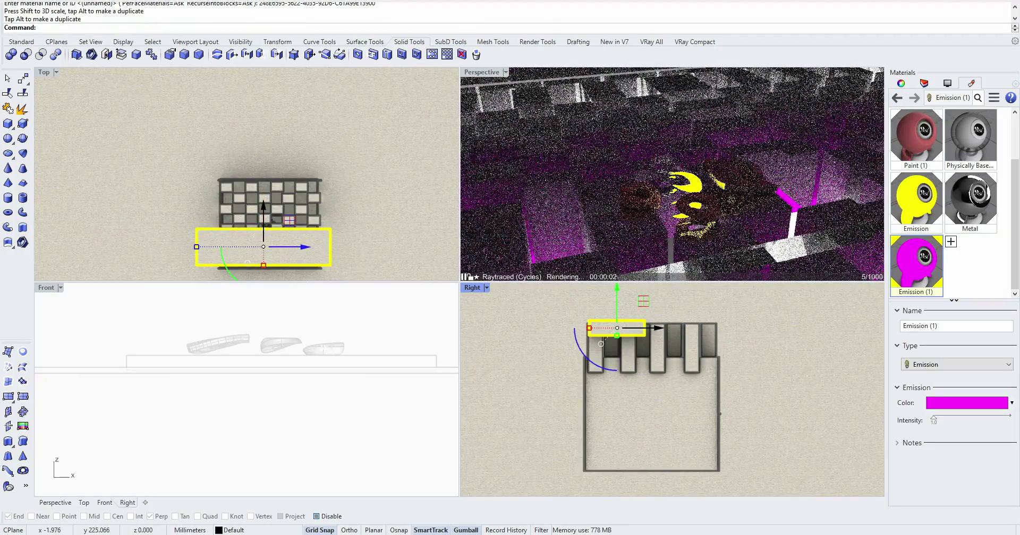
pyautogui.moveTo(652, 328); pyautogui.dragTo(723, 322)
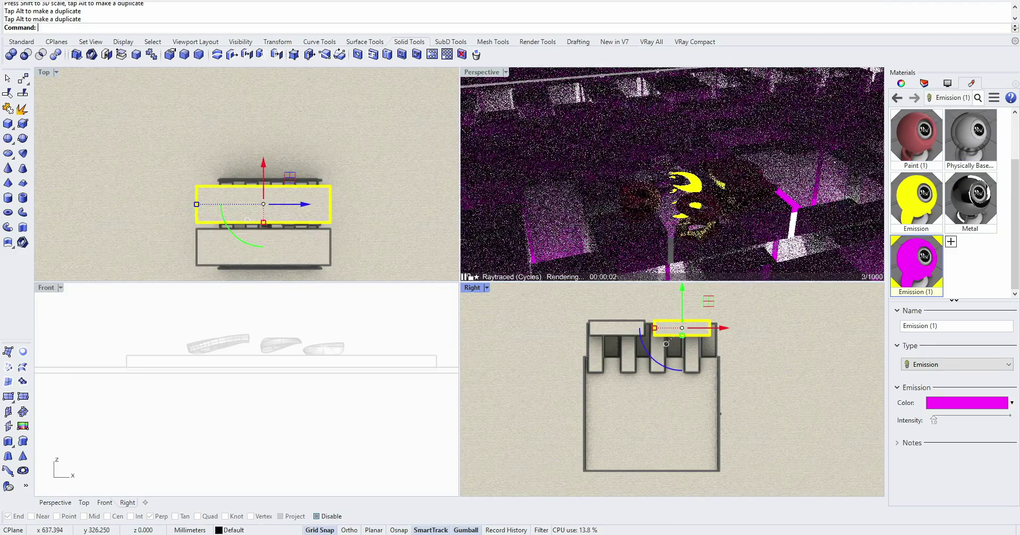
# Step: Duplicate the magenta Emission material and assign the duplicate to the copied roof box
pyautogui.rightClick(951, 266)
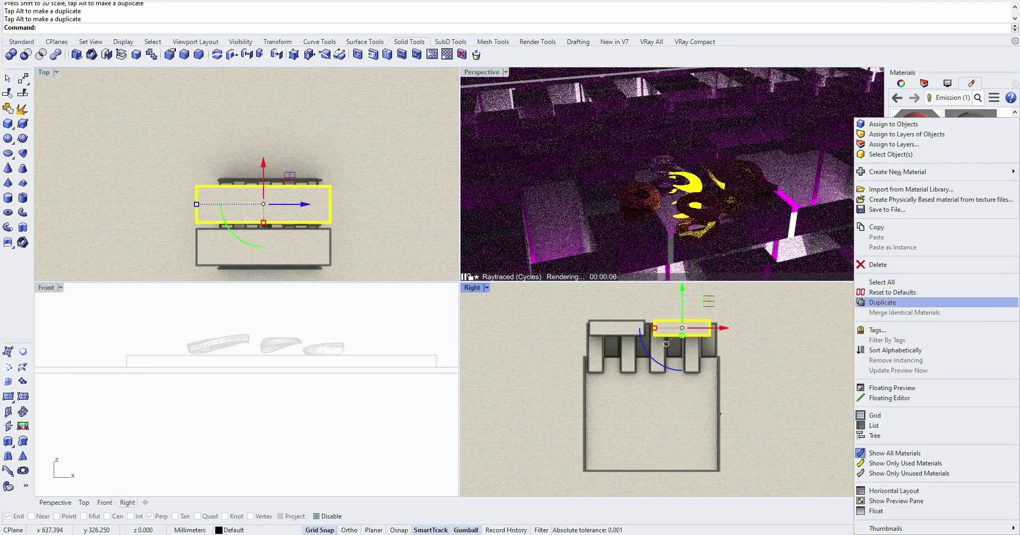
pyautogui.click(903, 302)
pyautogui.rightClick(969, 265)
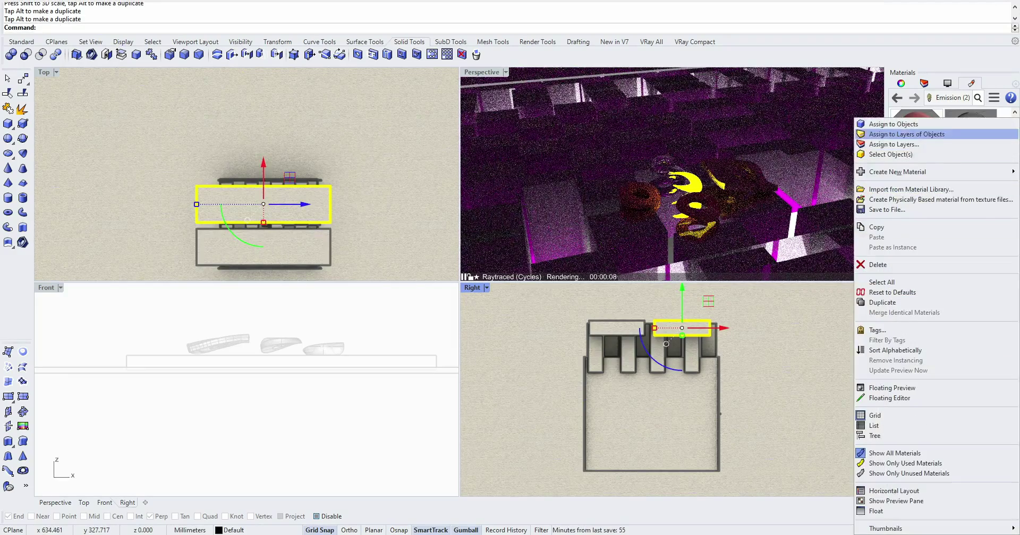
pyautogui.click(913, 82)
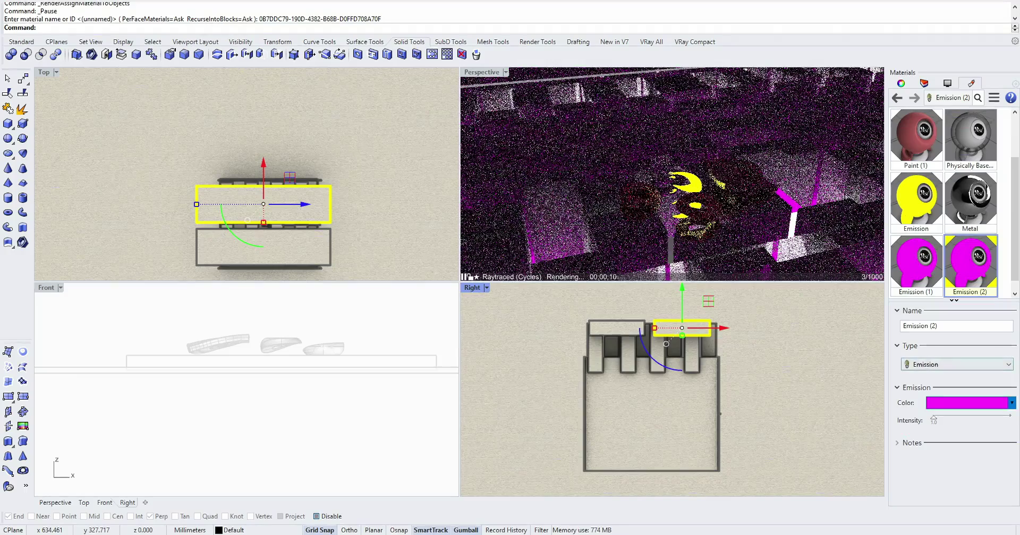
# Step: Set the duplicated Emission material's color to cyan (#00F9FF)
pyautogui.click(966, 403)
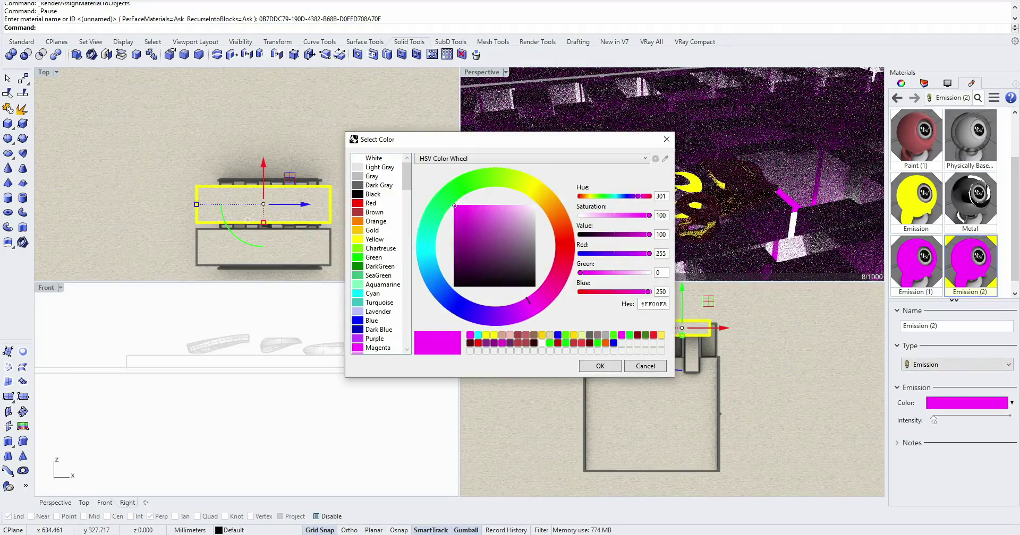
pyautogui.click(432, 247)
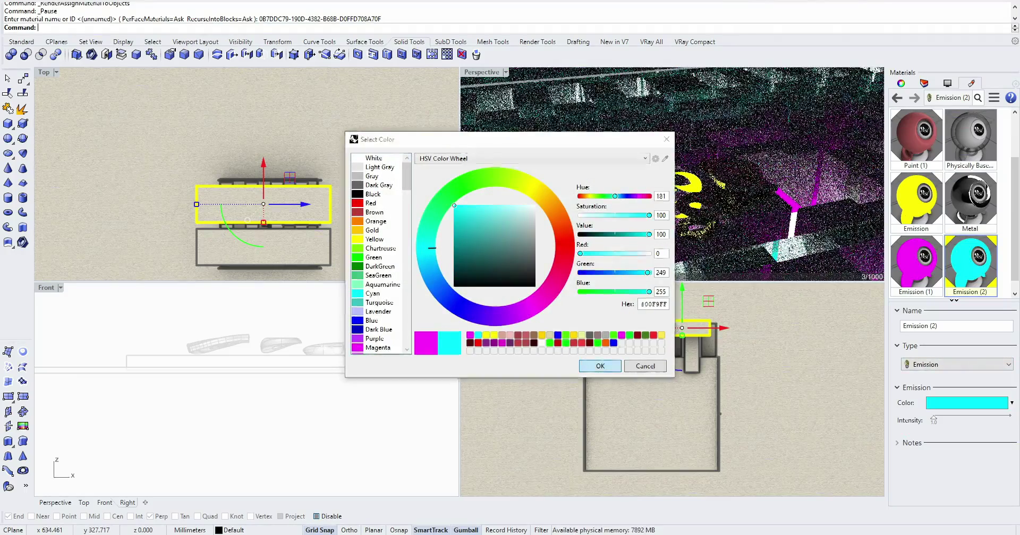
pyautogui.click(599, 366)
pyautogui.moveTo(690, 207); pyautogui.dragTo(770, 188, button='right')
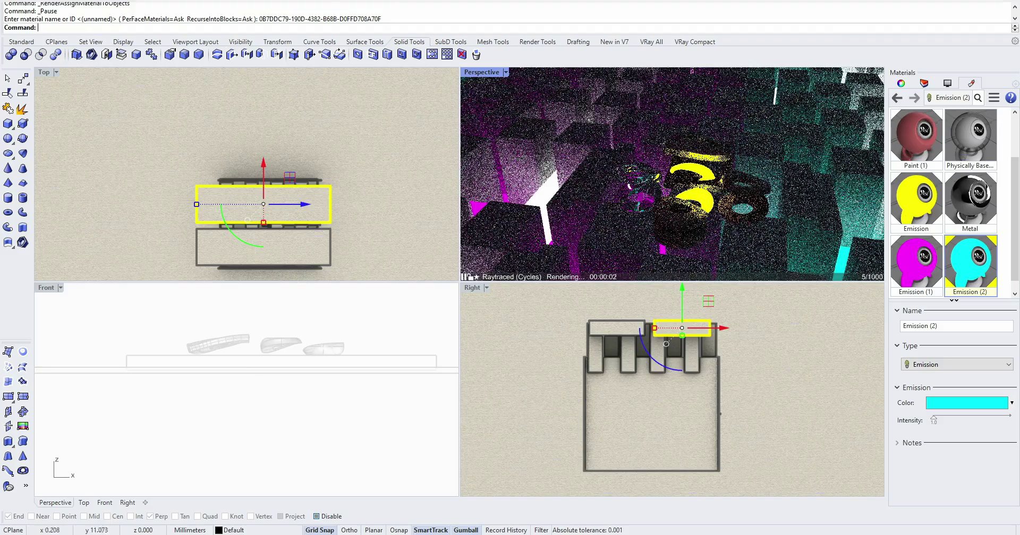
# Step: Select the middle ring beside the yellow crescent, create a new Paint material and assign it to that ring
pyautogui.click(264, 225)
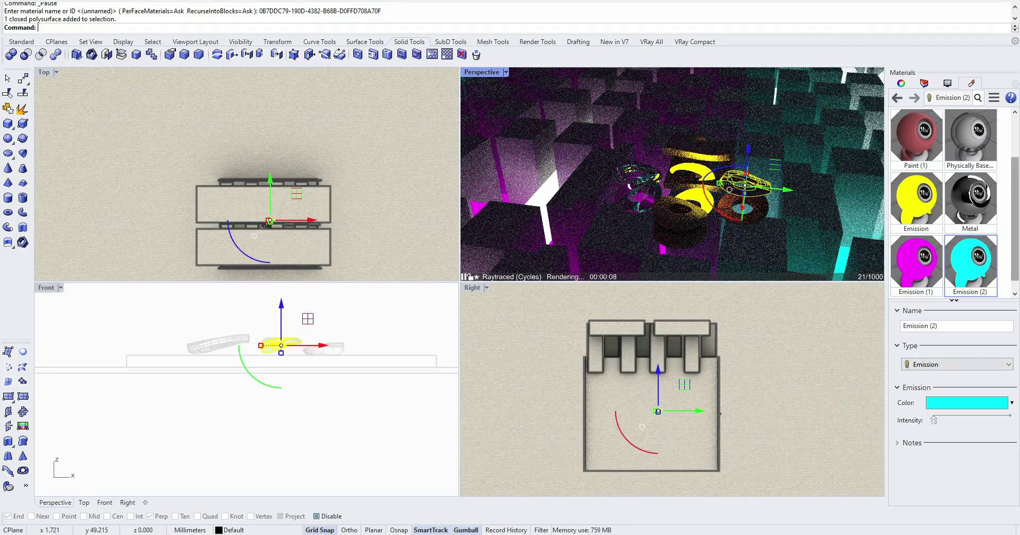
pyautogui.click(897, 292)
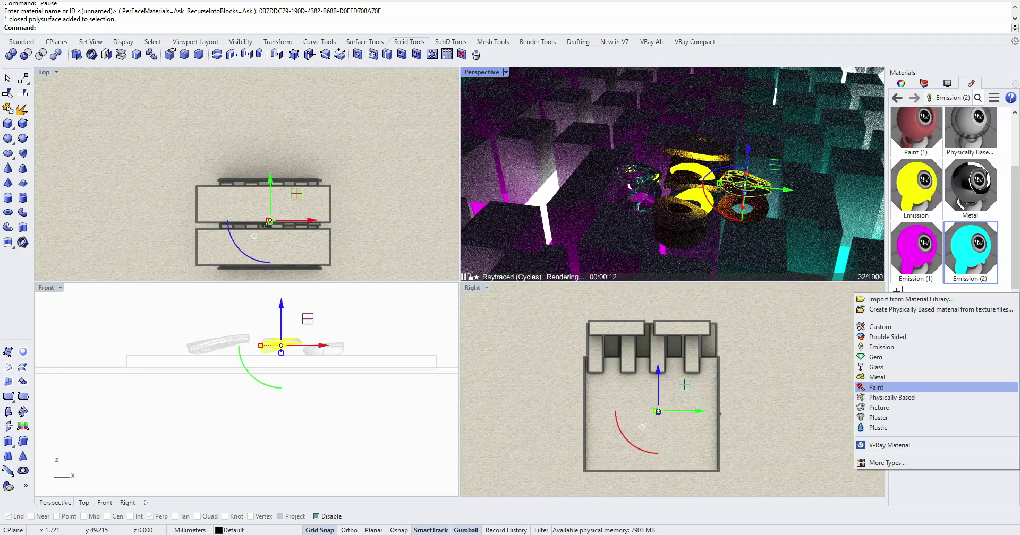
pyautogui.click(878, 387)
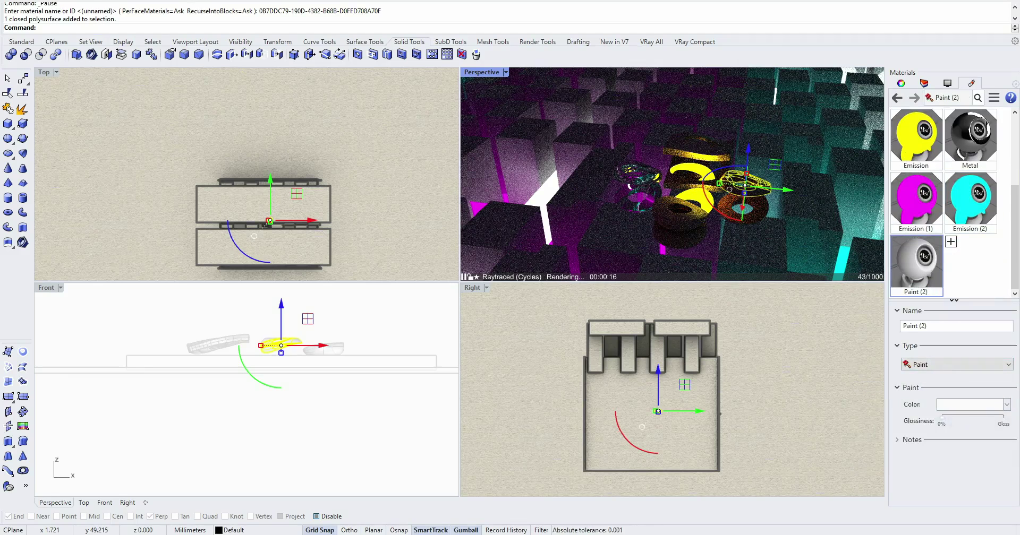
pyautogui.rightClick(916, 260)
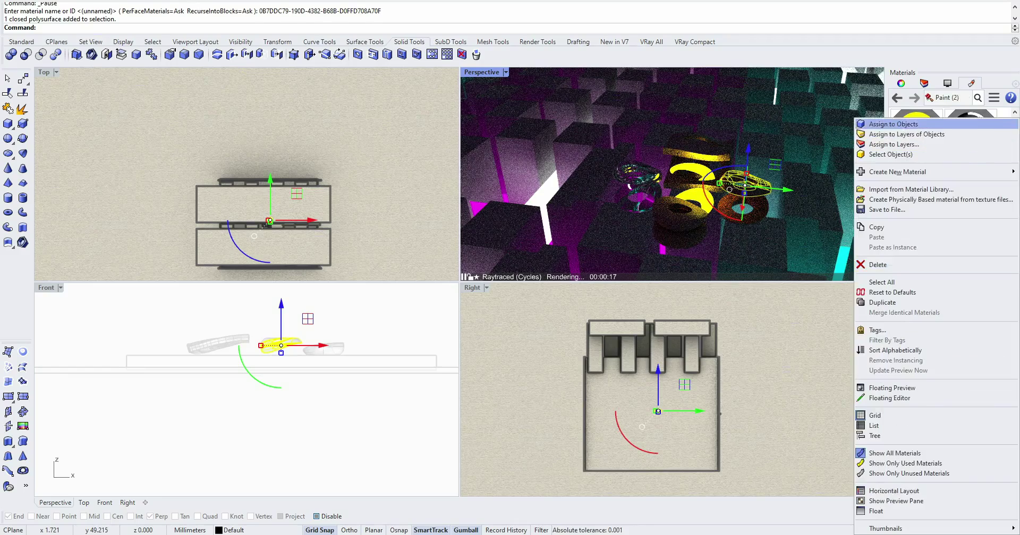
pyautogui.click(898, 123)
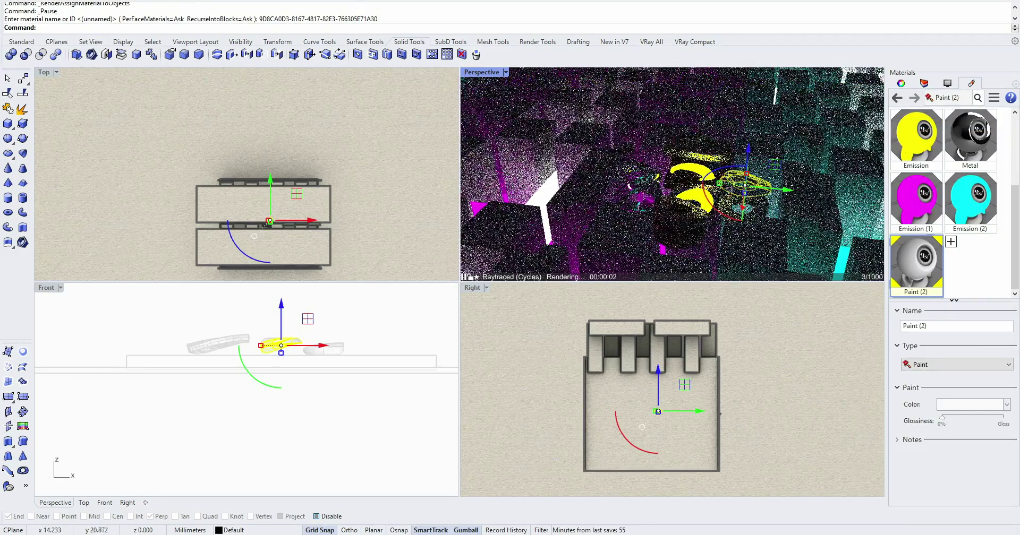
pyautogui.moveTo(744, 186); pyautogui.dragTo(720, 212, button='right')
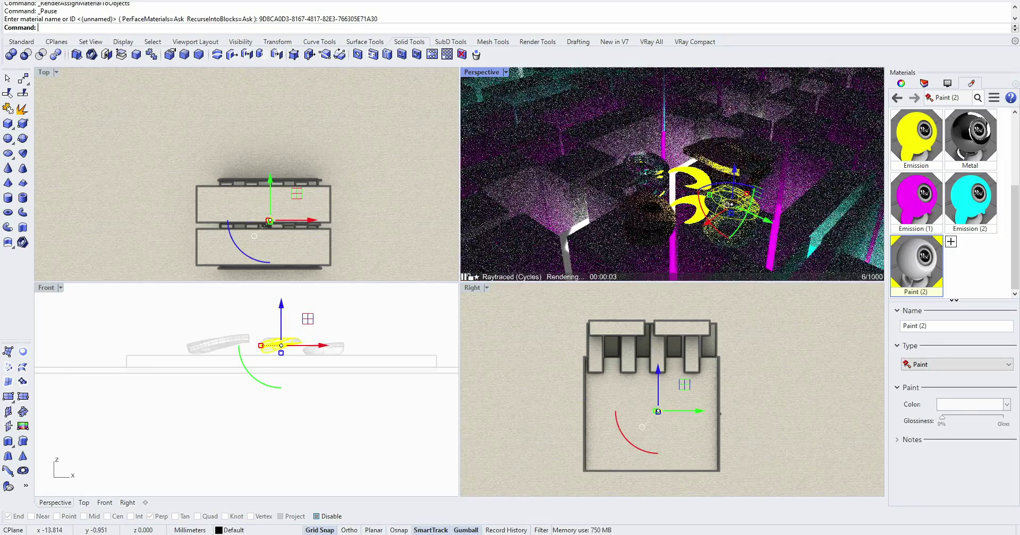
# Step: Stretch the metal ring behind the crescent vertically into a tall curved form and raise it slightly above the floor
pyautogui.scroll(5, 671, 175)
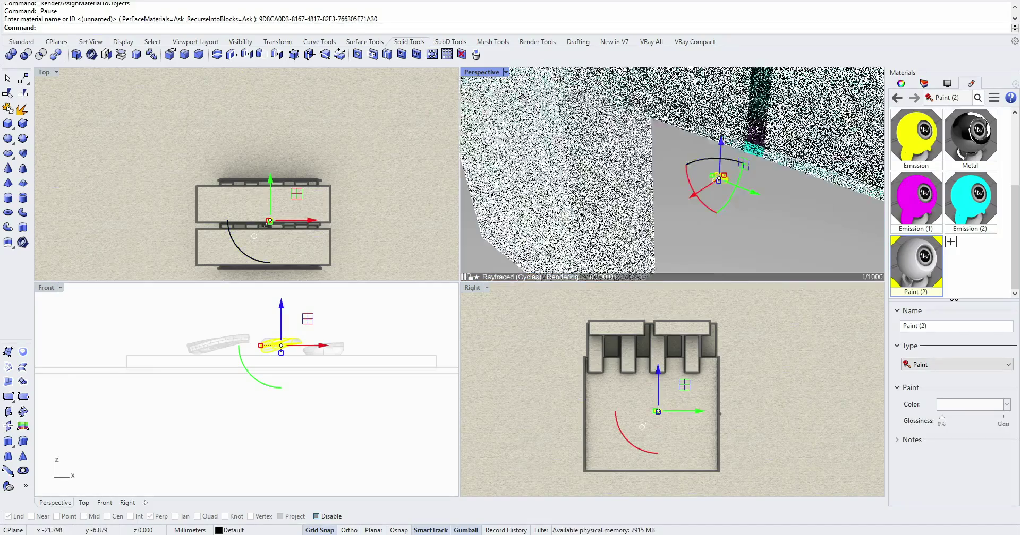
pyautogui.scroll(4, 713, 159)
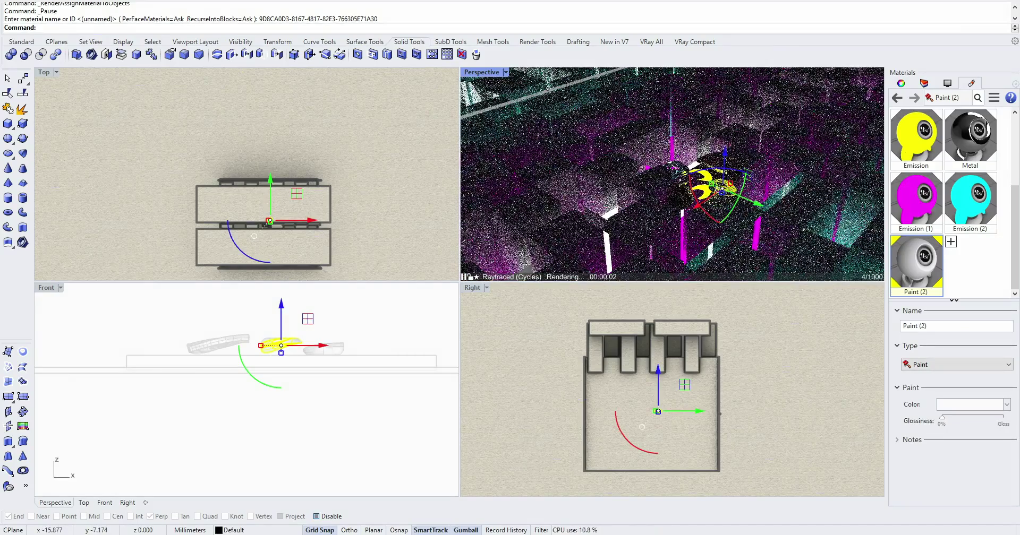
pyautogui.click(719, 160)
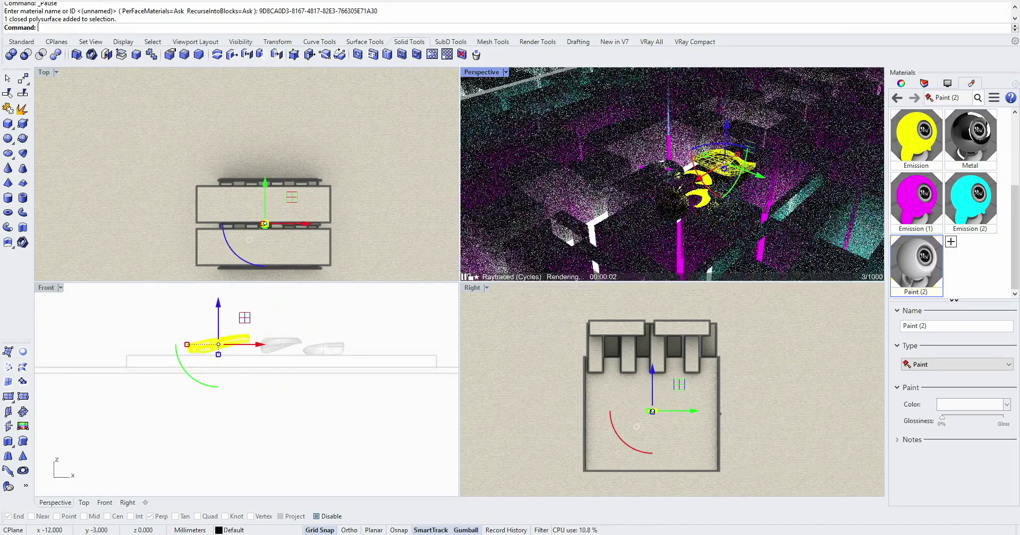
pyautogui.moveTo(723, 169); pyautogui.dragTo(723, 186)
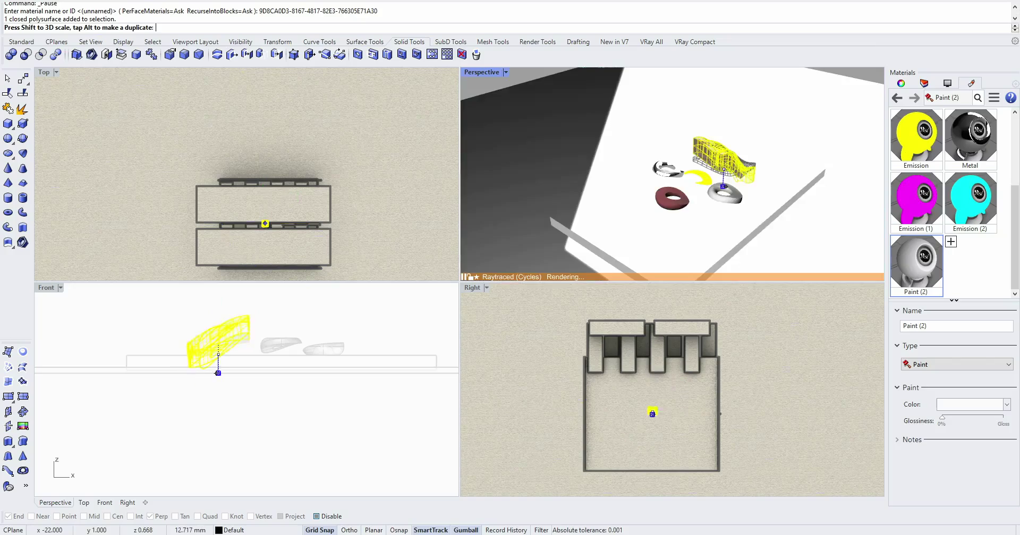
pyautogui.moveTo(217, 384); pyautogui.dragTo(218, 426)
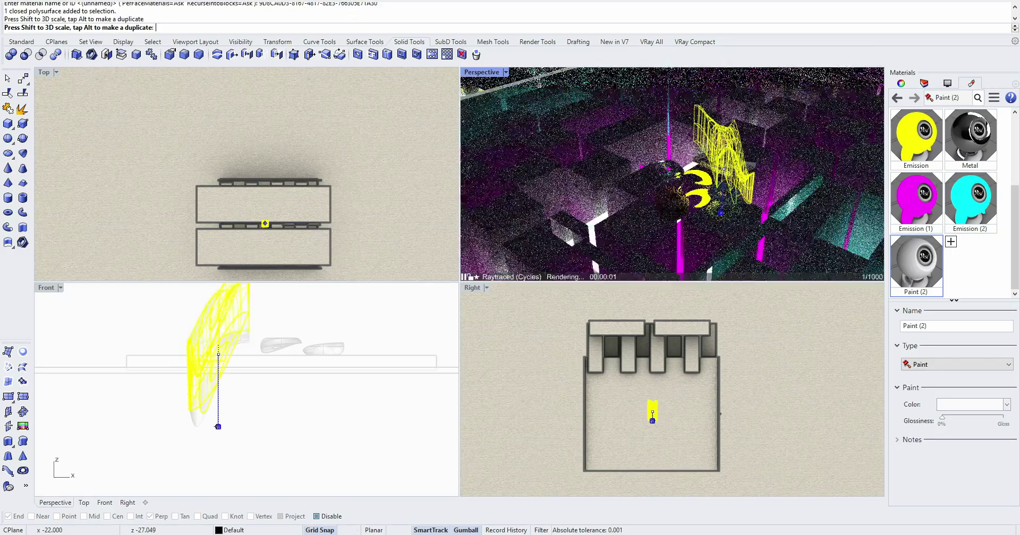
pyautogui.moveTo(726, 131); pyautogui.dragTo(727, 109)
pyautogui.click(769, 139)
pyautogui.click(756, 352)
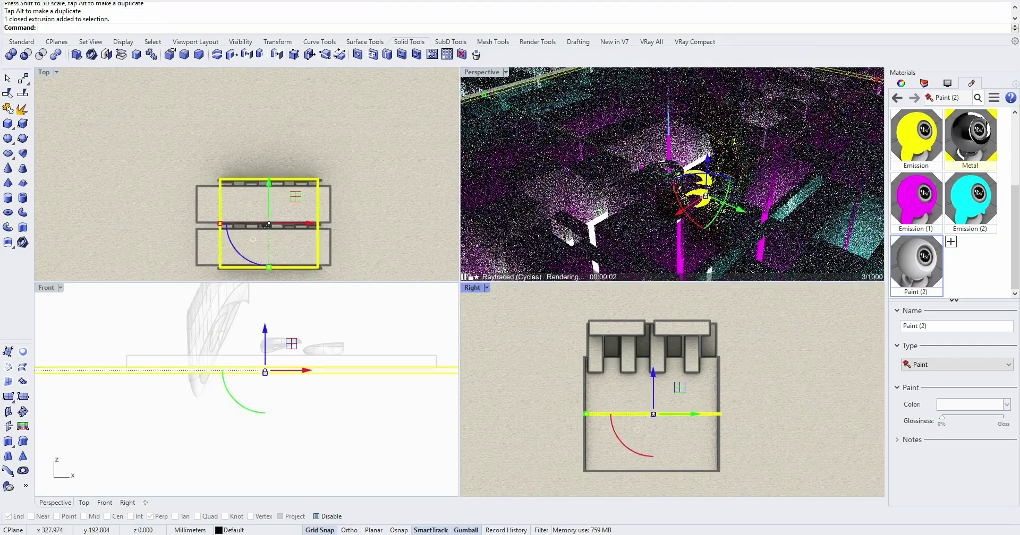
pyautogui.moveTo(743, 175); pyautogui.dragTo(685, 178, button='right')
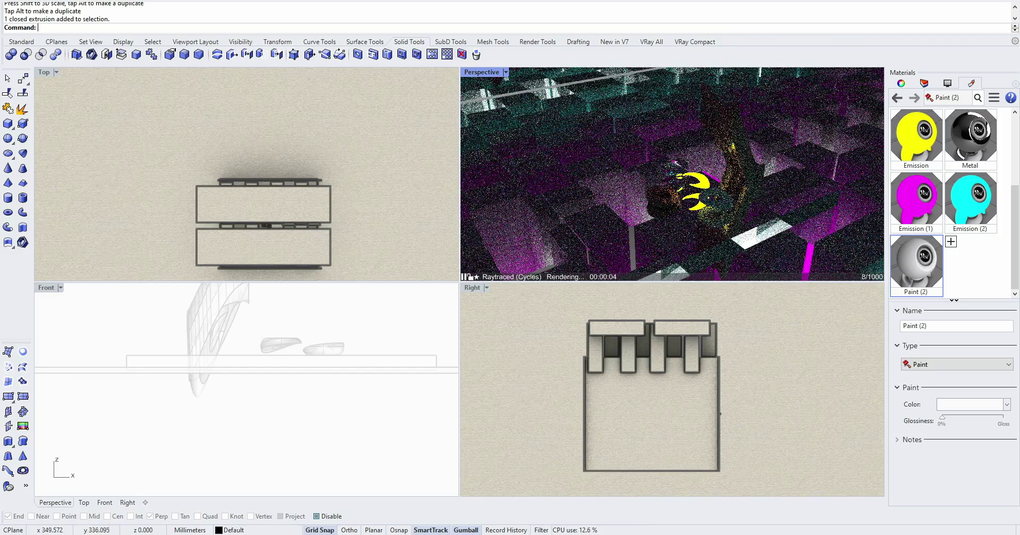
# Step: Set the Top, Front and Right viewports to the Ghosted display mode
pyautogui.moveTo(262, 225); pyautogui.dragTo(248, 189, button='right')
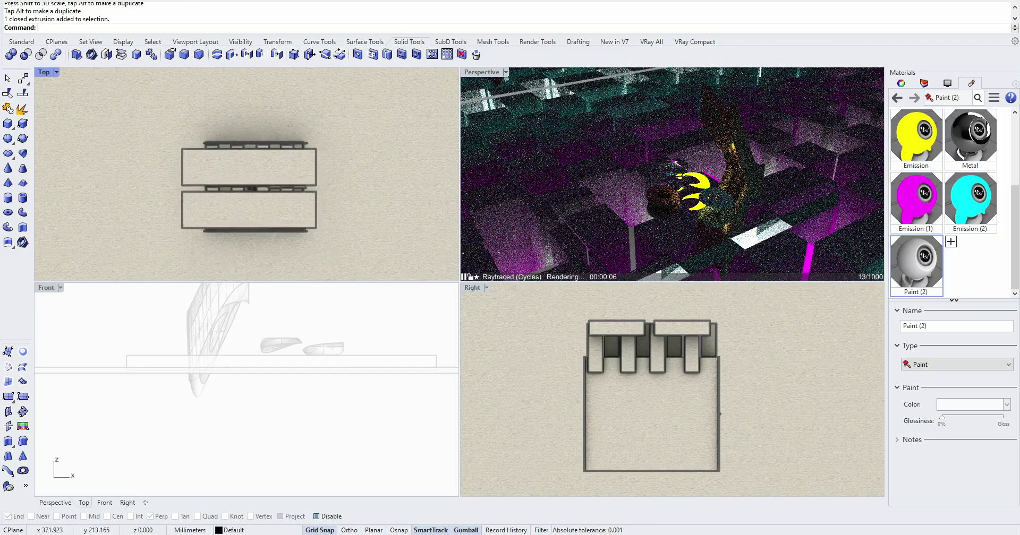
pyautogui.hotkey('ctrl', 'alt', 'g')
pyautogui.hotkey('ctrl', 'Tab')
pyautogui.hotkey('ctrl', 'alt', 'g')
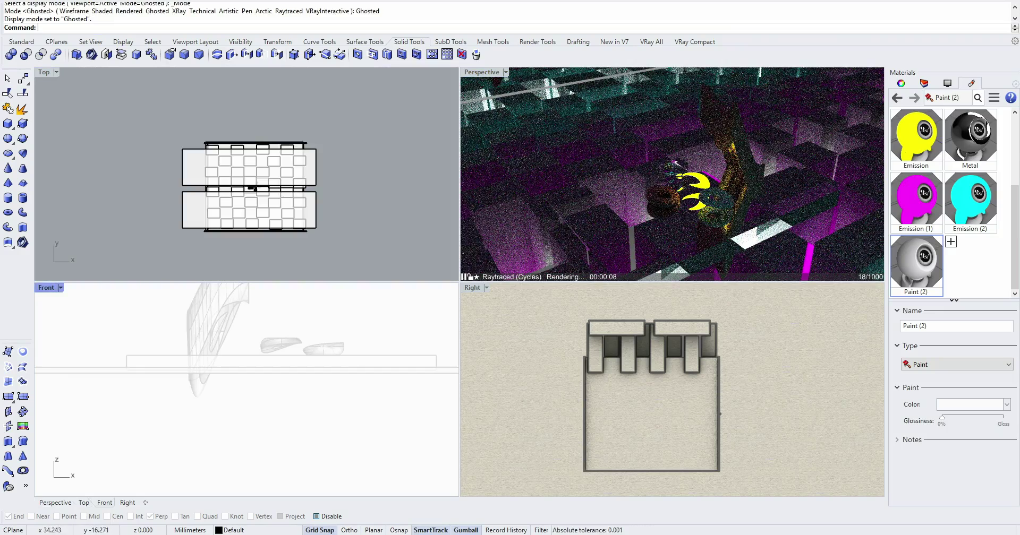
pyautogui.hotkey('ctrl', 'Tab')
pyautogui.hotkey('ctrl', 'alt', 'g')
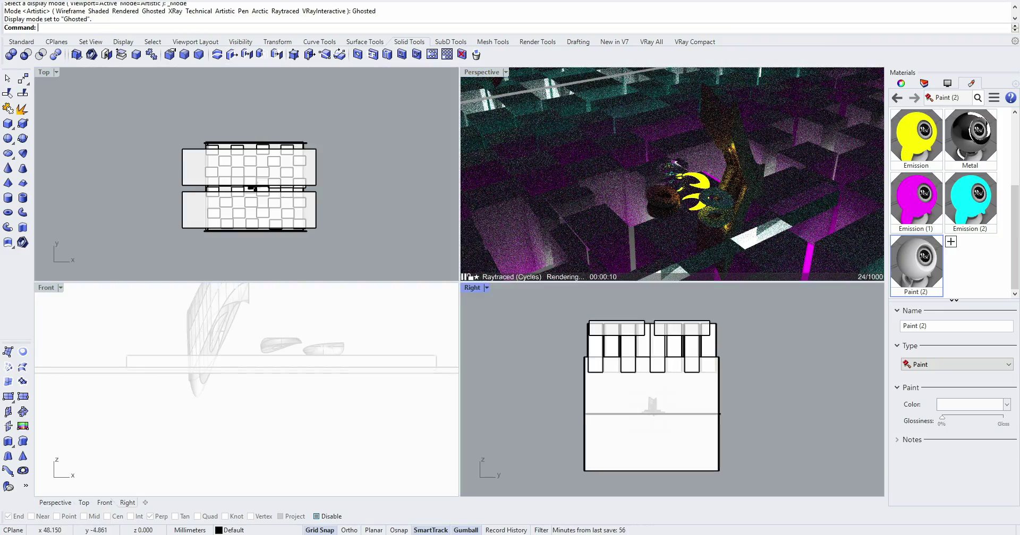
pyautogui.scroll(-12, 425, 361)
pyautogui.hotkey('ctrl', 'alt', 'g')
# Step: Examine the stretched ring and the other rings on the slab in the Top, Front and Right views
pyautogui.moveTo(372, 382); pyautogui.dragTo(275, 378, button='right')
pyautogui.scroll(-10, 272, 365)
pyautogui.scroll(8, 266, 393)
pyautogui.scroll(8, 249, 187)
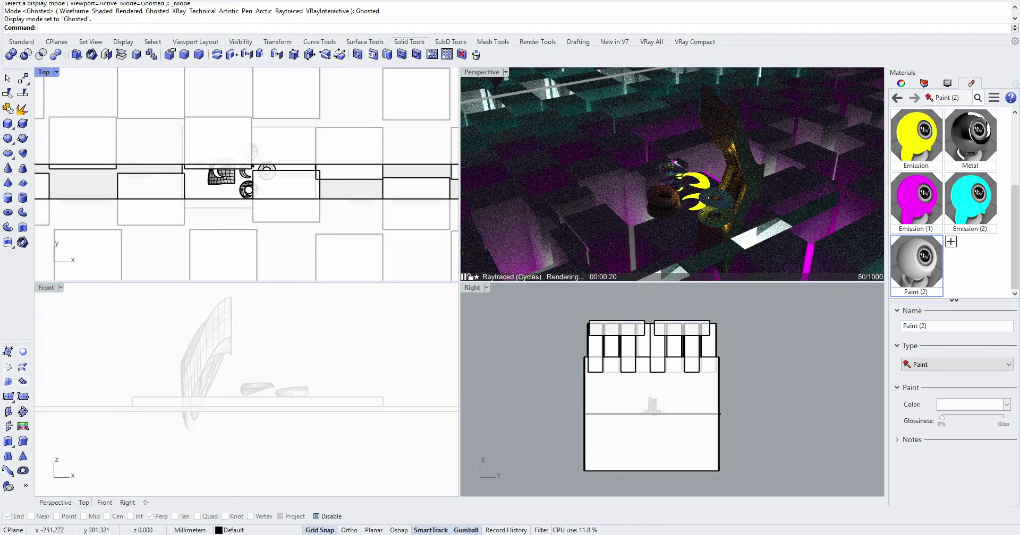
pyautogui.scroll(8, 658, 414)
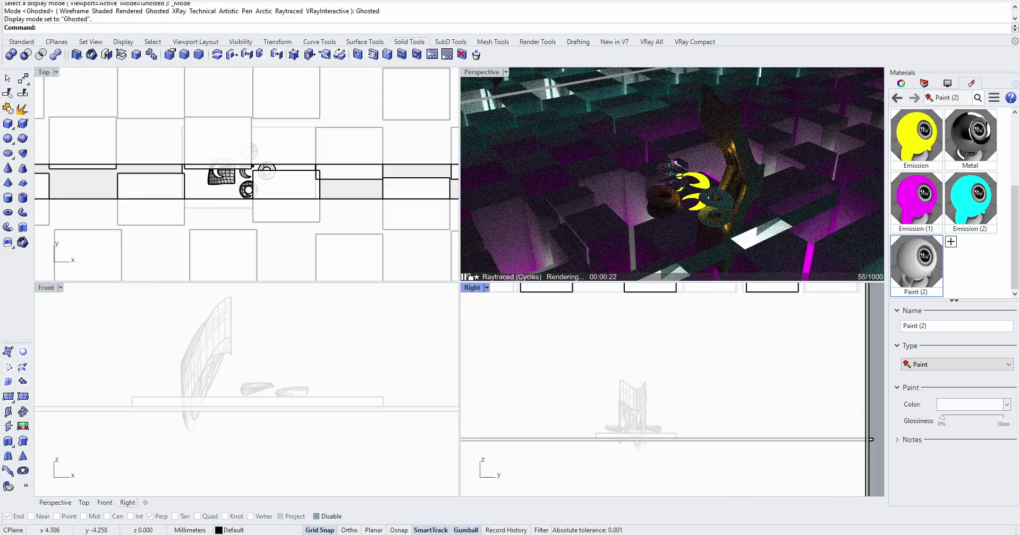
pyautogui.moveTo(658, 414); pyautogui.dragTo(650, 406, button='right')
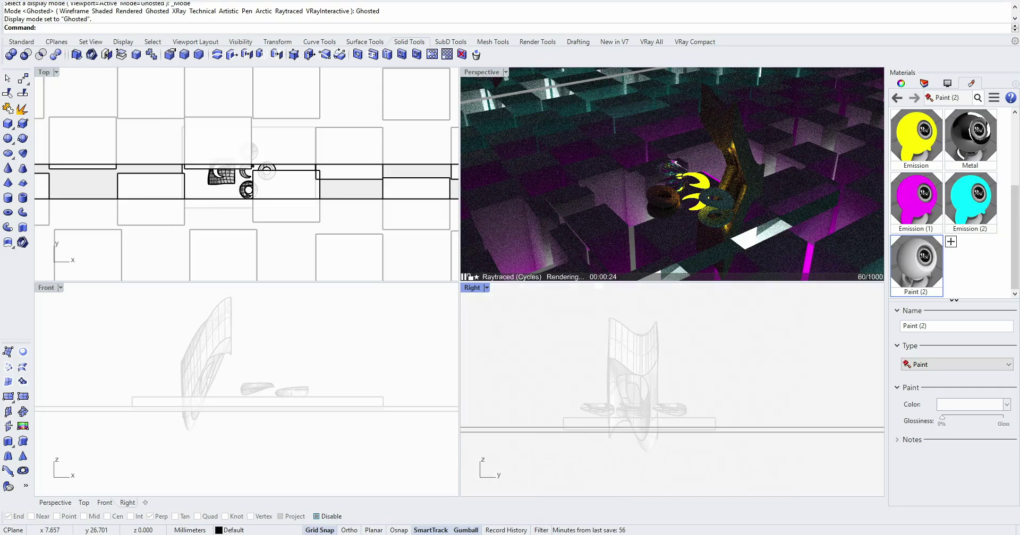
pyautogui.moveTo(245, 371); pyautogui.dragTo(249, 412, button='right')
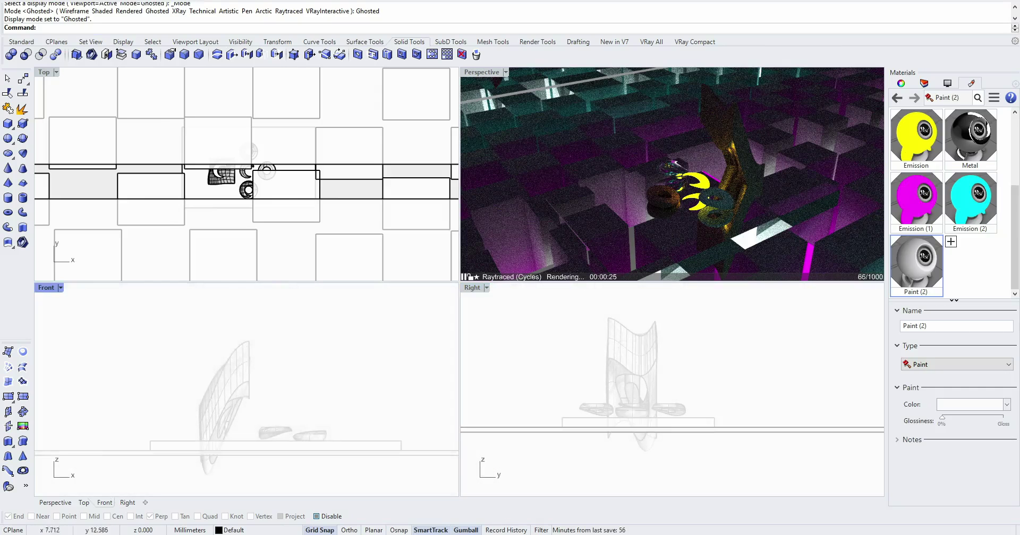
pyautogui.moveTo(659, 414)
pyautogui.mouseDown(button='right')
pyautogui.moveTo(650, 420)
pyautogui.moveTo(668, 424)
pyautogui.mouseUp(button='right')
# Step: Try the Rendered and Shaded display modes in the Right viewport and set it to Rendered
pyautogui.click(487, 288)
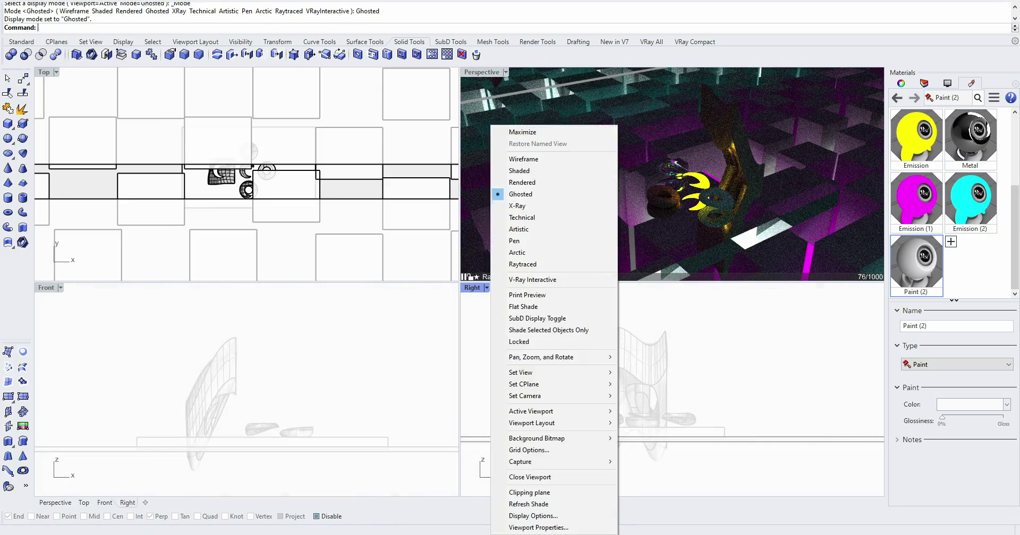
pyautogui.click(522, 183)
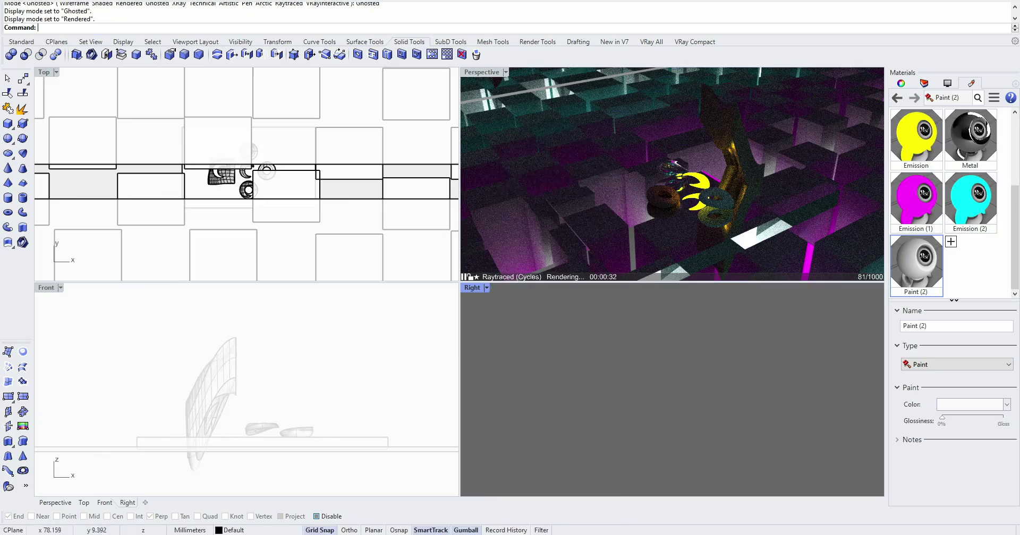
pyautogui.click(487, 288)
pyautogui.click(521, 171)
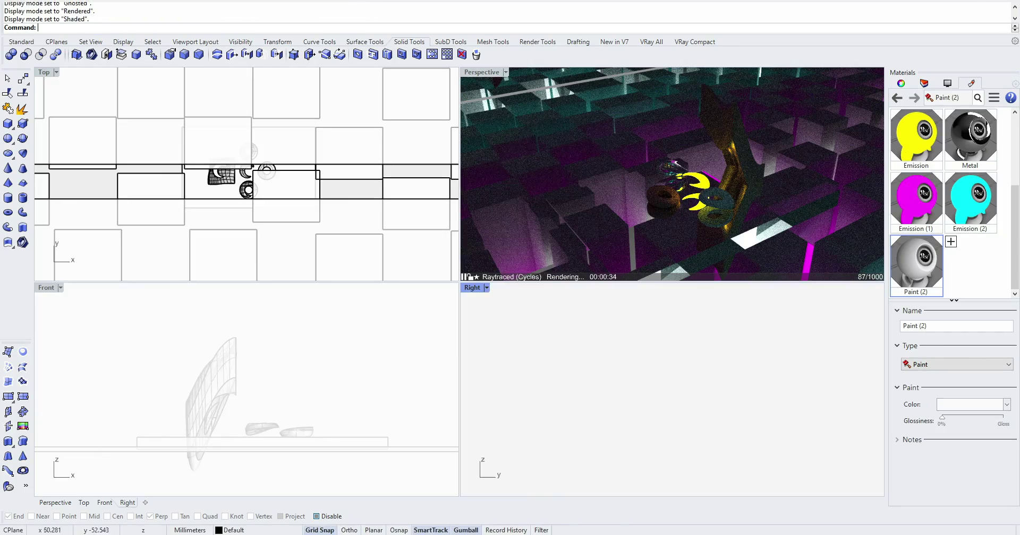
pyautogui.click(486, 287)
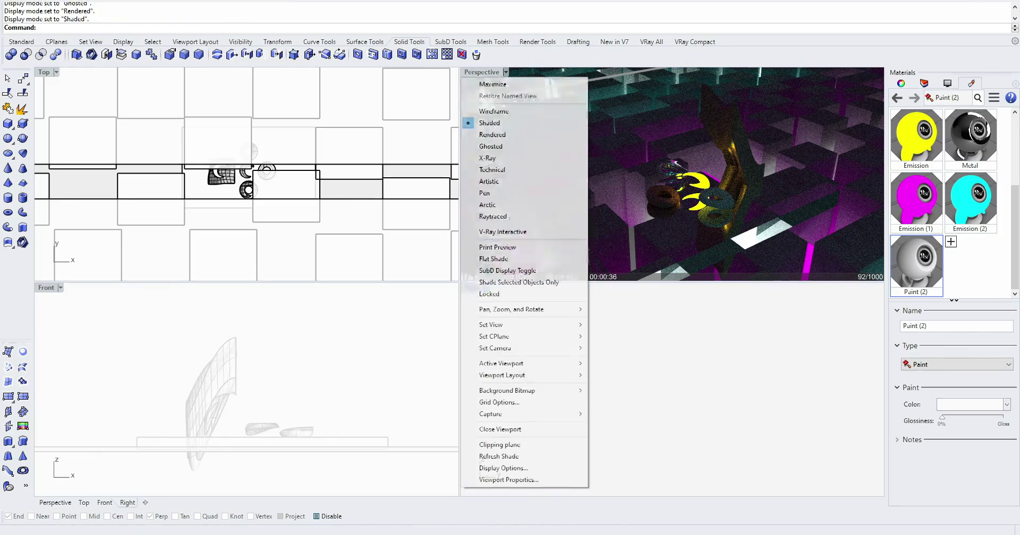
pyautogui.click(523, 134)
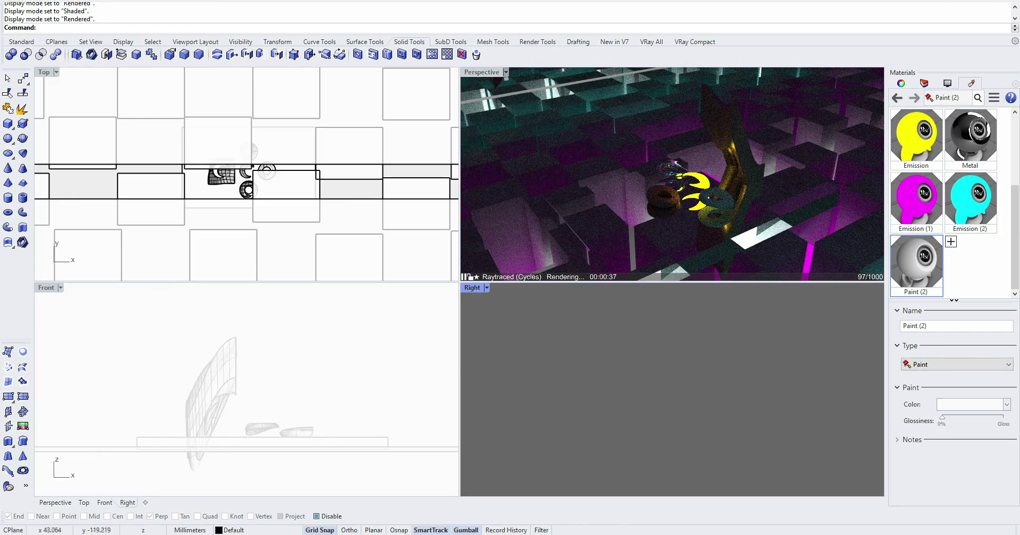
# Step: Try the Rendered, Artistic and Arctic display modes in the Perspective viewport and return it to Raytraced
pyautogui.click(505, 72)
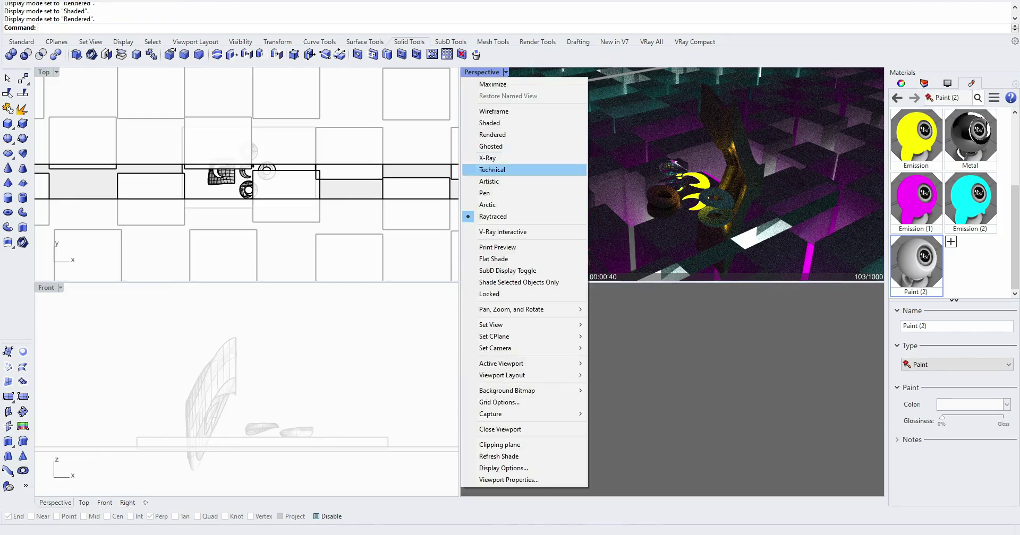
pyautogui.click(523, 135)
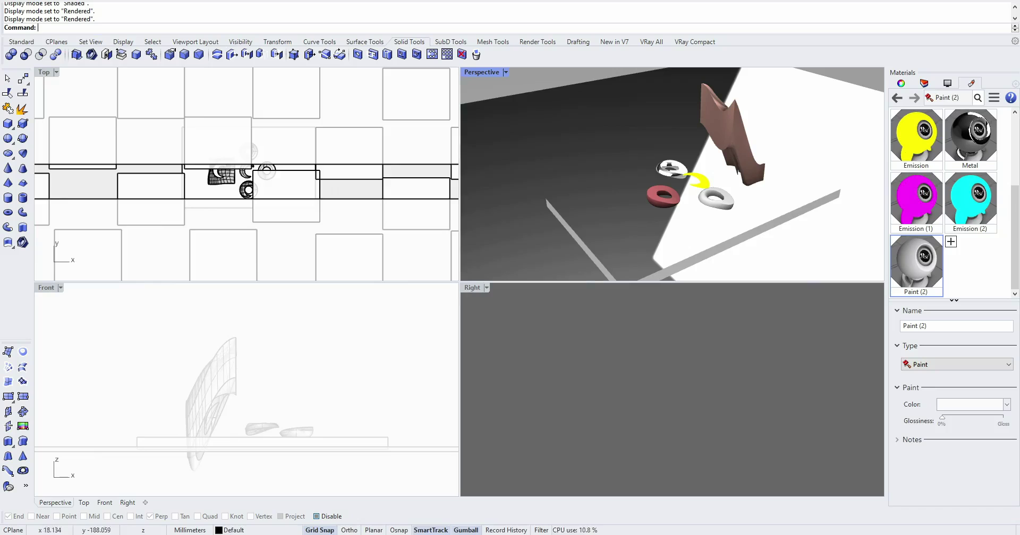
pyautogui.click(506, 72)
pyautogui.click(489, 181)
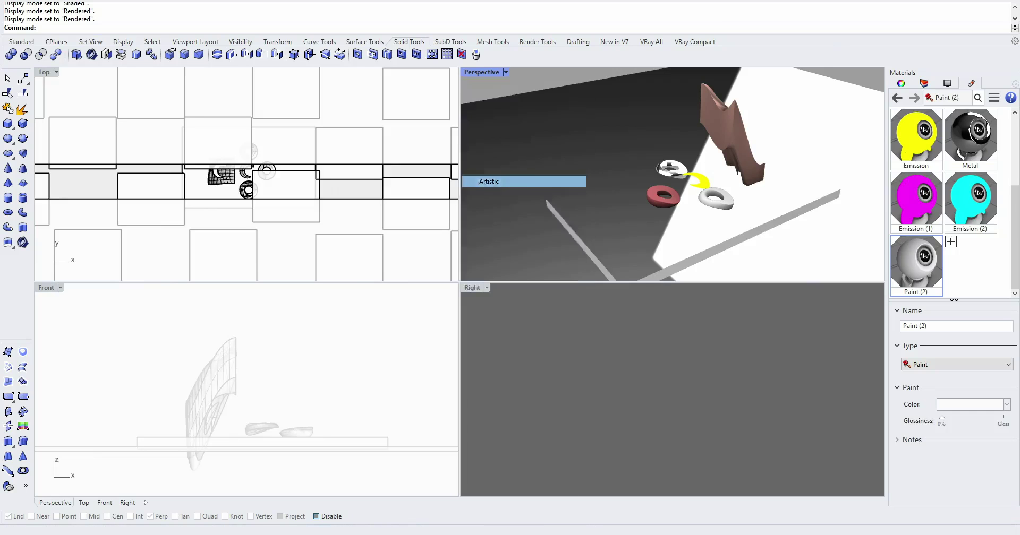
pyautogui.click(506, 72)
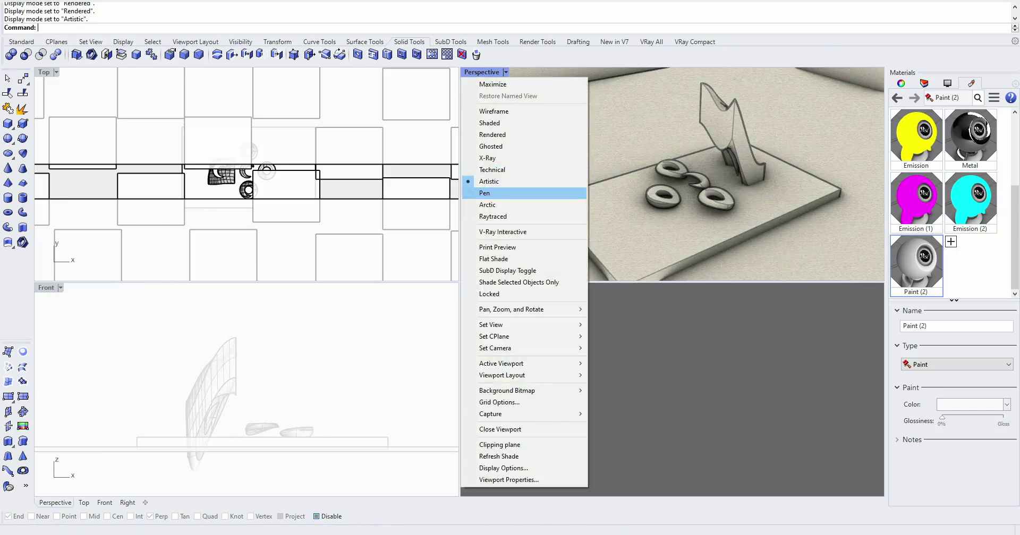
pyautogui.click(492, 205)
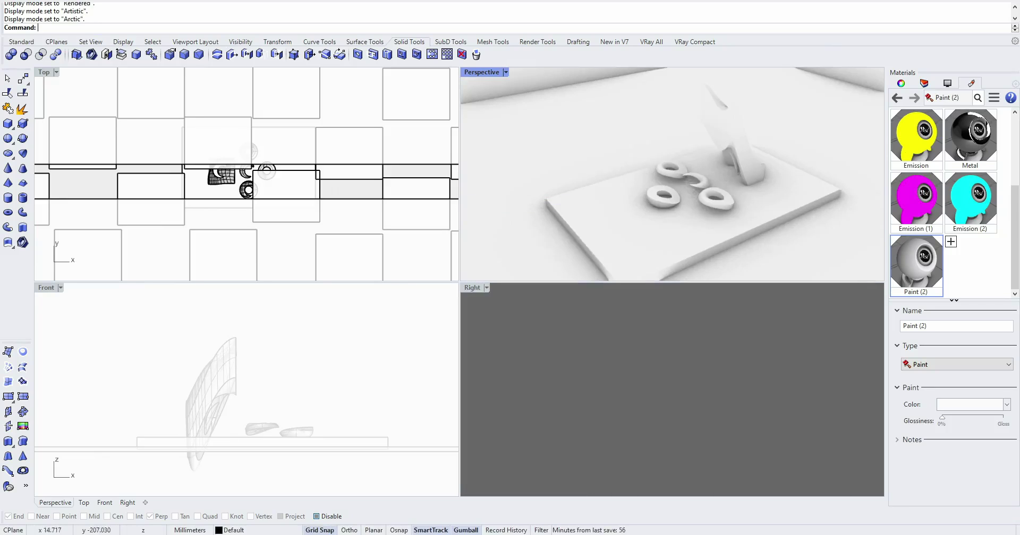
pyautogui.click(506, 72)
pyautogui.click(491, 216)
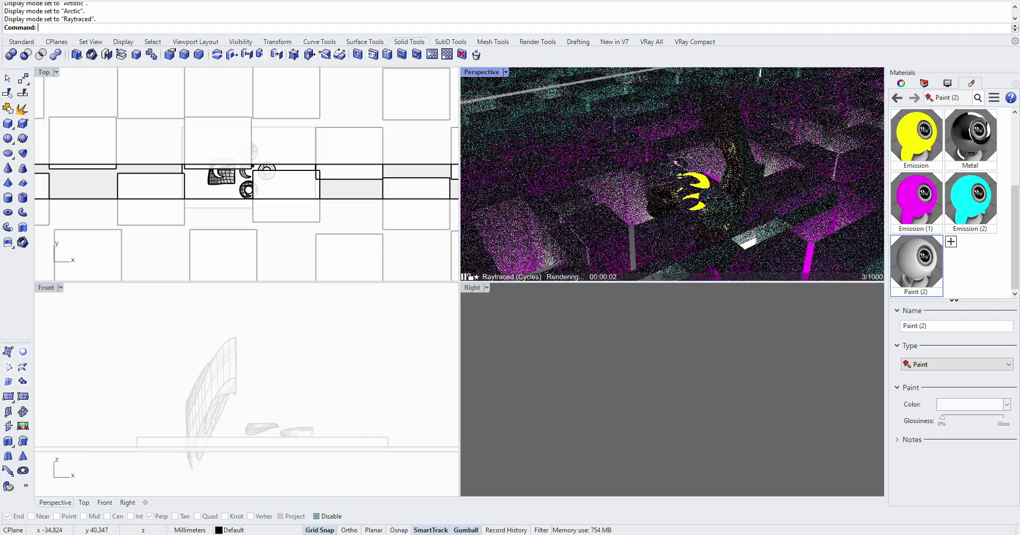
# Step: Set the Right viewport back to the Ghosted display mode
pyautogui.rightClick(672, 389)
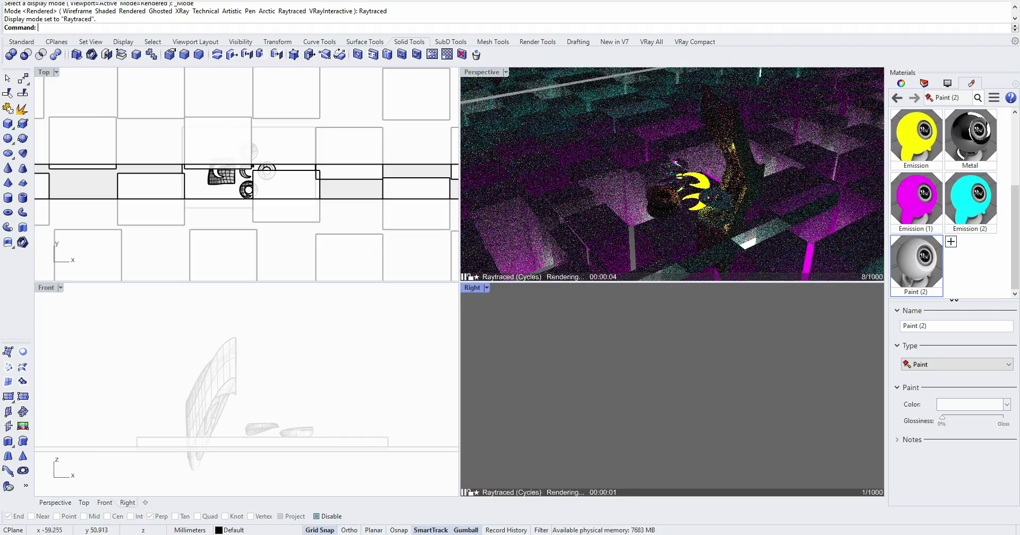
pyautogui.click(486, 287)
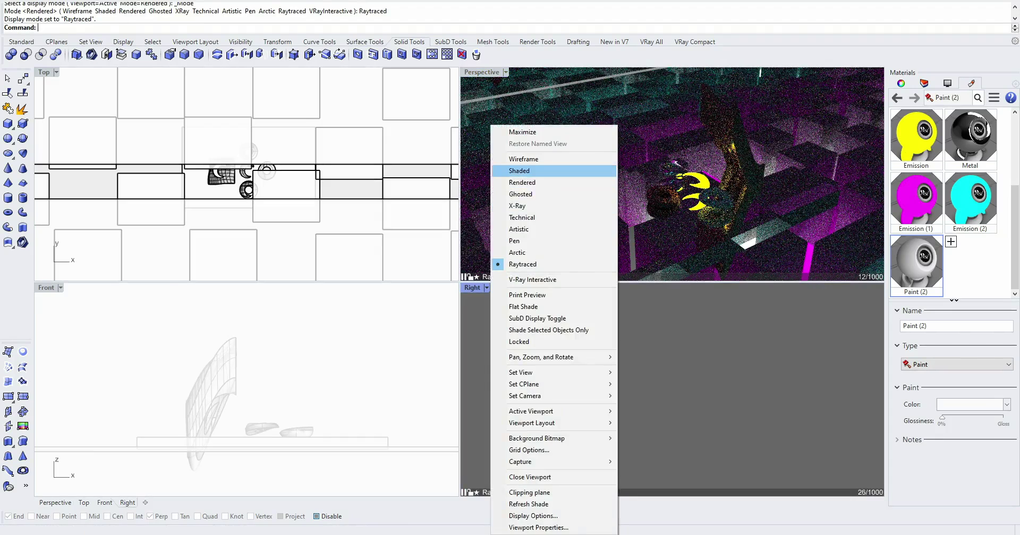
pyautogui.click(520, 194)
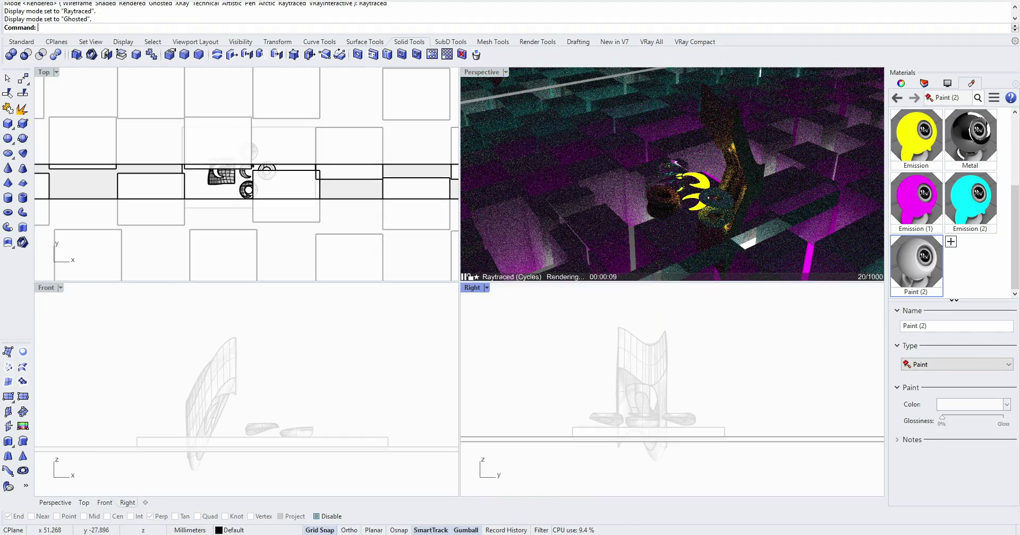
# Step: Zoom in on the rings and the crescent in the Top view
pyautogui.moveTo(276, 202)
pyautogui.mouseDown(button='right')
pyautogui.moveTo(289, 208)
pyautogui.moveTo(278, 203)
pyautogui.mouseUp(button='right')
pyautogui.scroll(5, 258, 166)
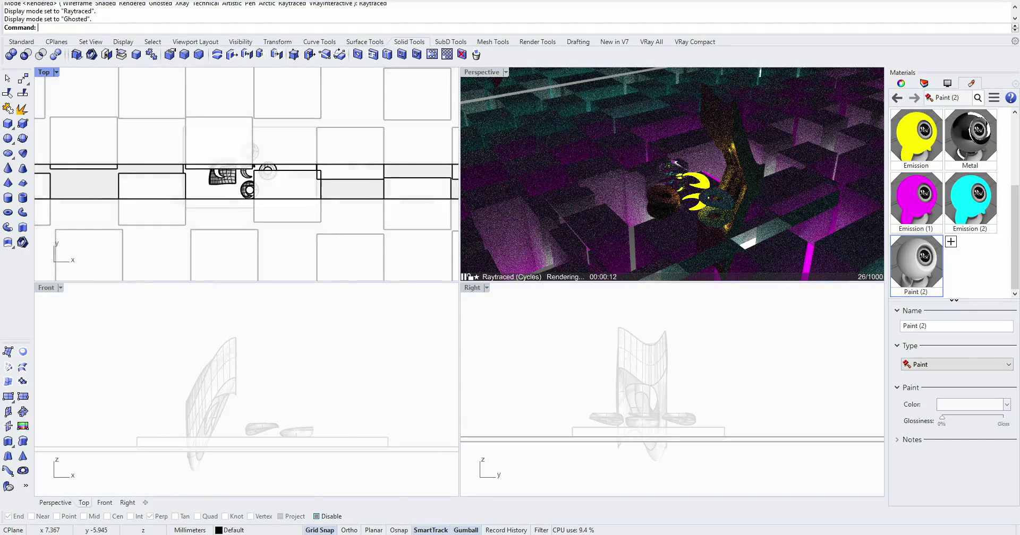
pyautogui.scroll(-2, 281, 141)
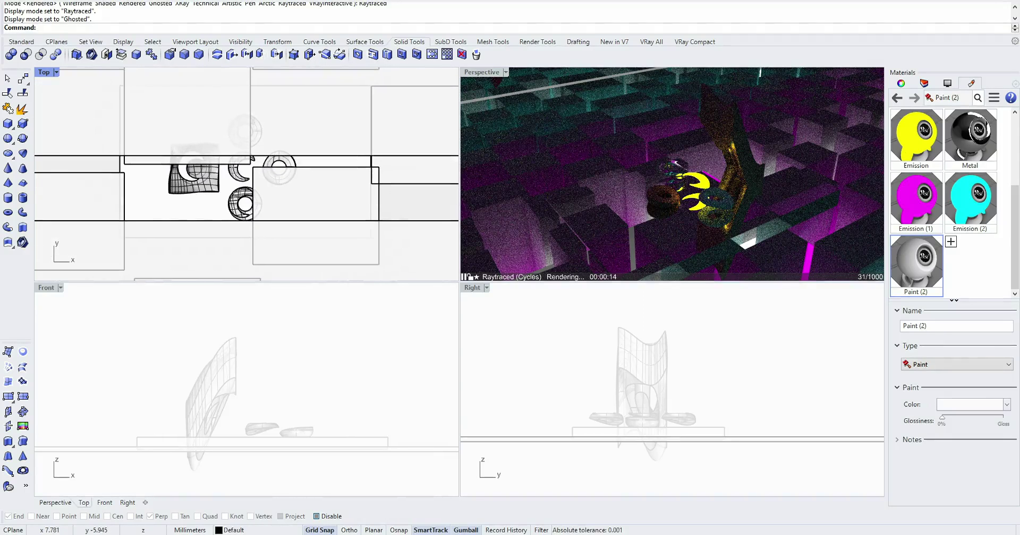